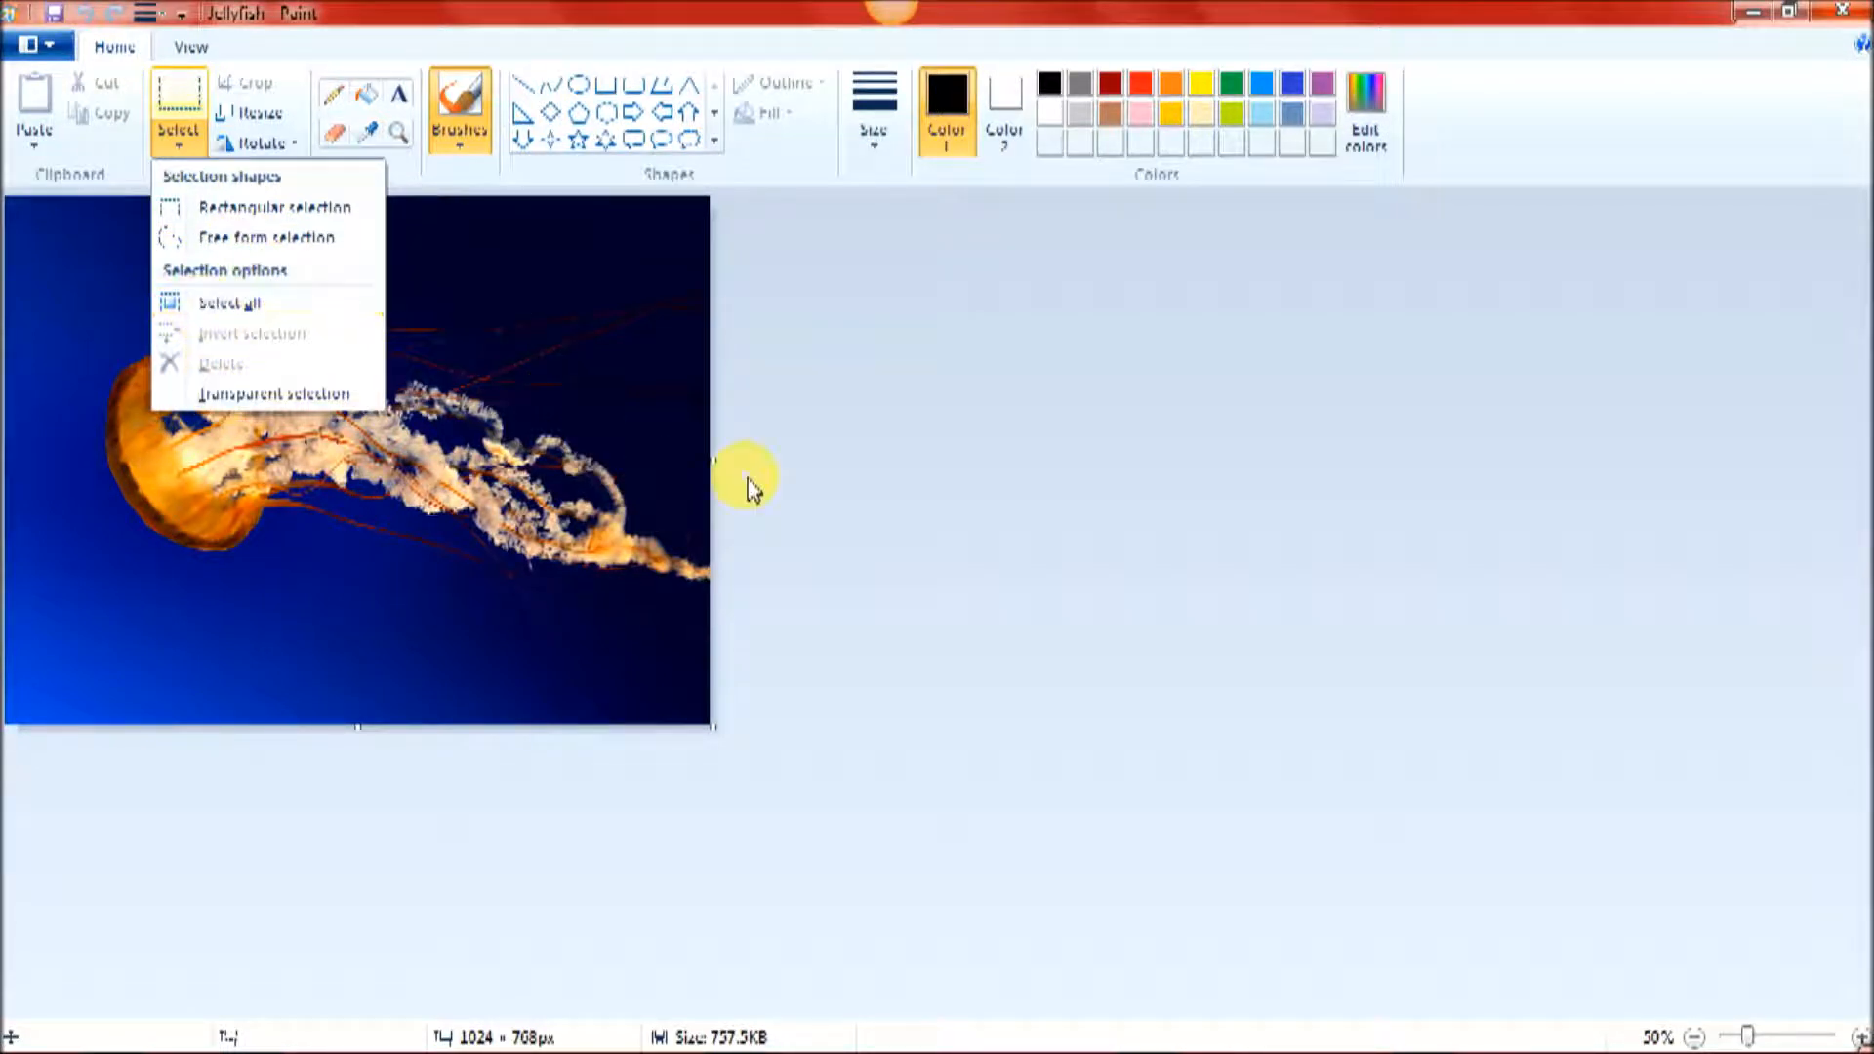
Step: Extend the canvas to the right of the jellyfish photo to 1378 × 768 px
left_click(890, 485)
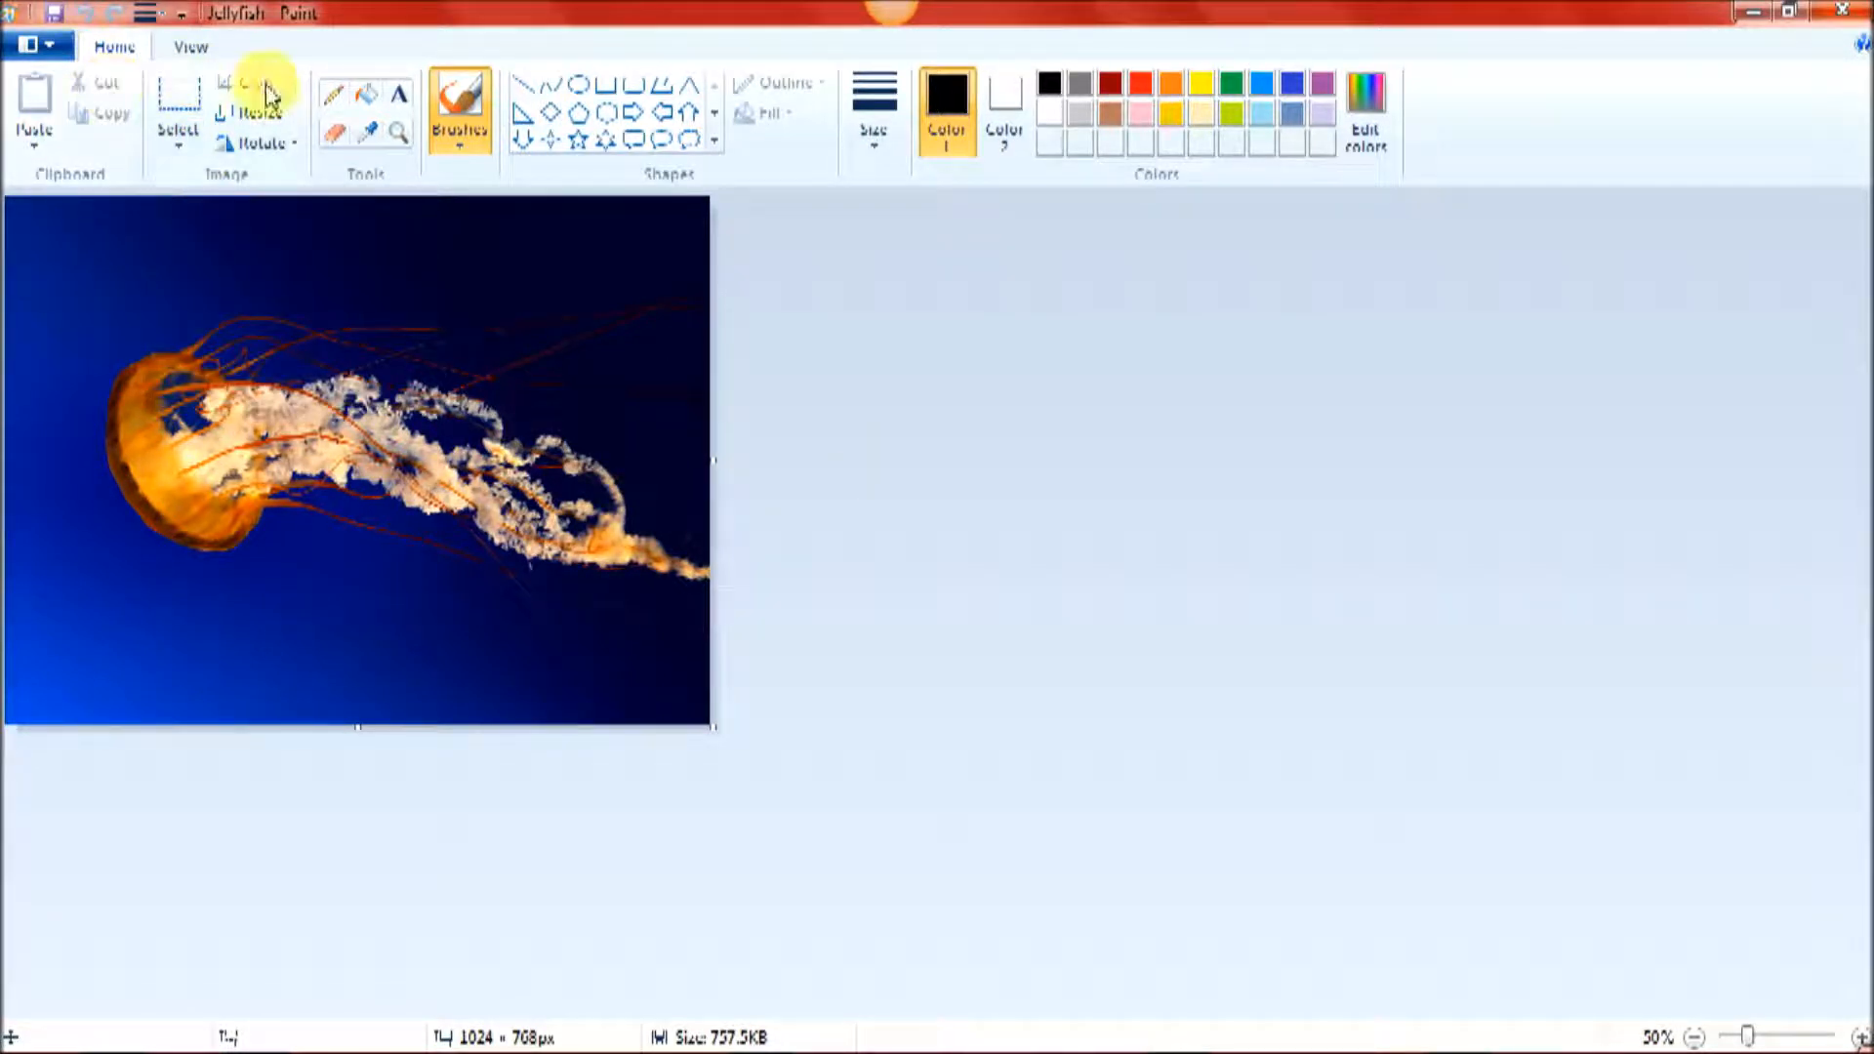
left_click_drag(716, 459, 884, 460)
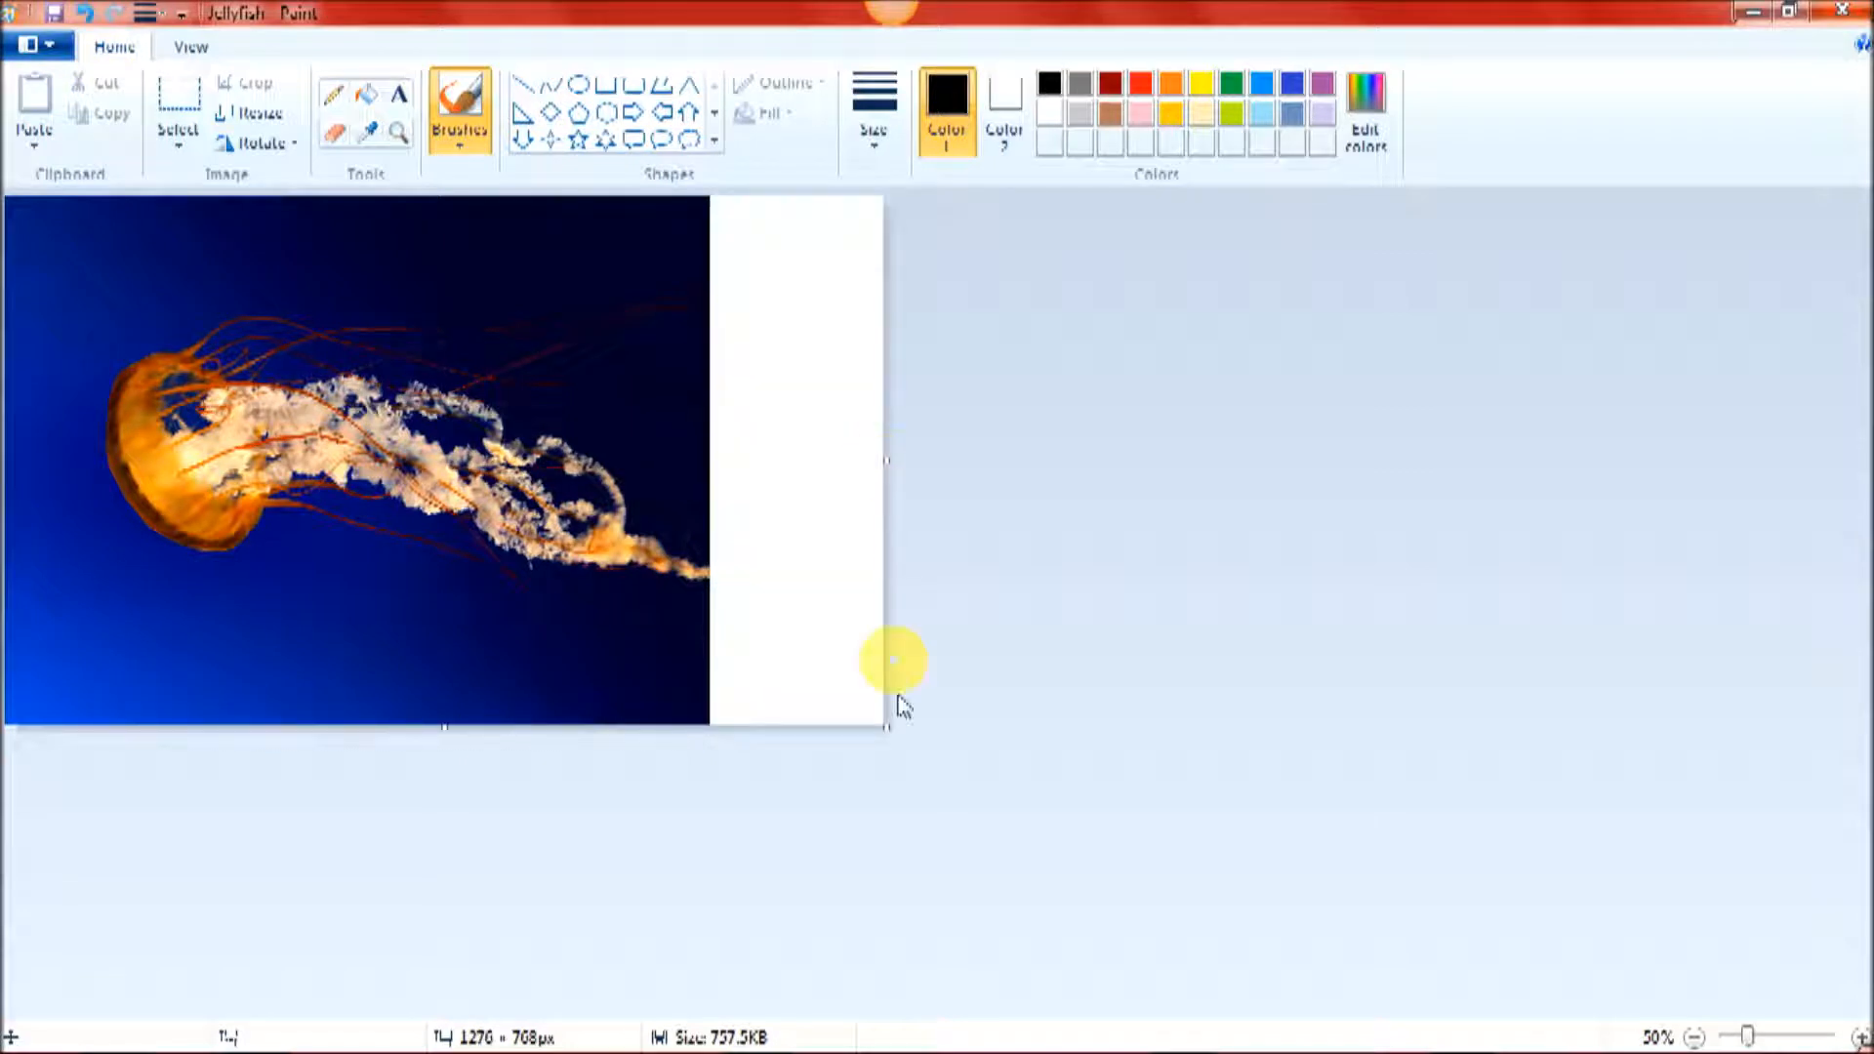
left_click_drag(883, 725, 956, 727)
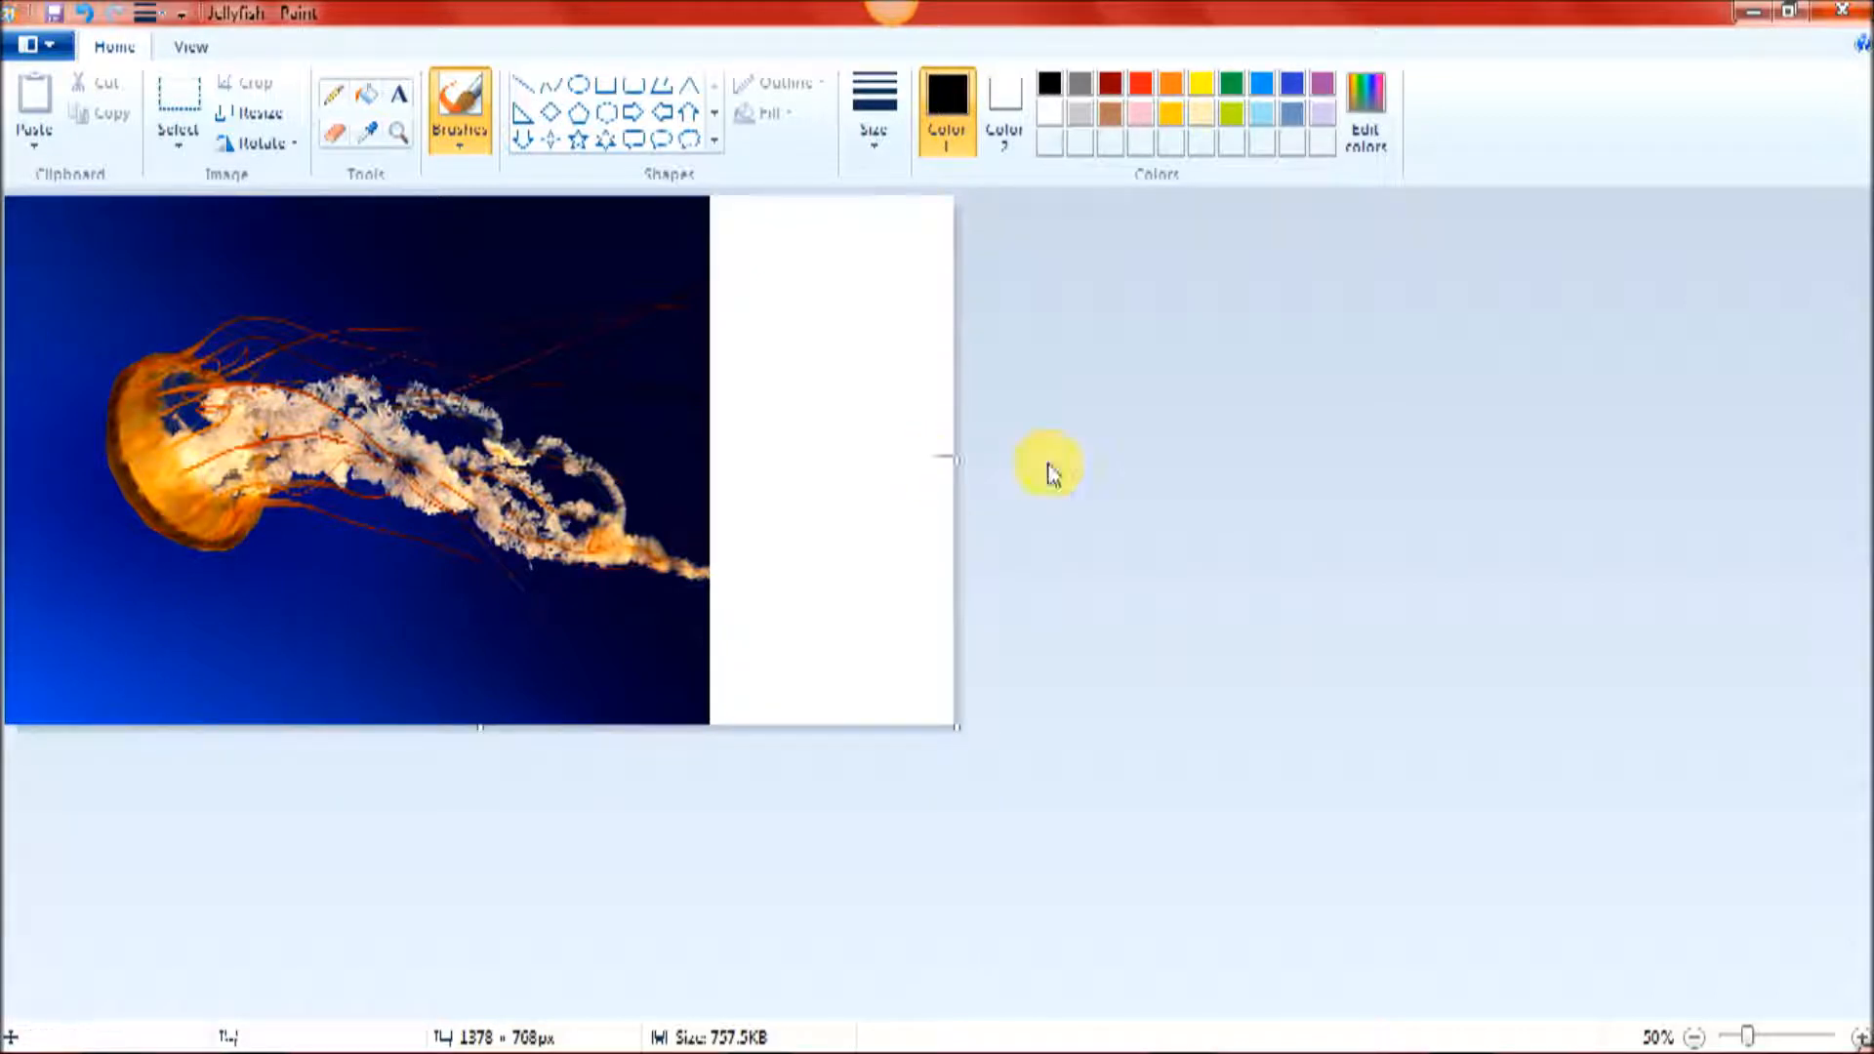
Step: Draw a lightning bolt in the blank white area, trying a canvas width of 1460 px before returning it to 1378 px
left_click(715, 139)
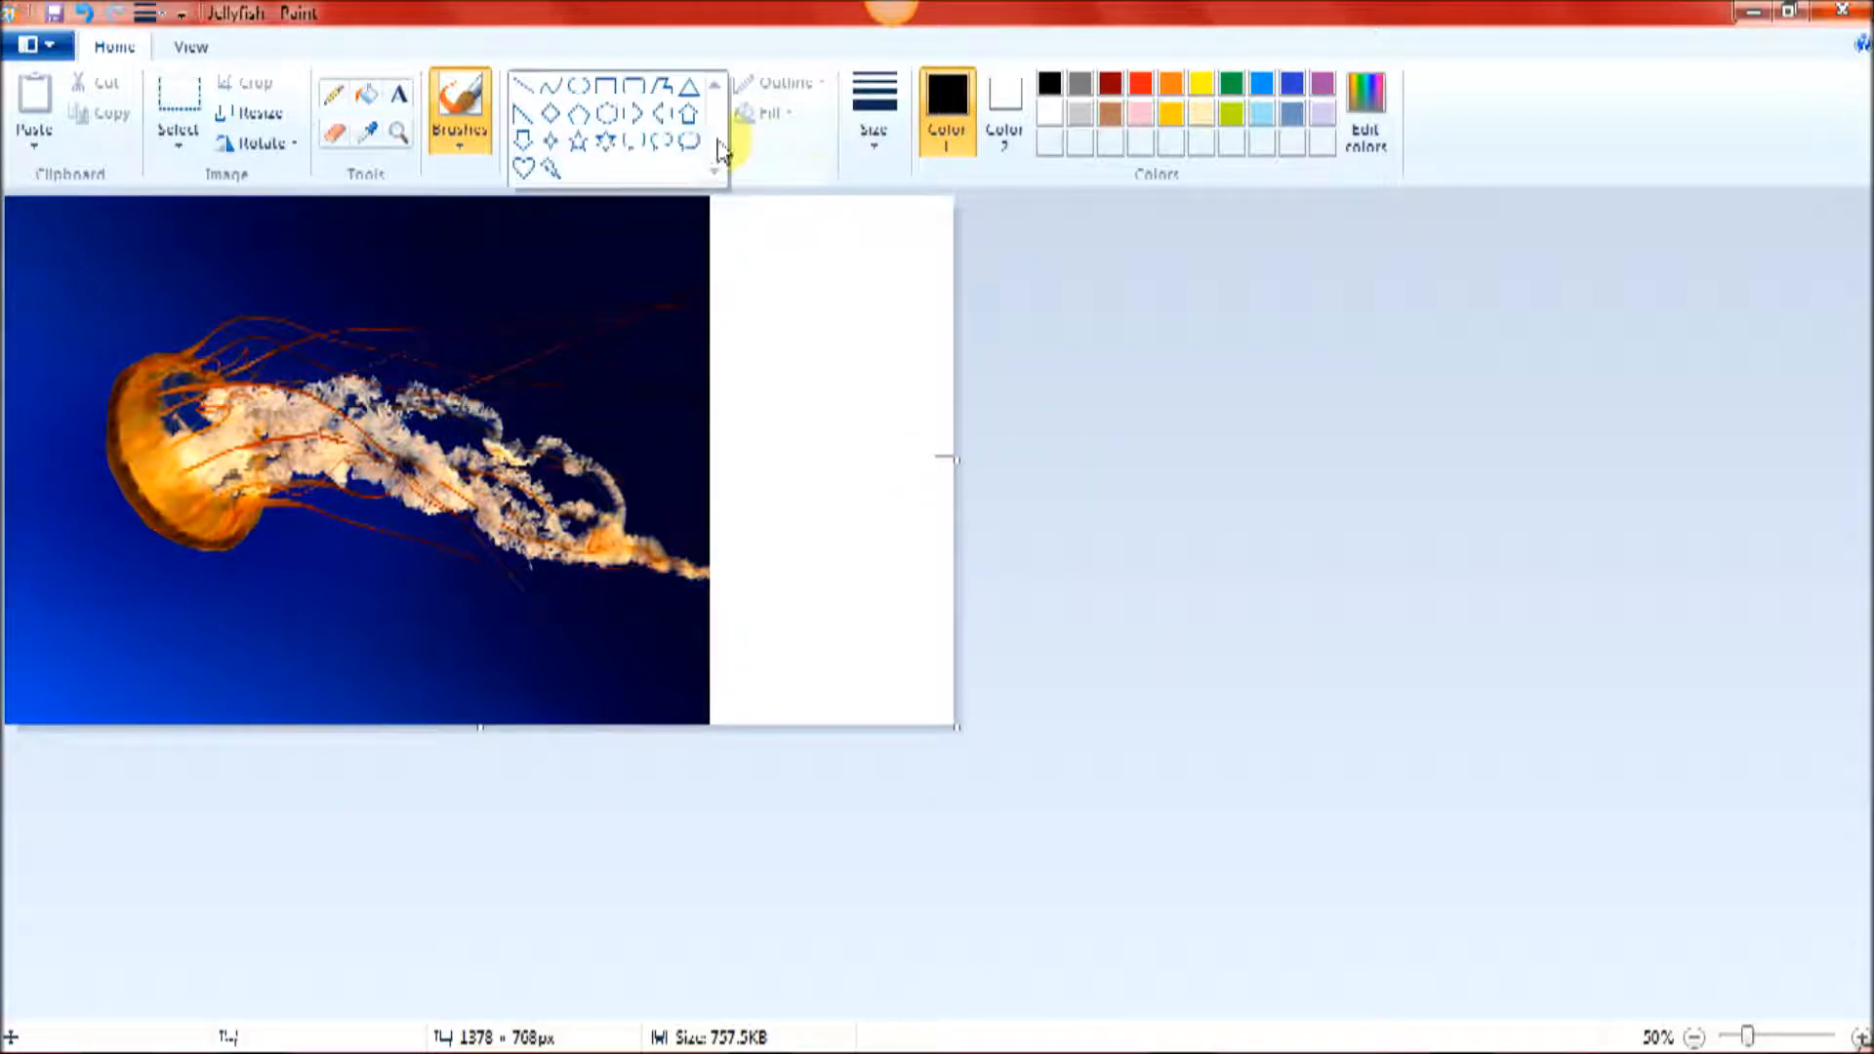
left_click(551, 172)
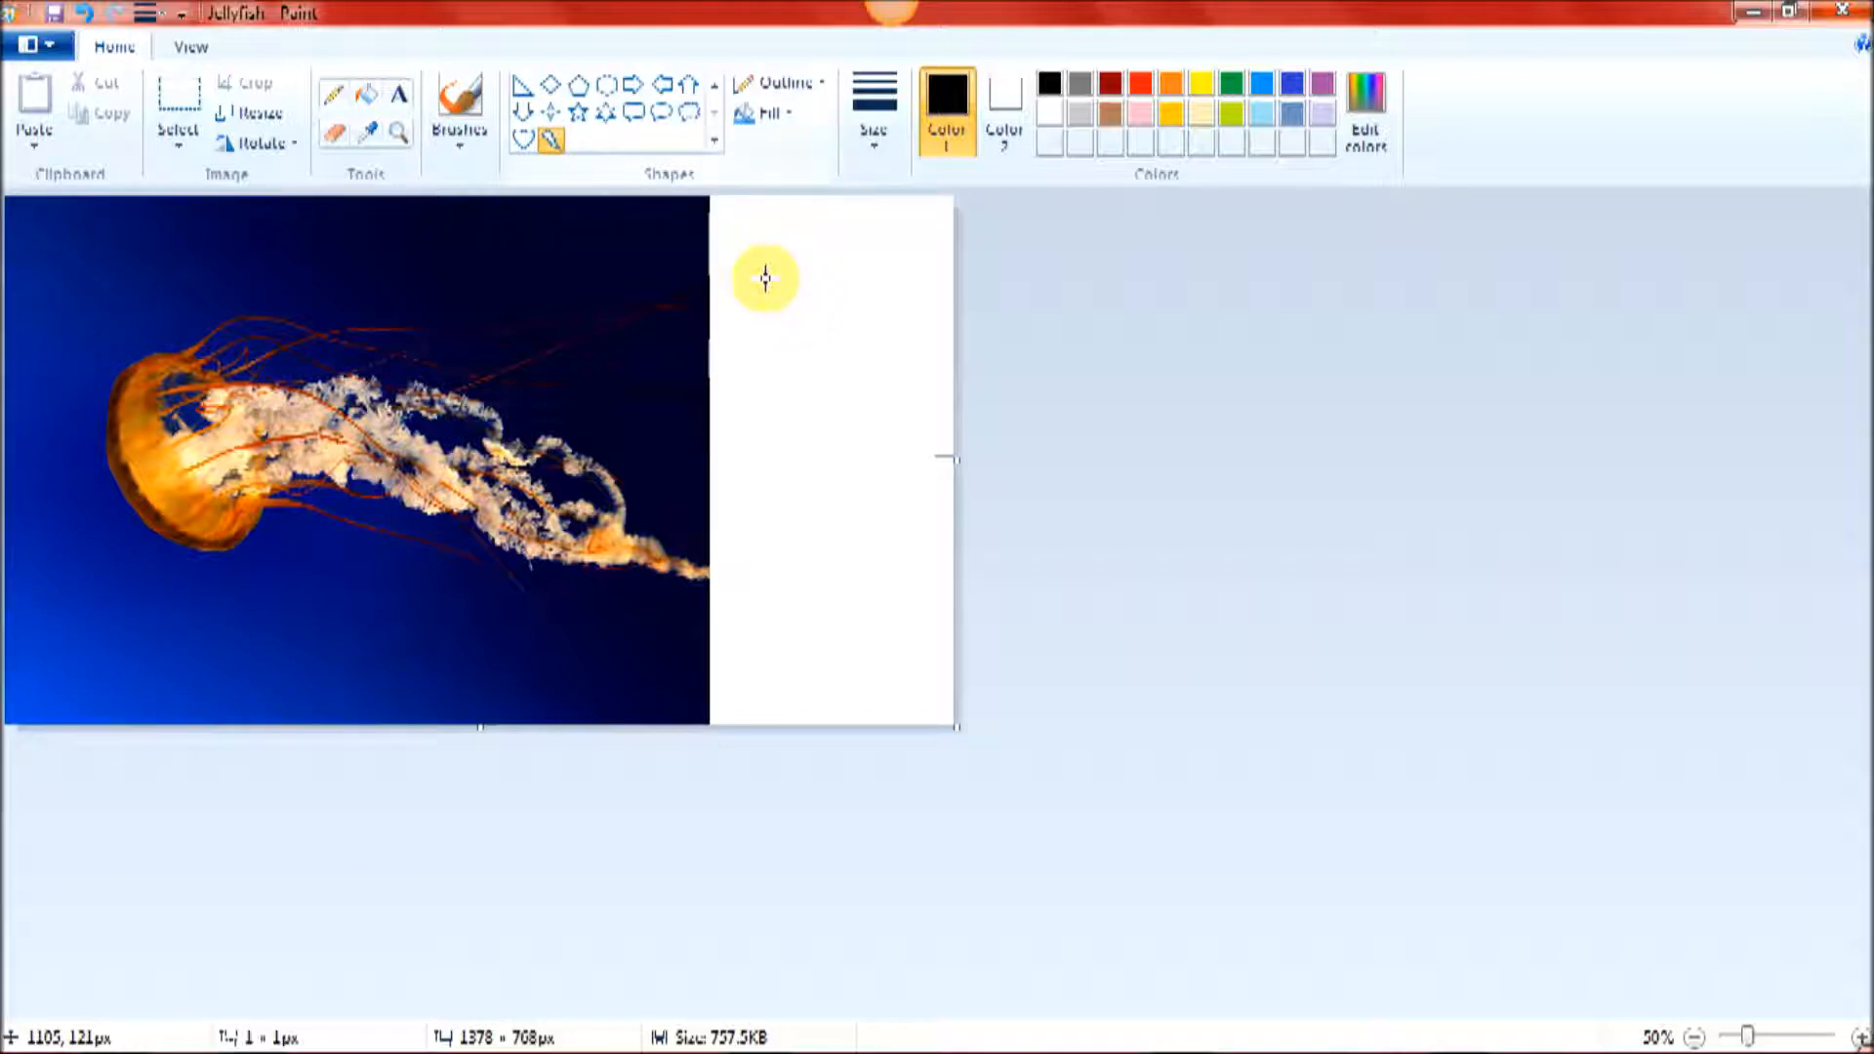
left_click_drag(778, 298, 1016, 538)
left_click_drag(957, 460, 1011, 461)
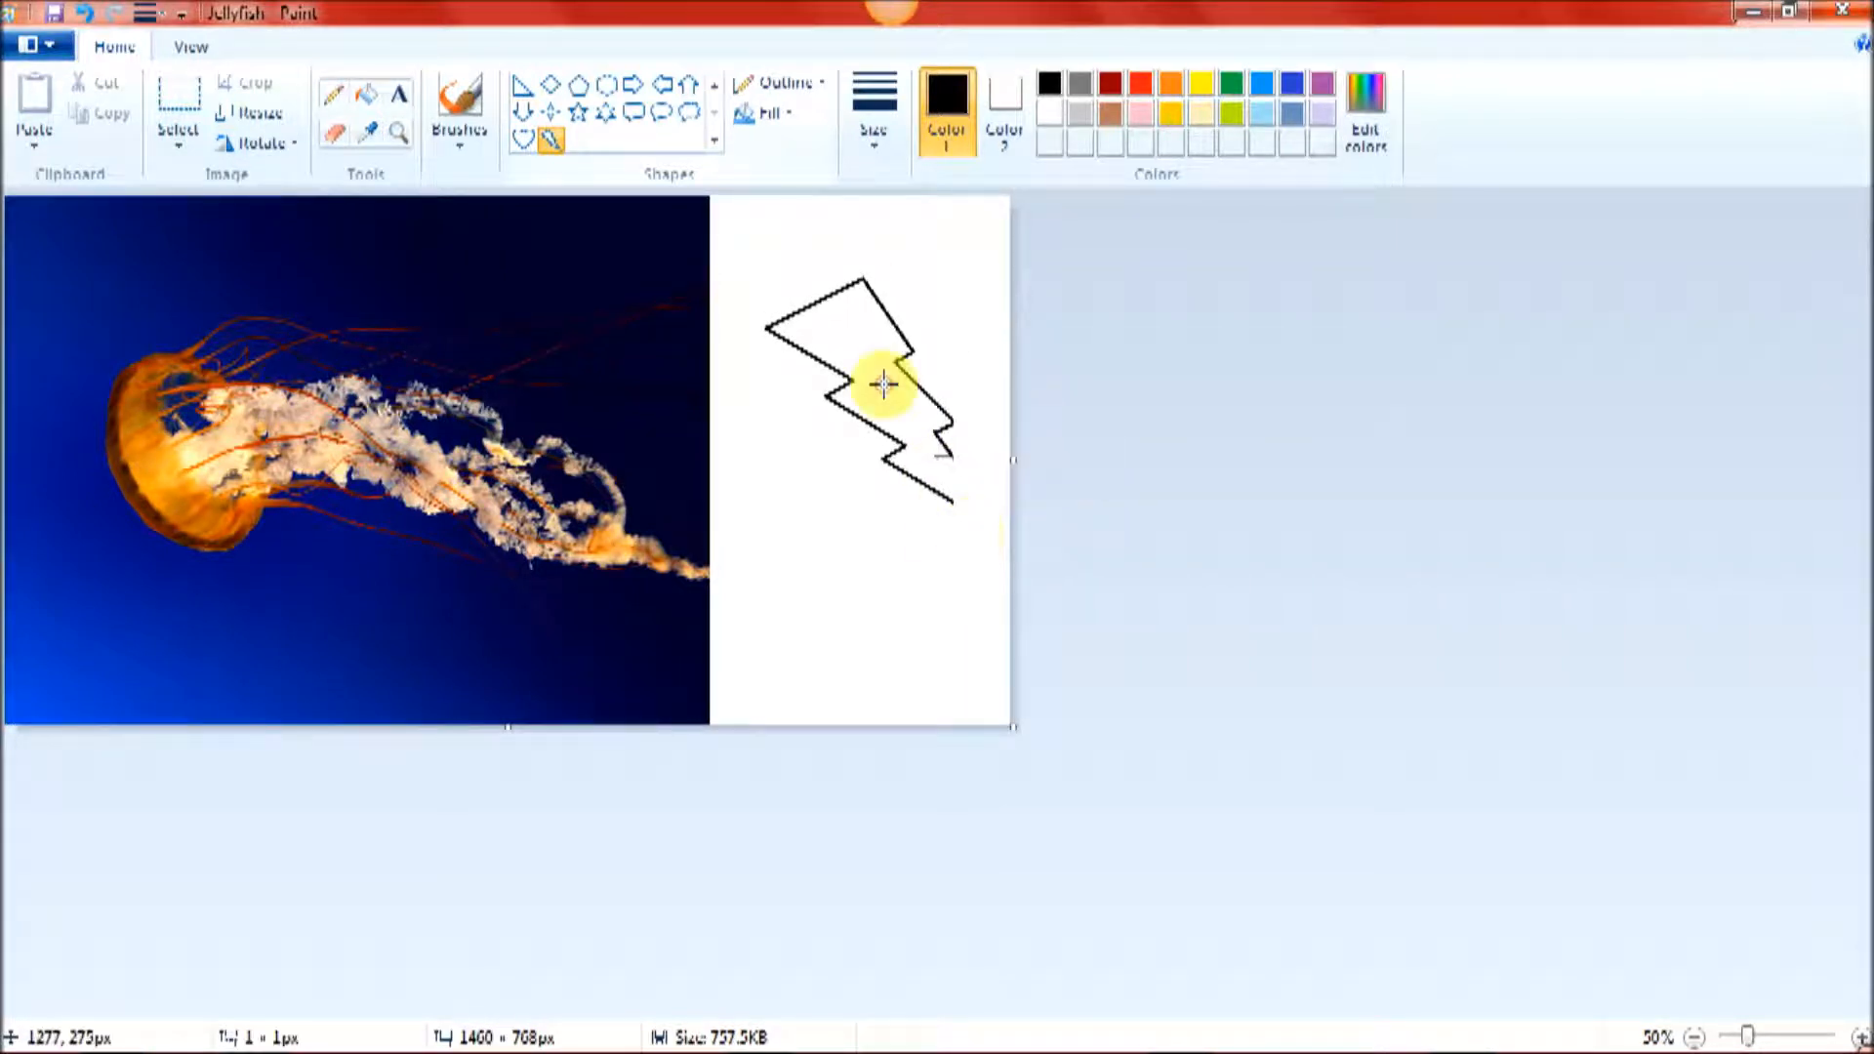
left_click_drag(1014, 460, 954, 459)
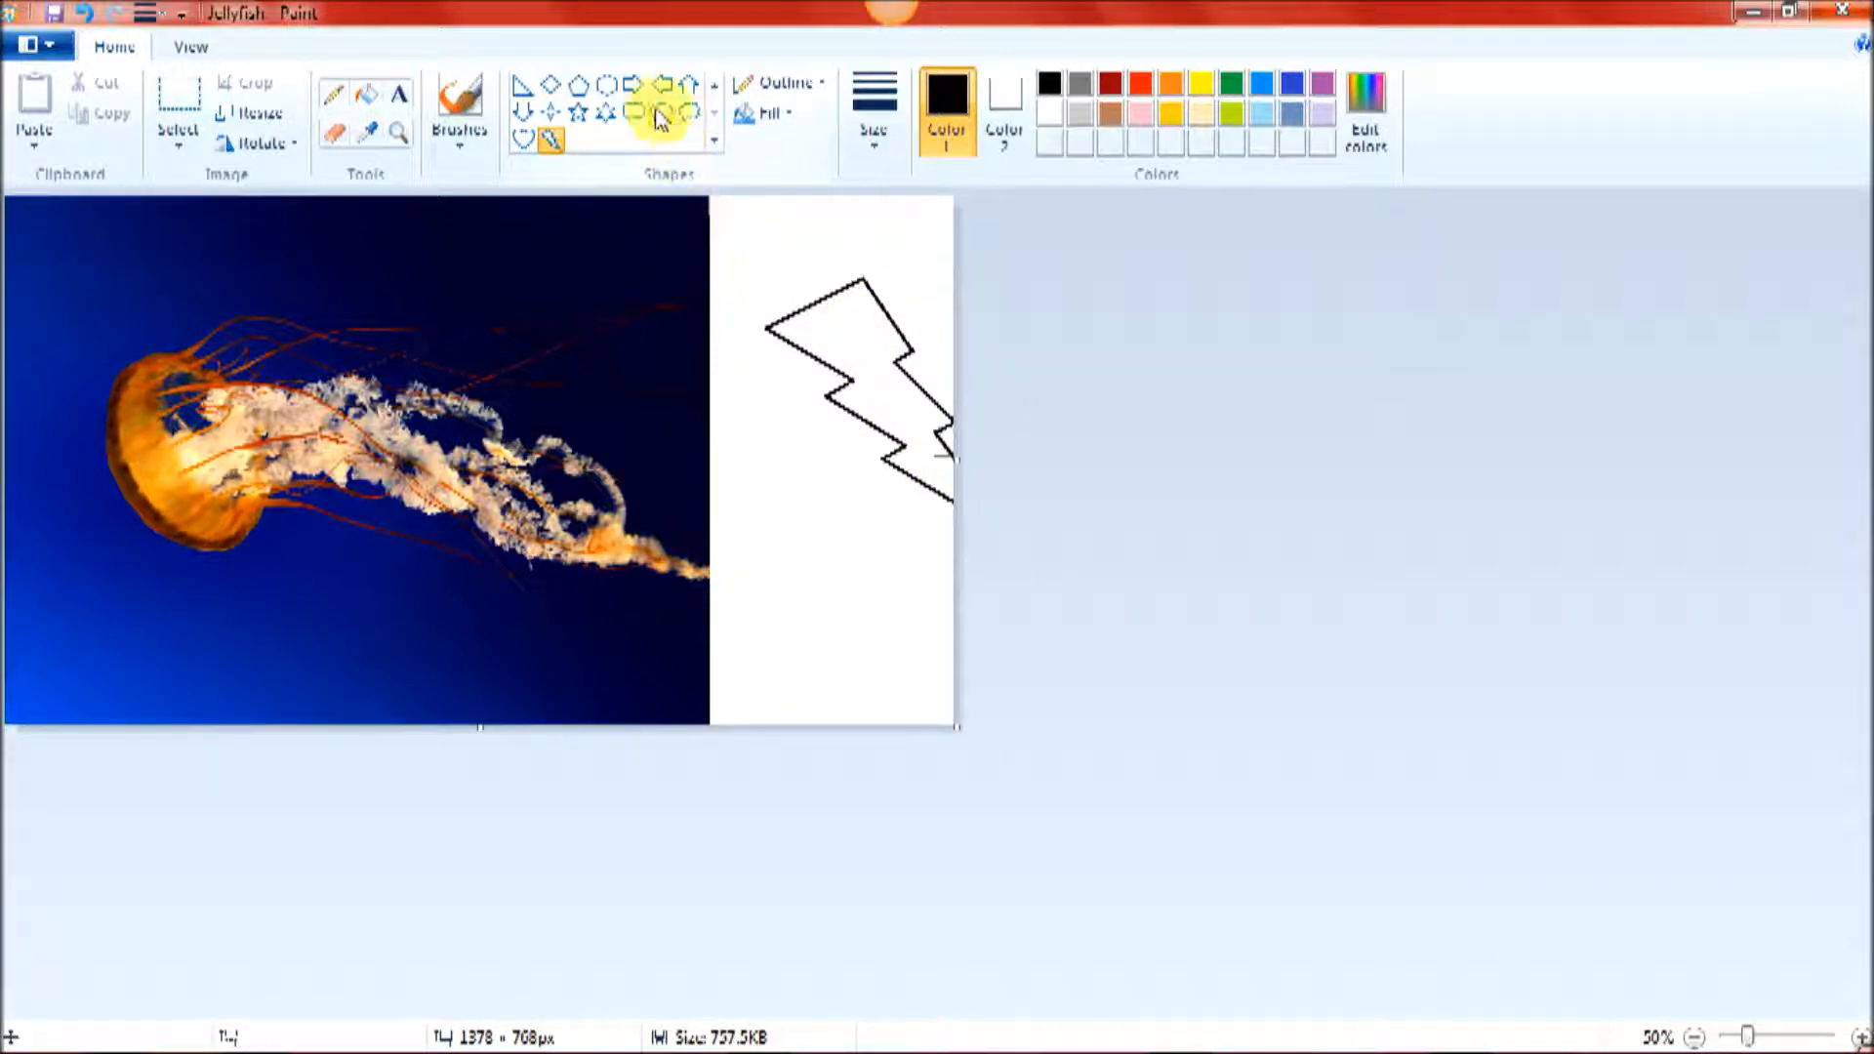
Step: Draw a right arrow of about 225 × 237 px overlapping the lightning bolt, with a solid color fill and a black outline
left_click(634, 85)
left_click_drag(787, 362, 942, 523)
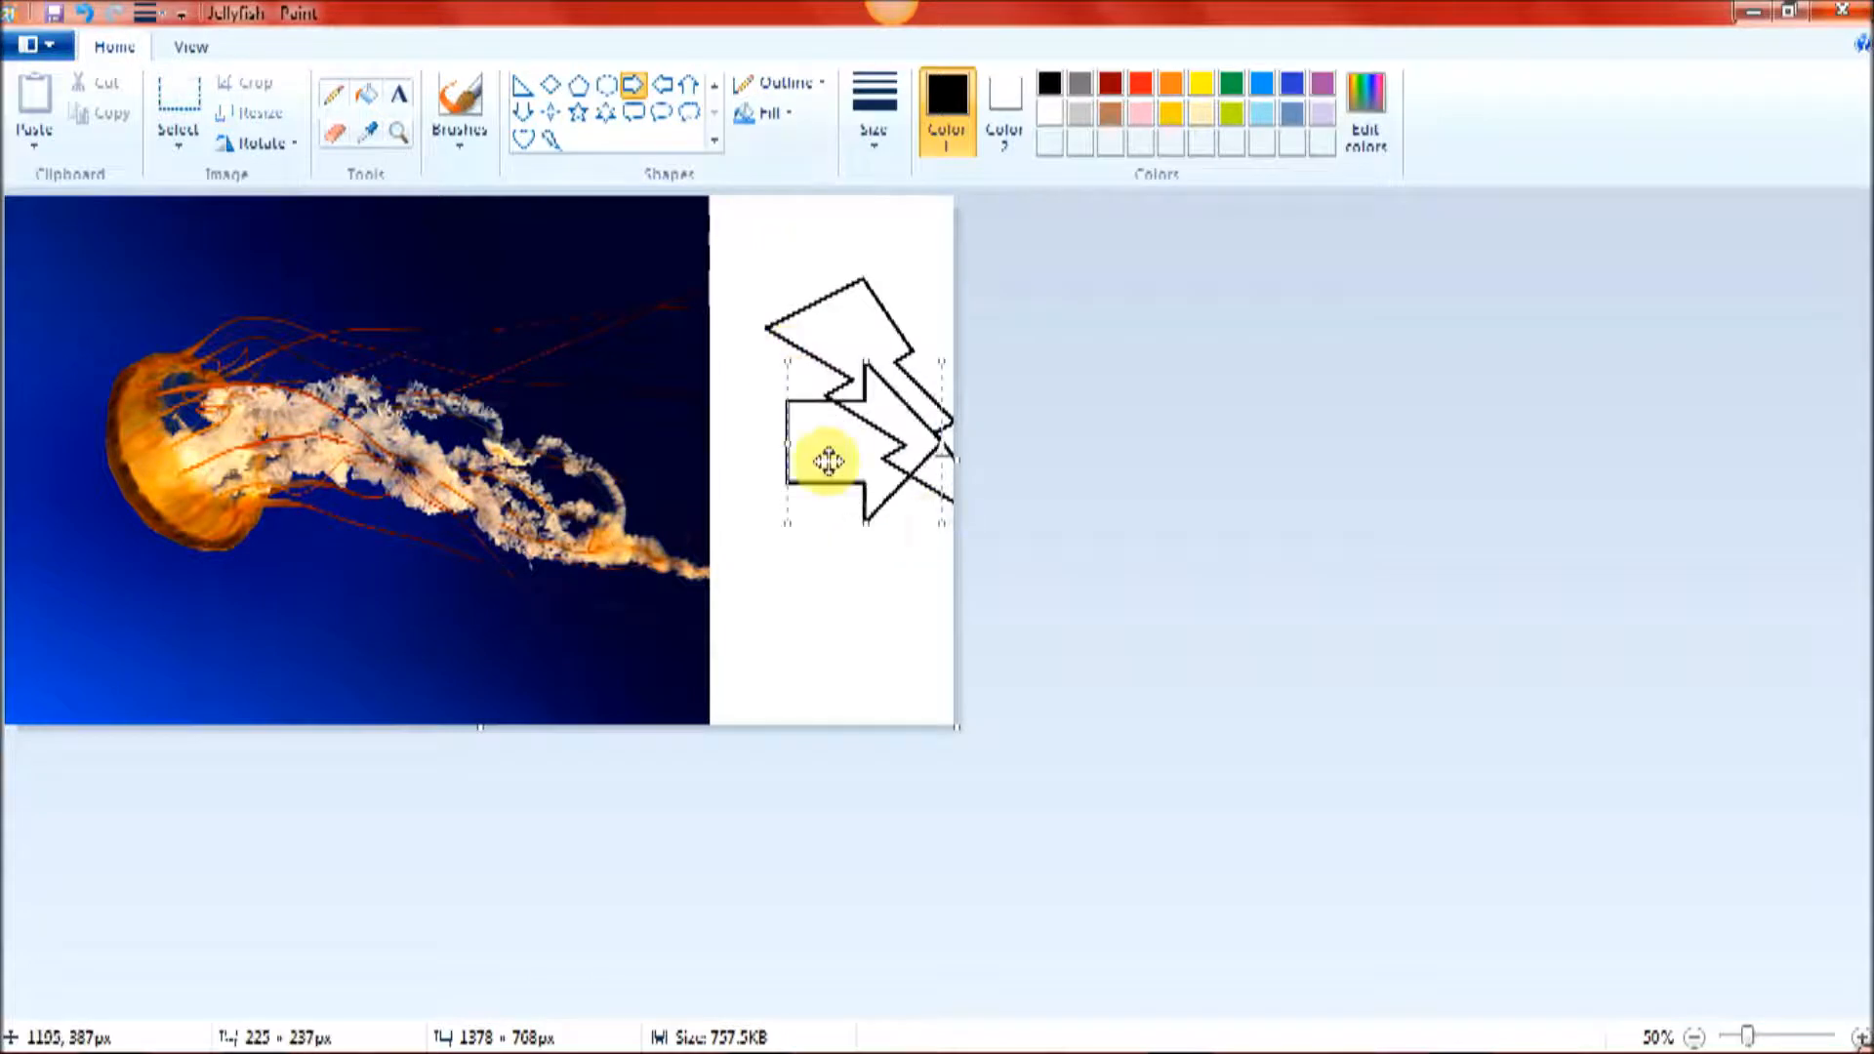
left_click(776, 114)
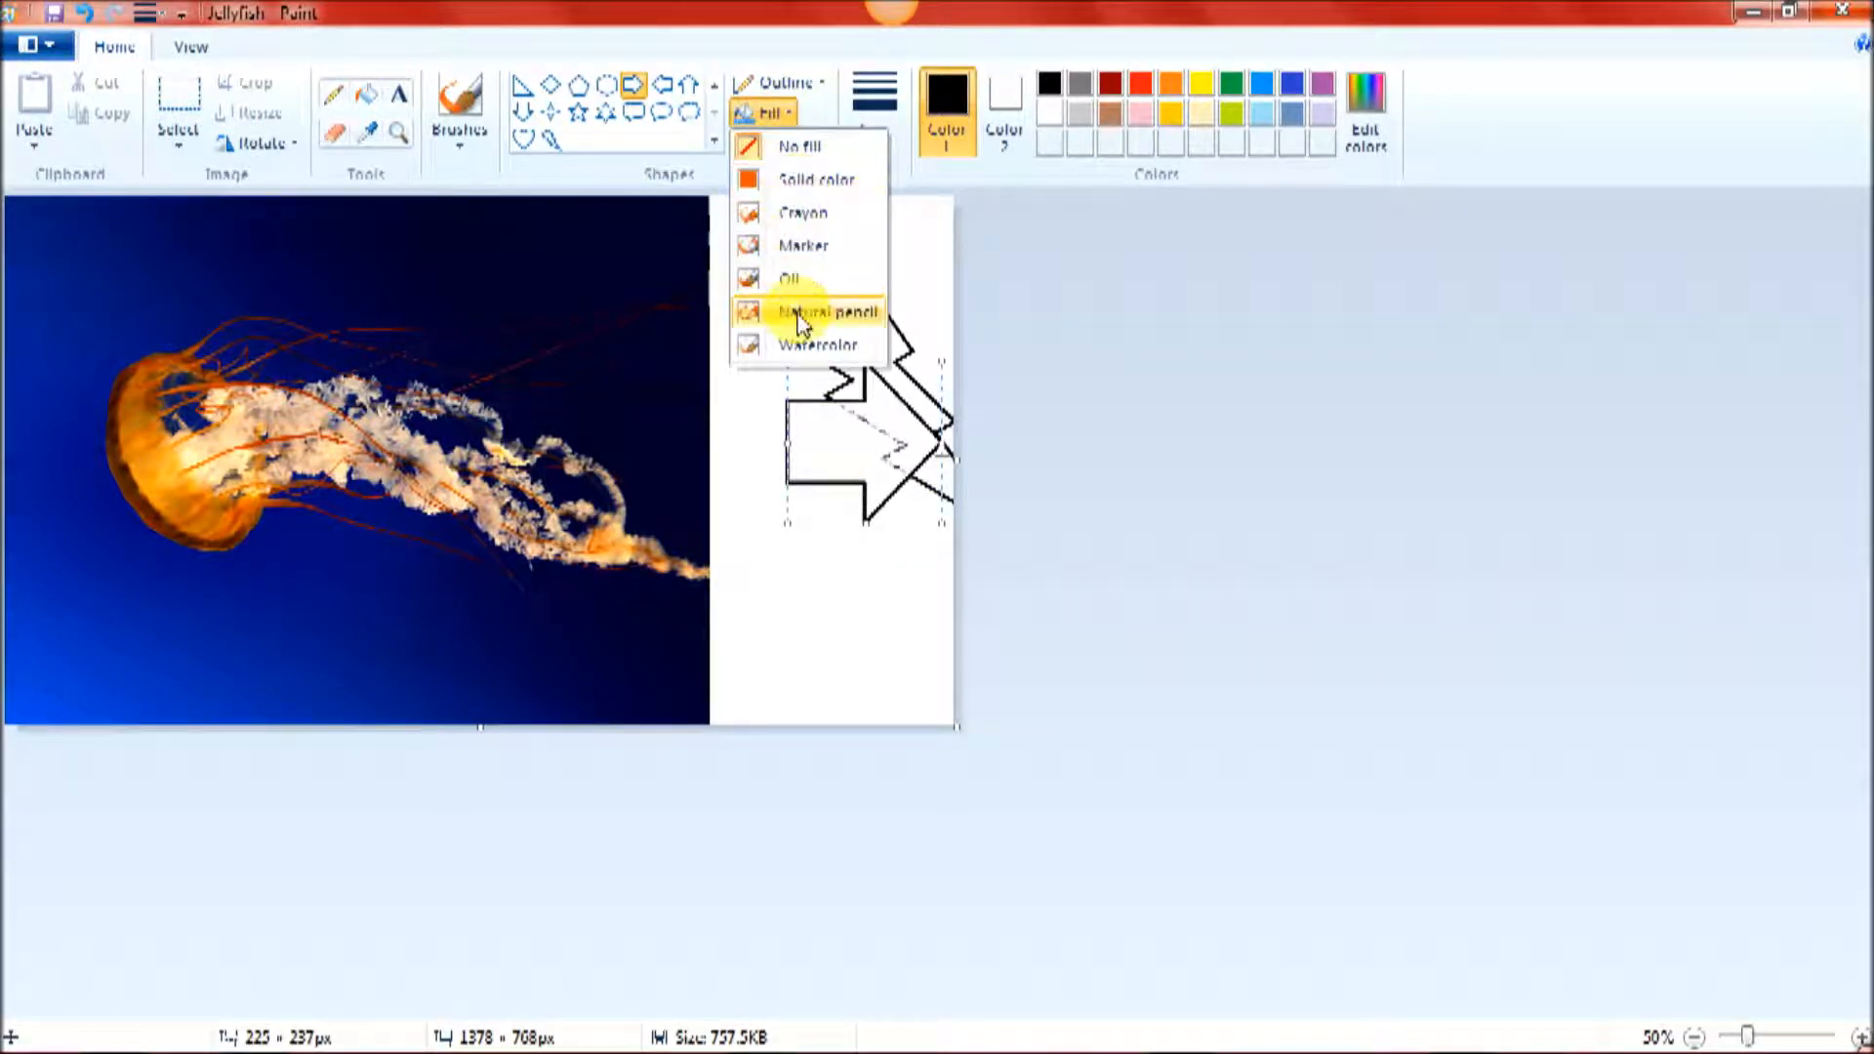
left_click(811, 180)
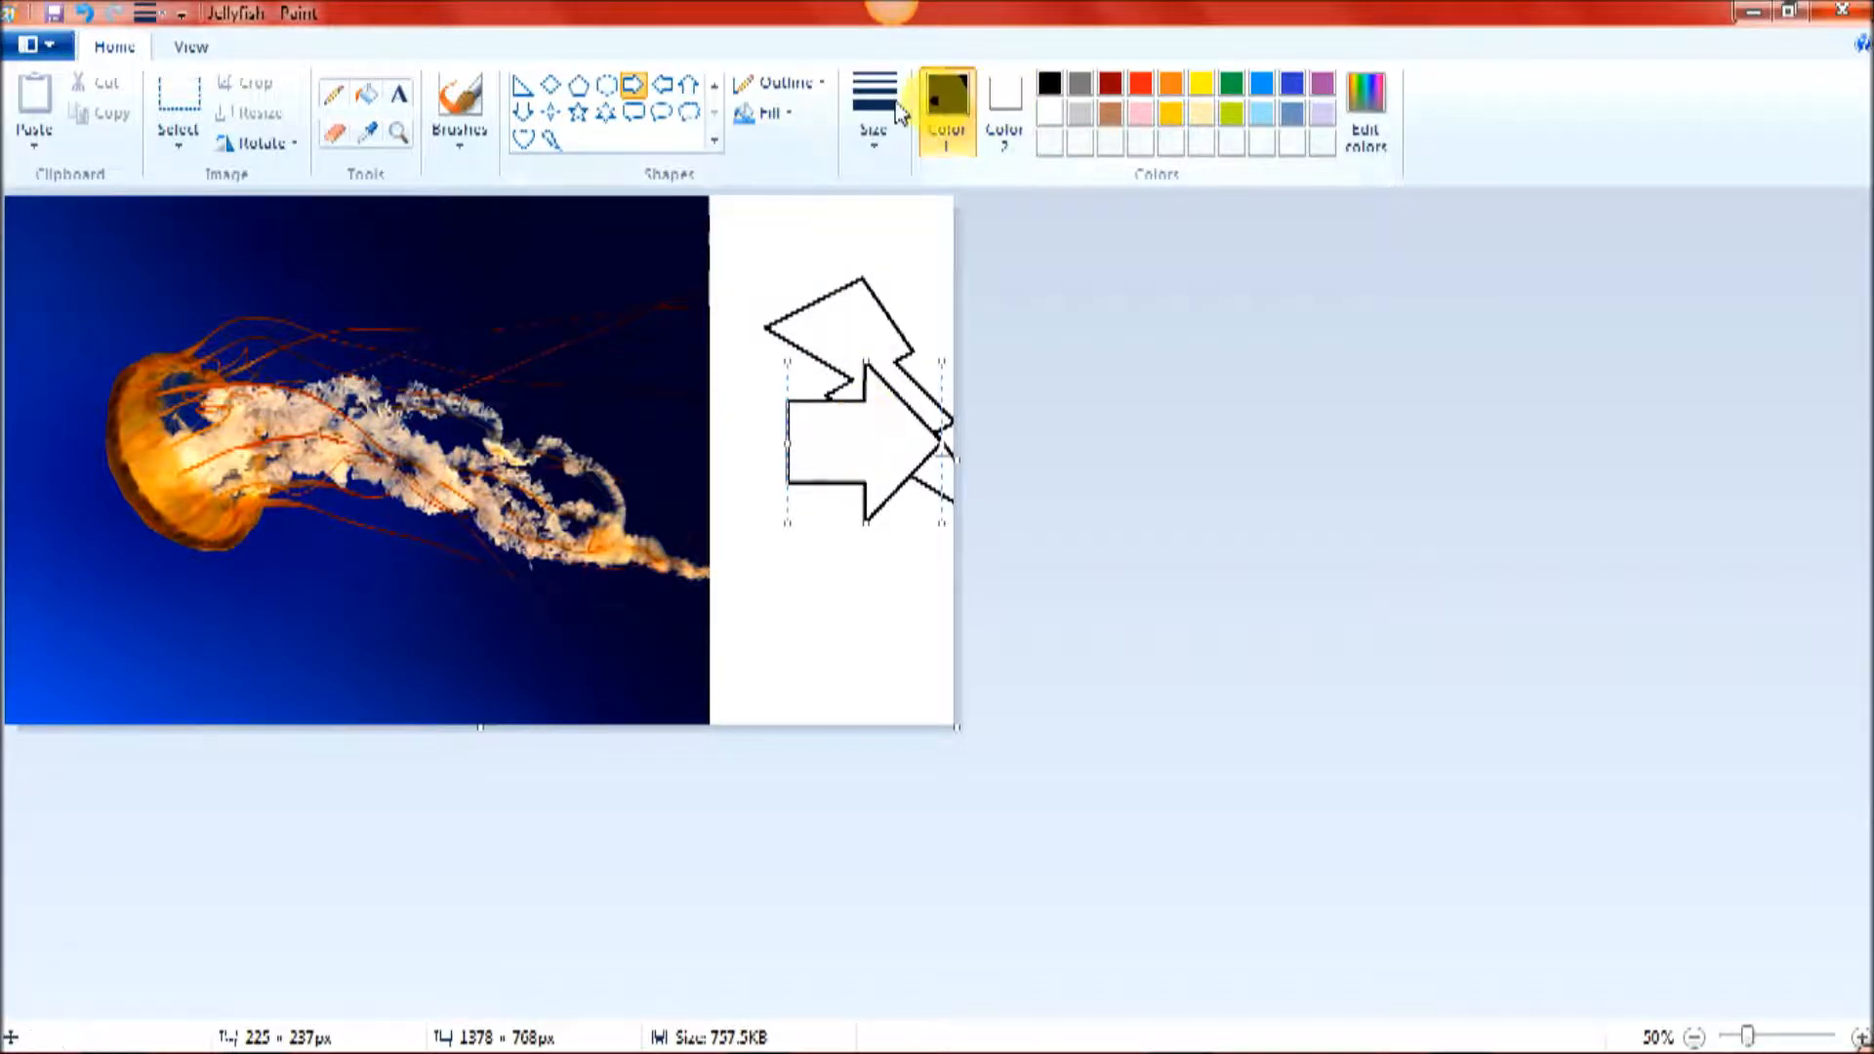
left_click(793, 116)
left_click(793, 178)
left_click(823, 86)
left_click(831, 152)
left_click(1015, 136)
left_click(959, 125)
Step: Fill the arrow and the enclosed areas of the lightning bolt with black
left_click(371, 96)
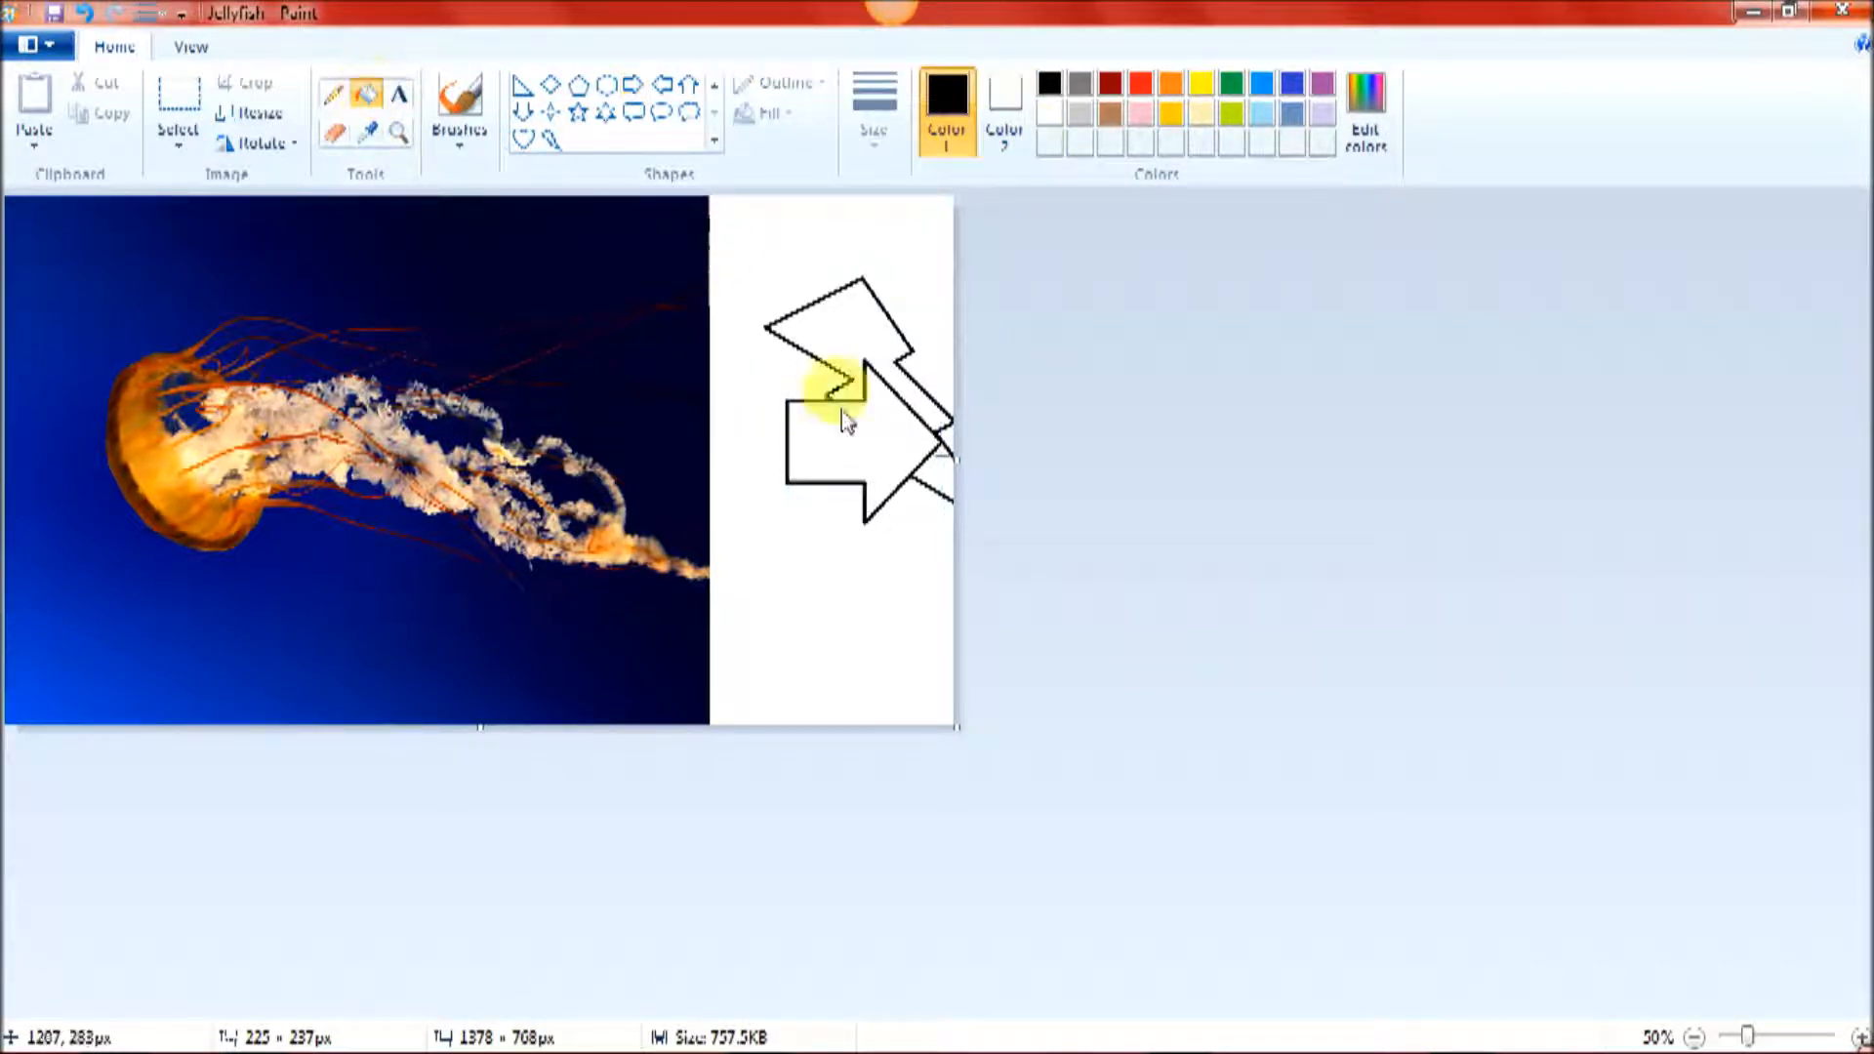
left_click(857, 429)
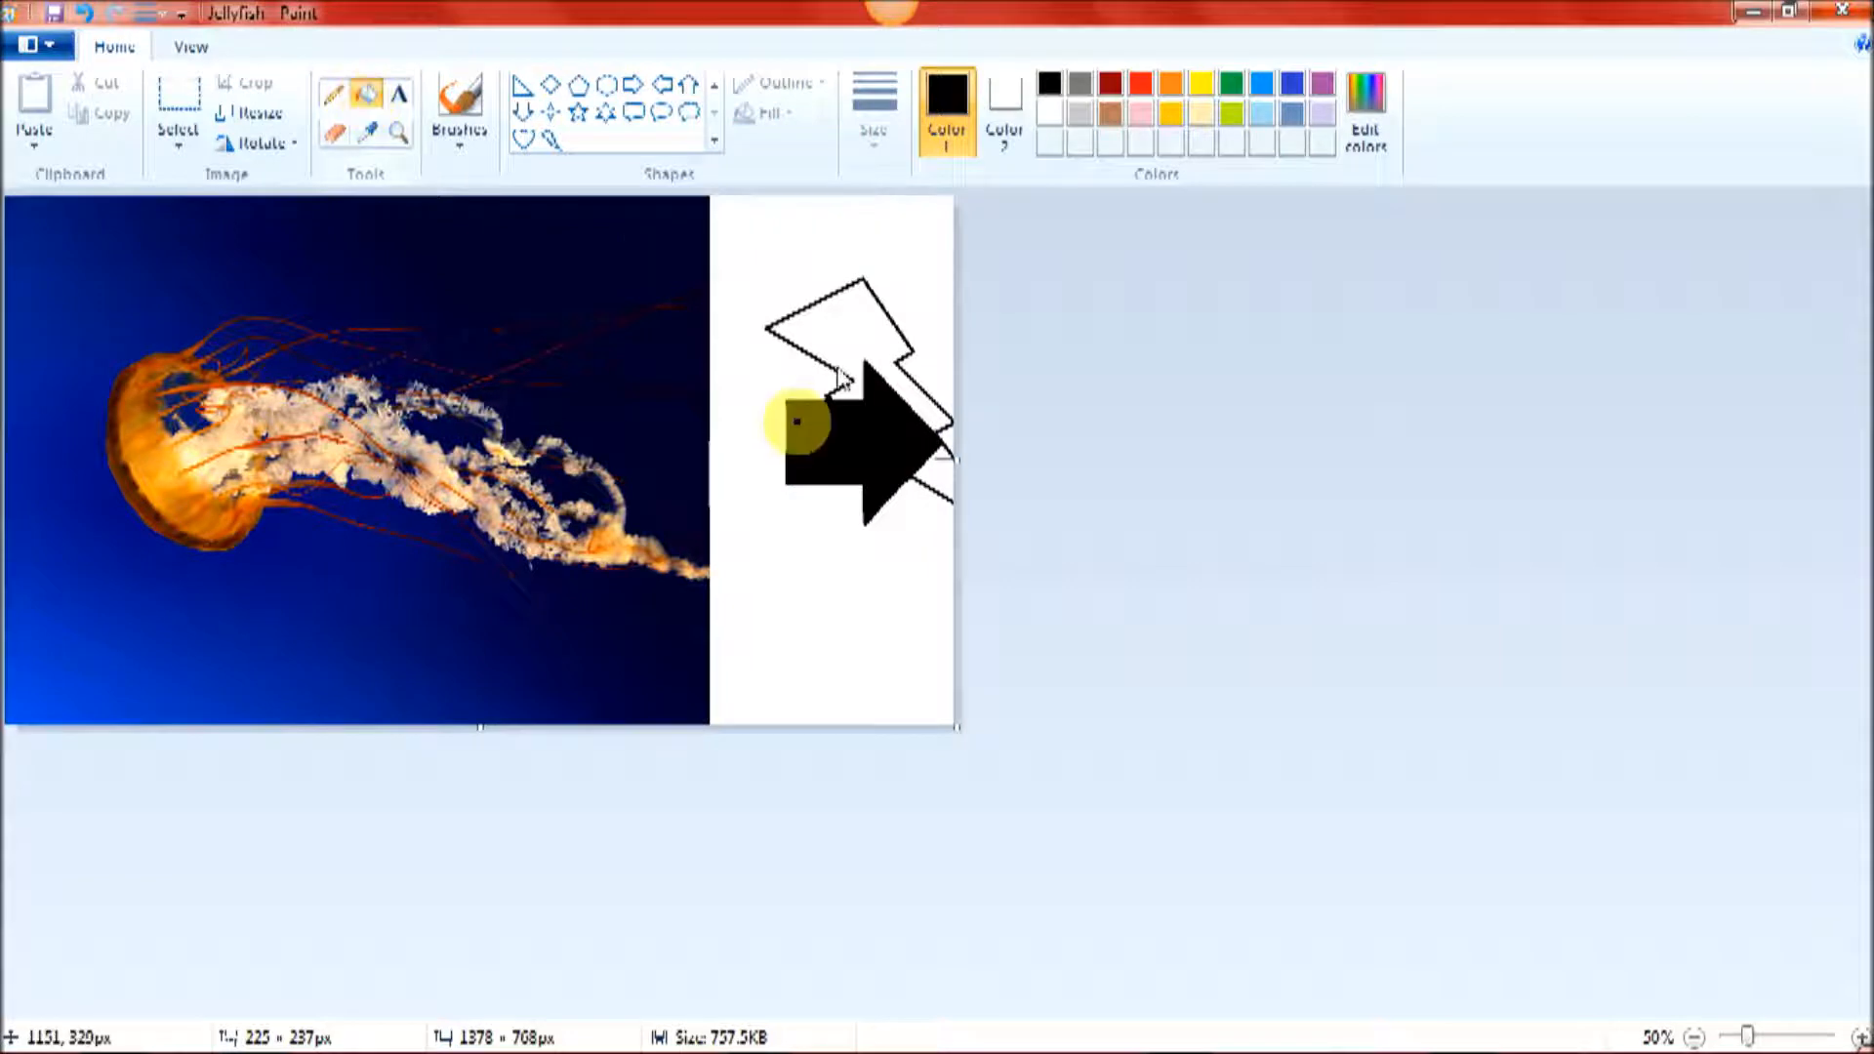
left_click(837, 335)
left_click(929, 461)
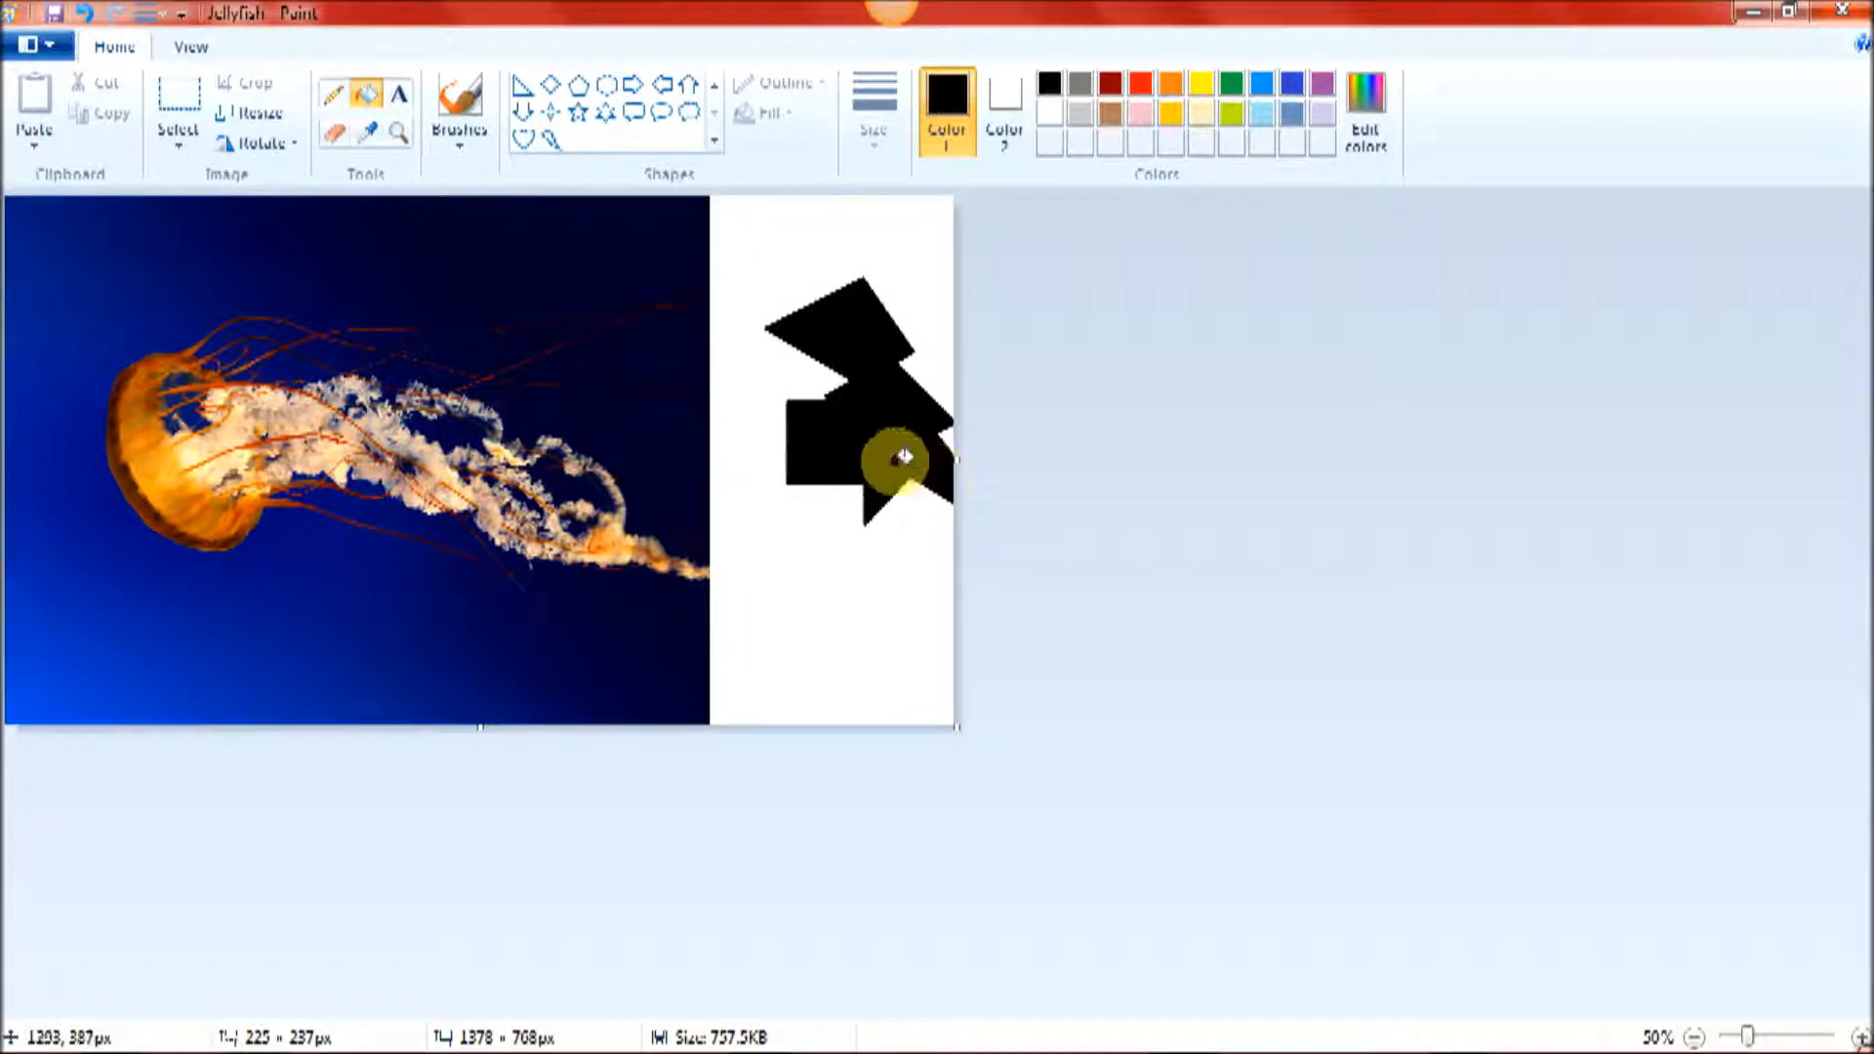
left_click(951, 460)
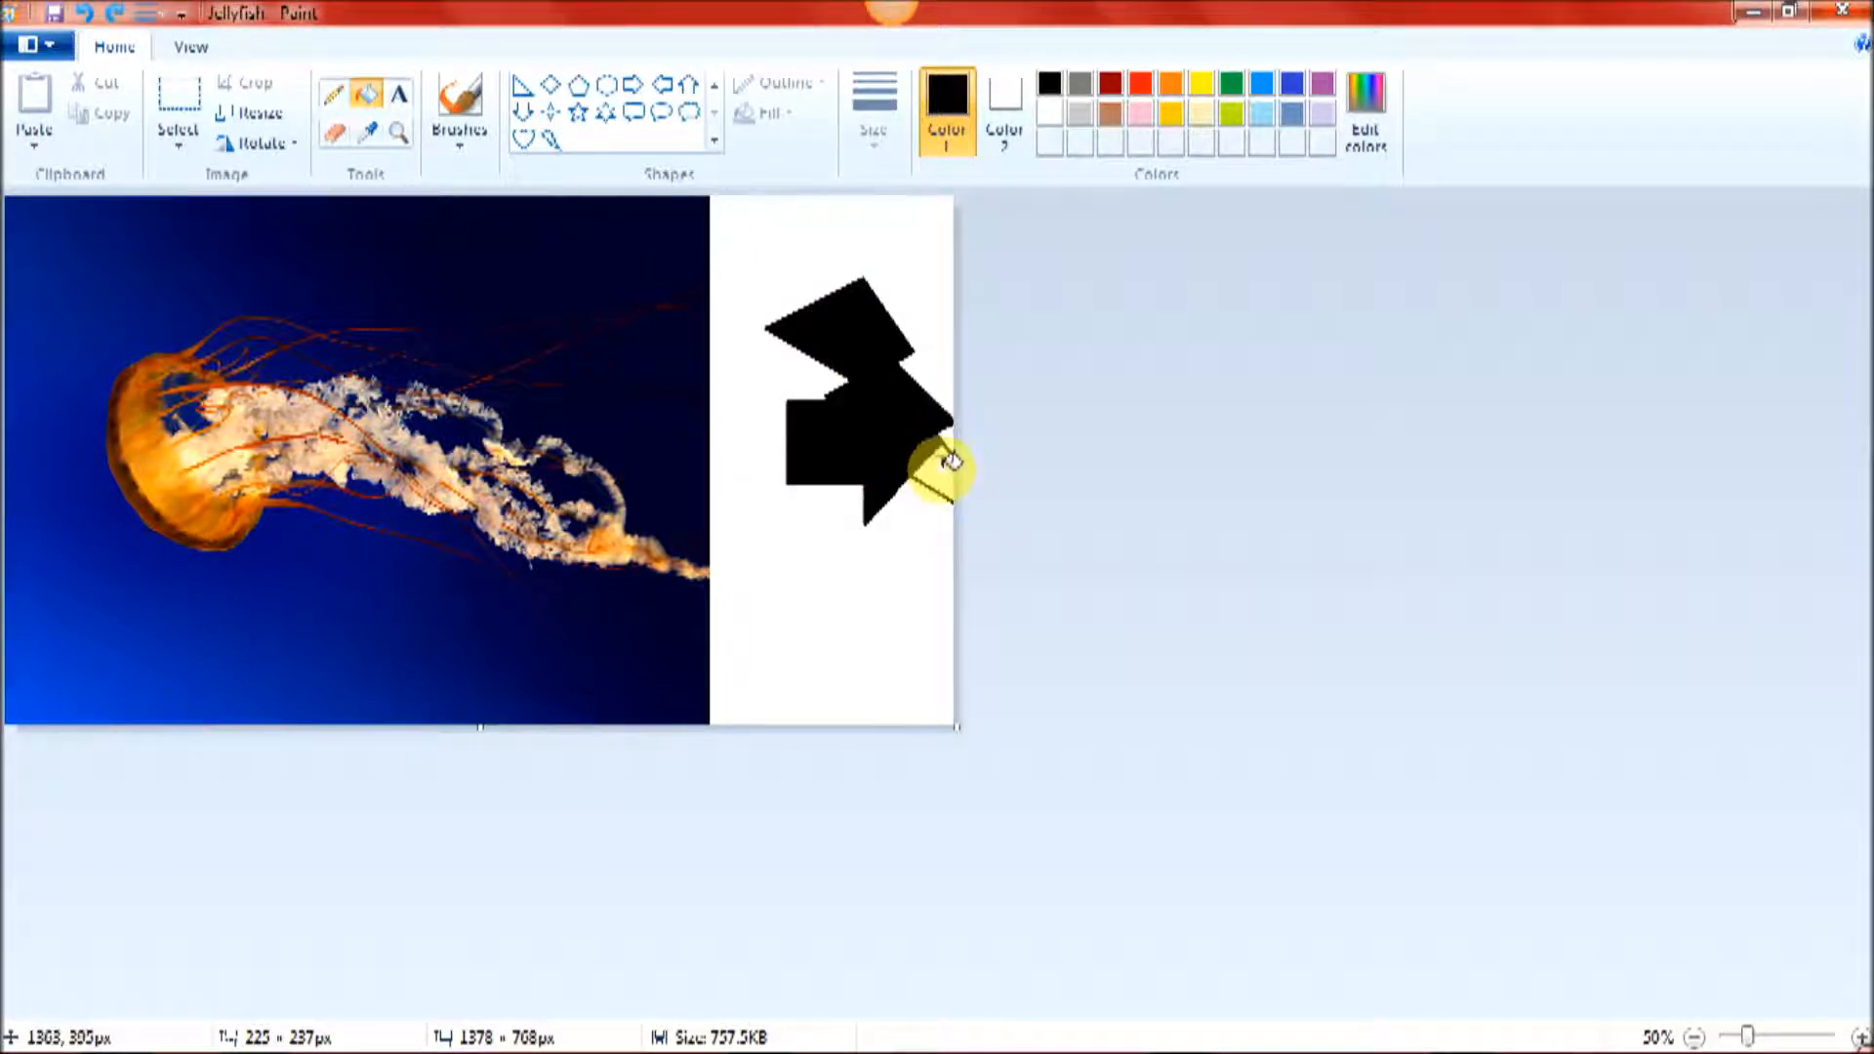
left_click(939, 477)
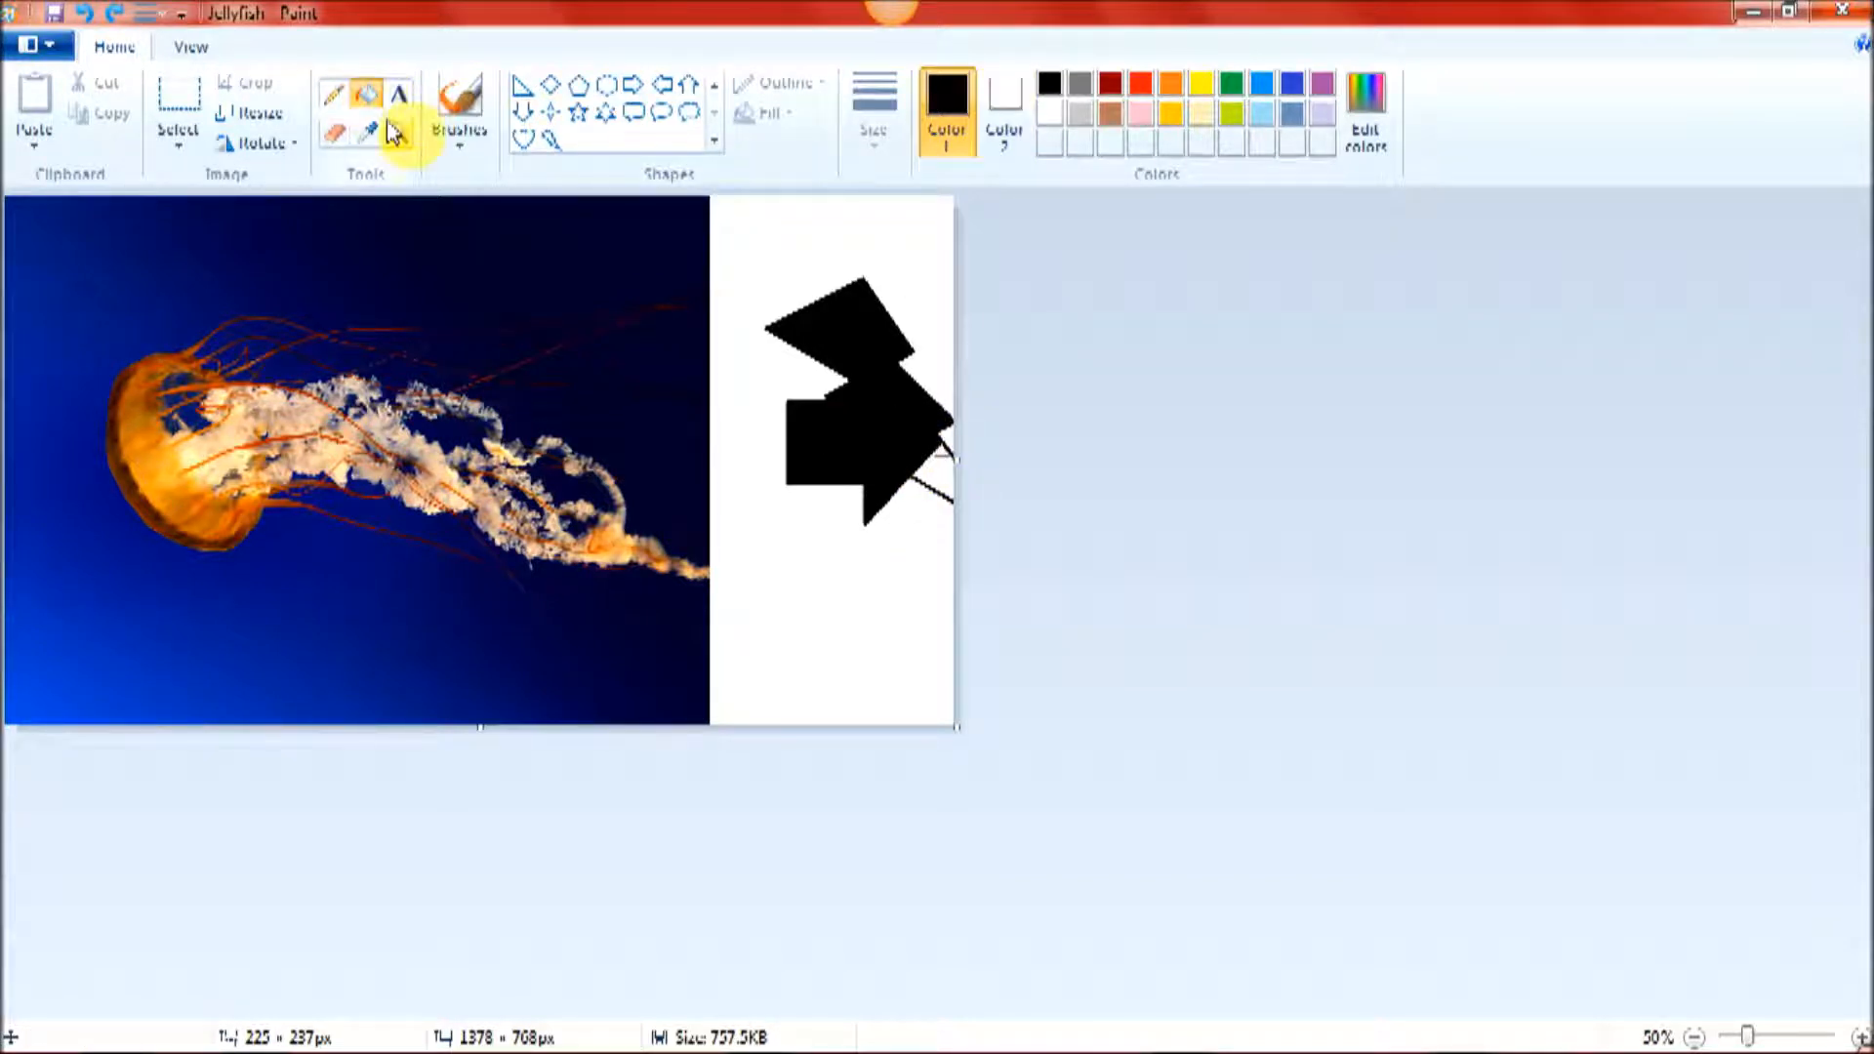
Step: Set Color 2 to red and undo the black fills in the arrow and lightning bolt
left_click(1005, 107)
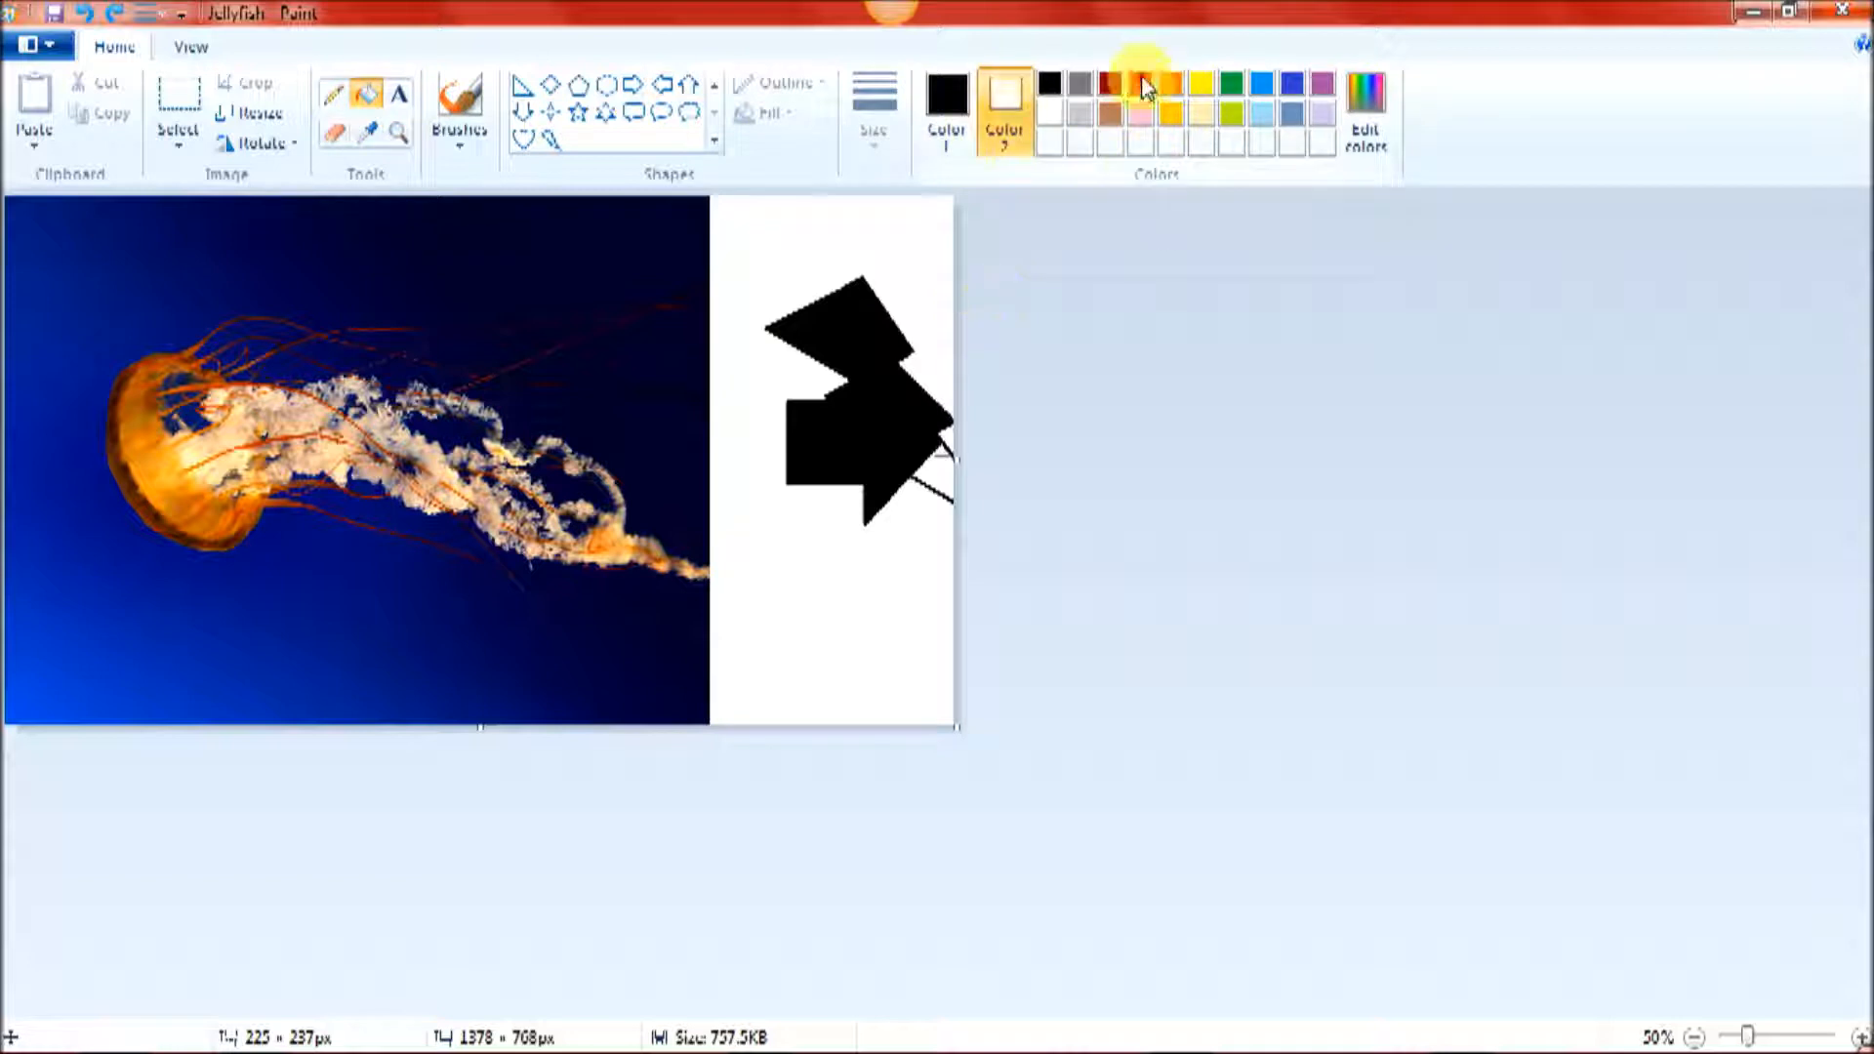
left_click(850, 337)
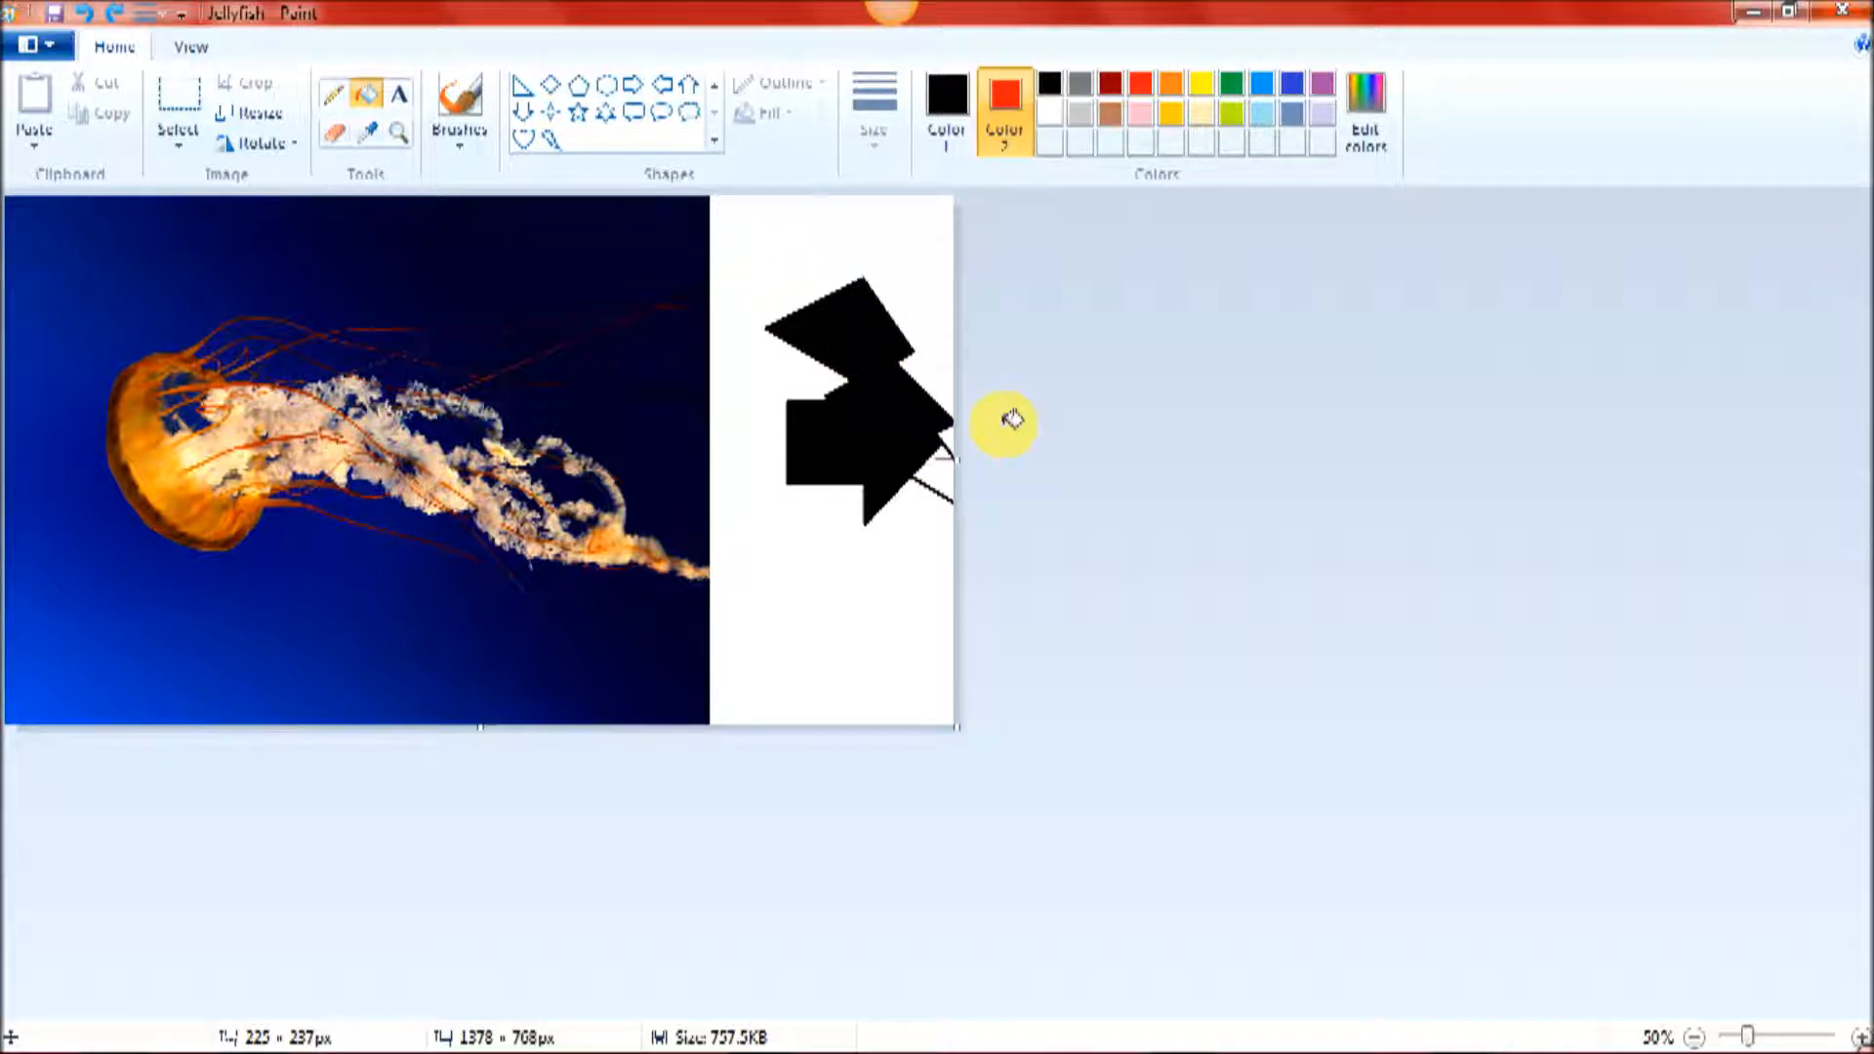
key("ctrl+z")
key("ctrl+z")
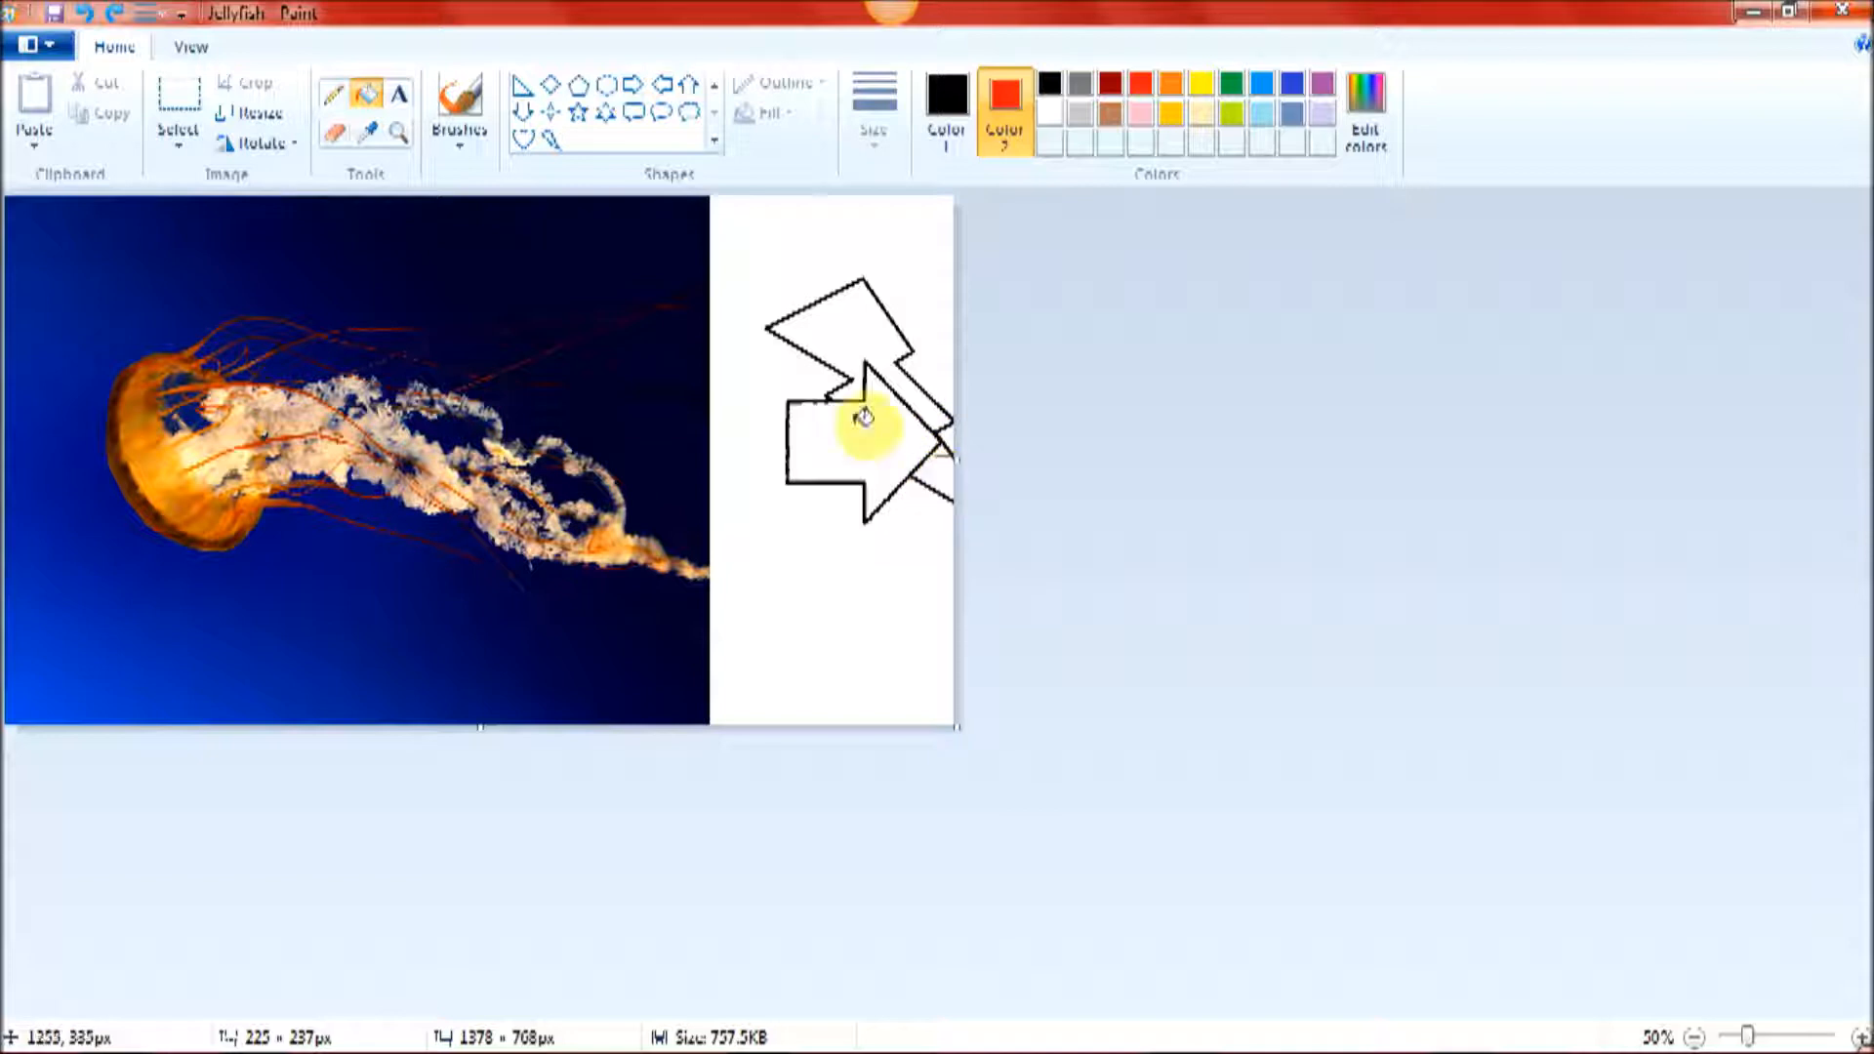
Step: Refill the arrow and the remaining parts of the lightning bolt with black
left_click(855, 461)
left_click(877, 378)
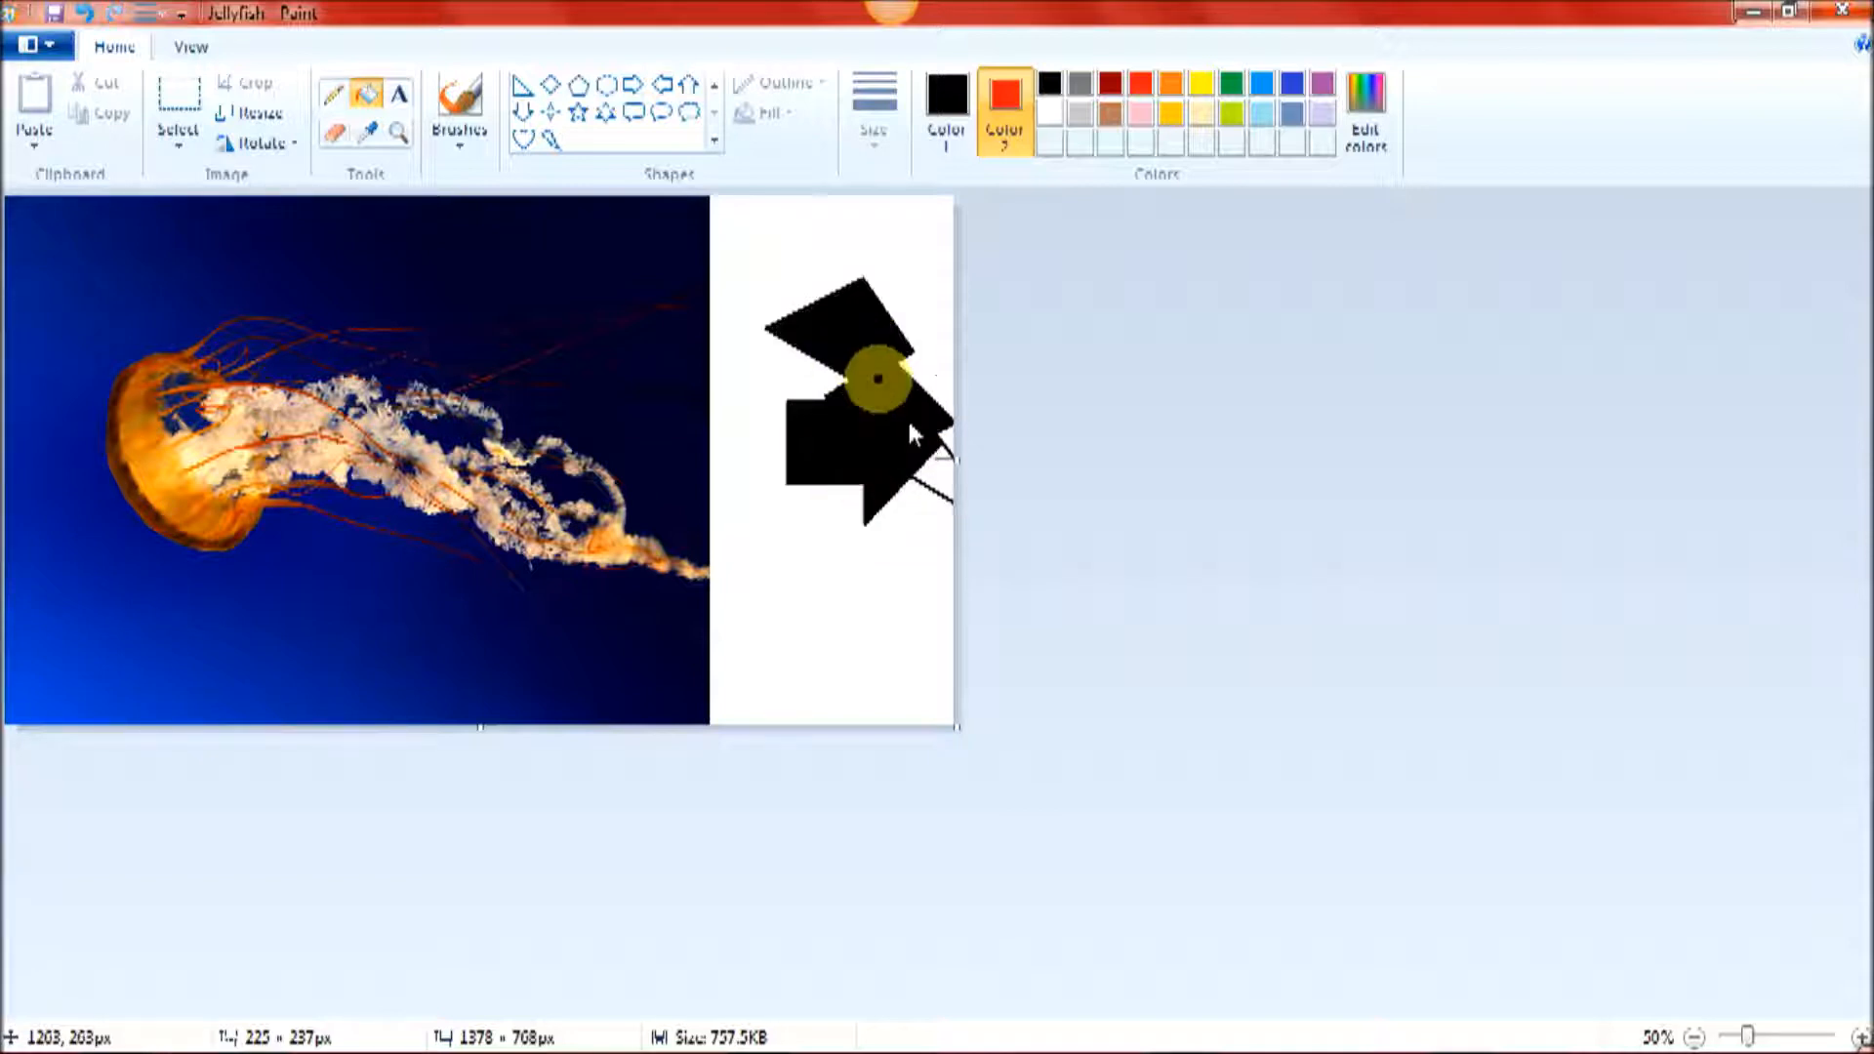
left_click(949, 469)
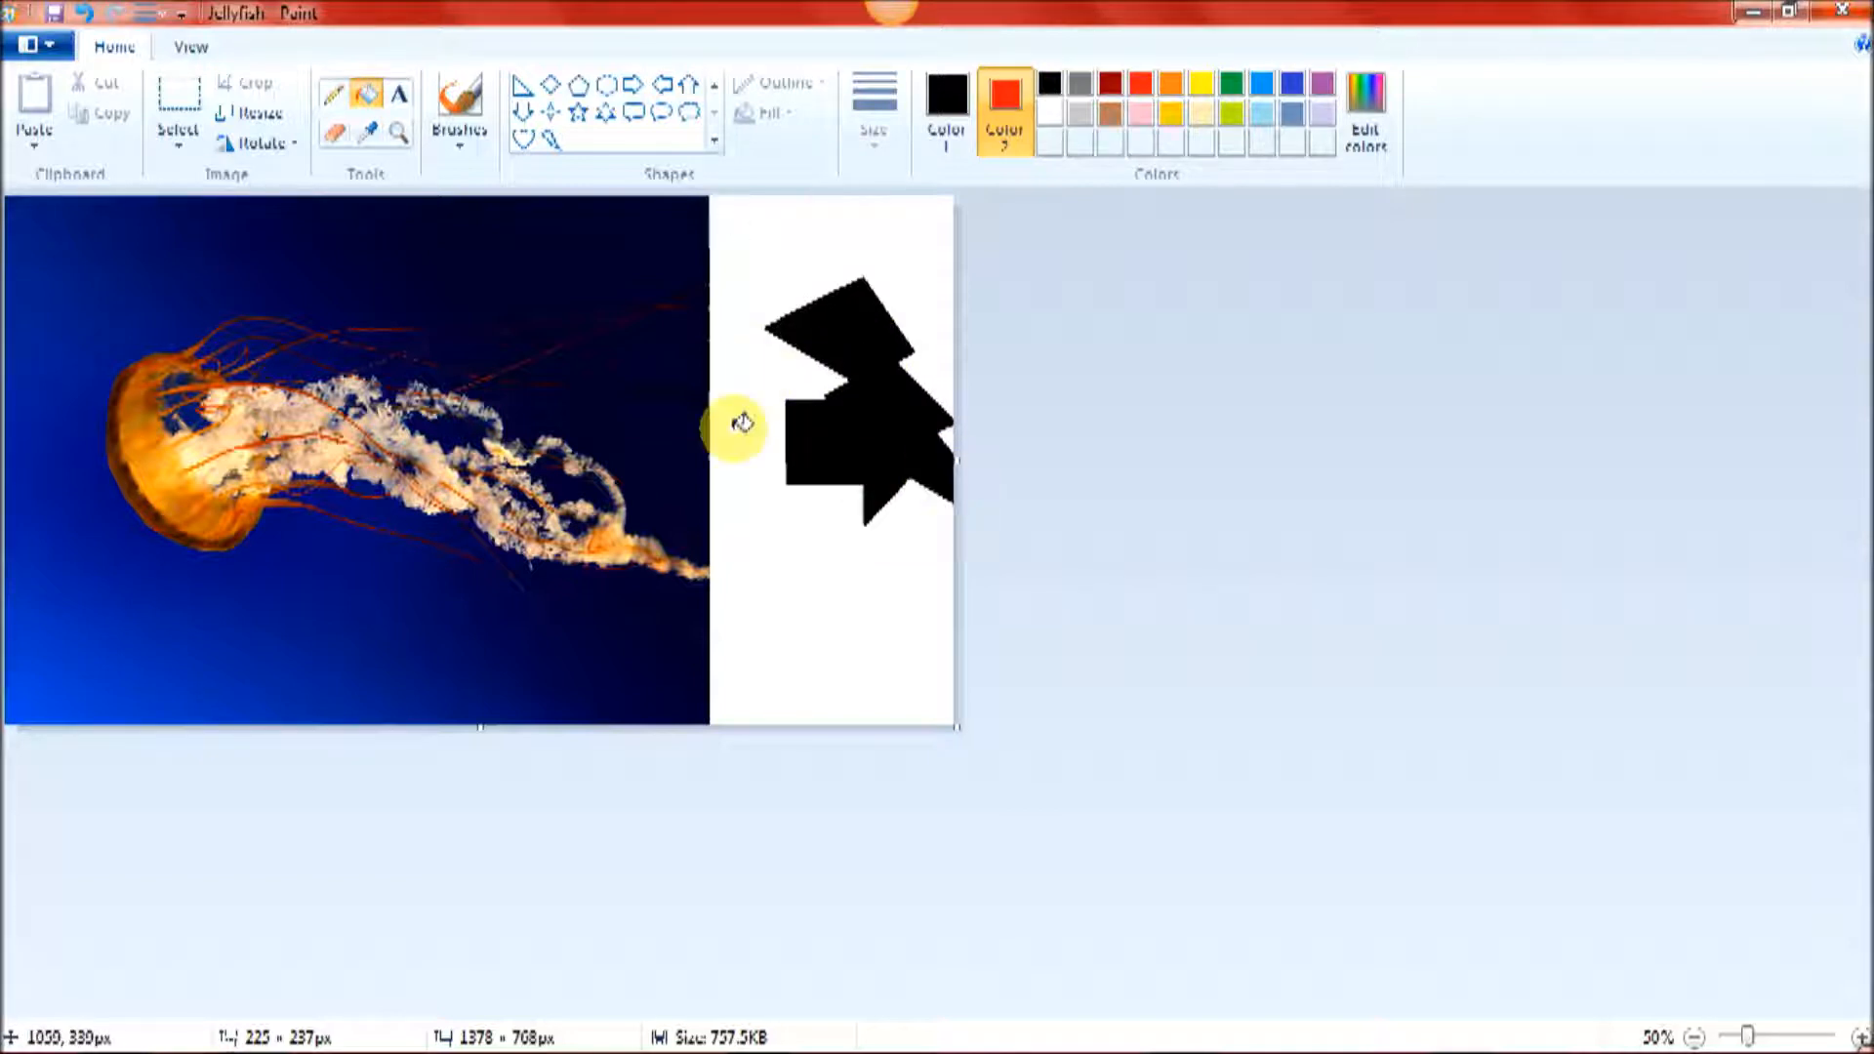
Step: Choose a pencil line thickness and scribble in black over the jellyfish's upper tentacles
left_click(334, 95)
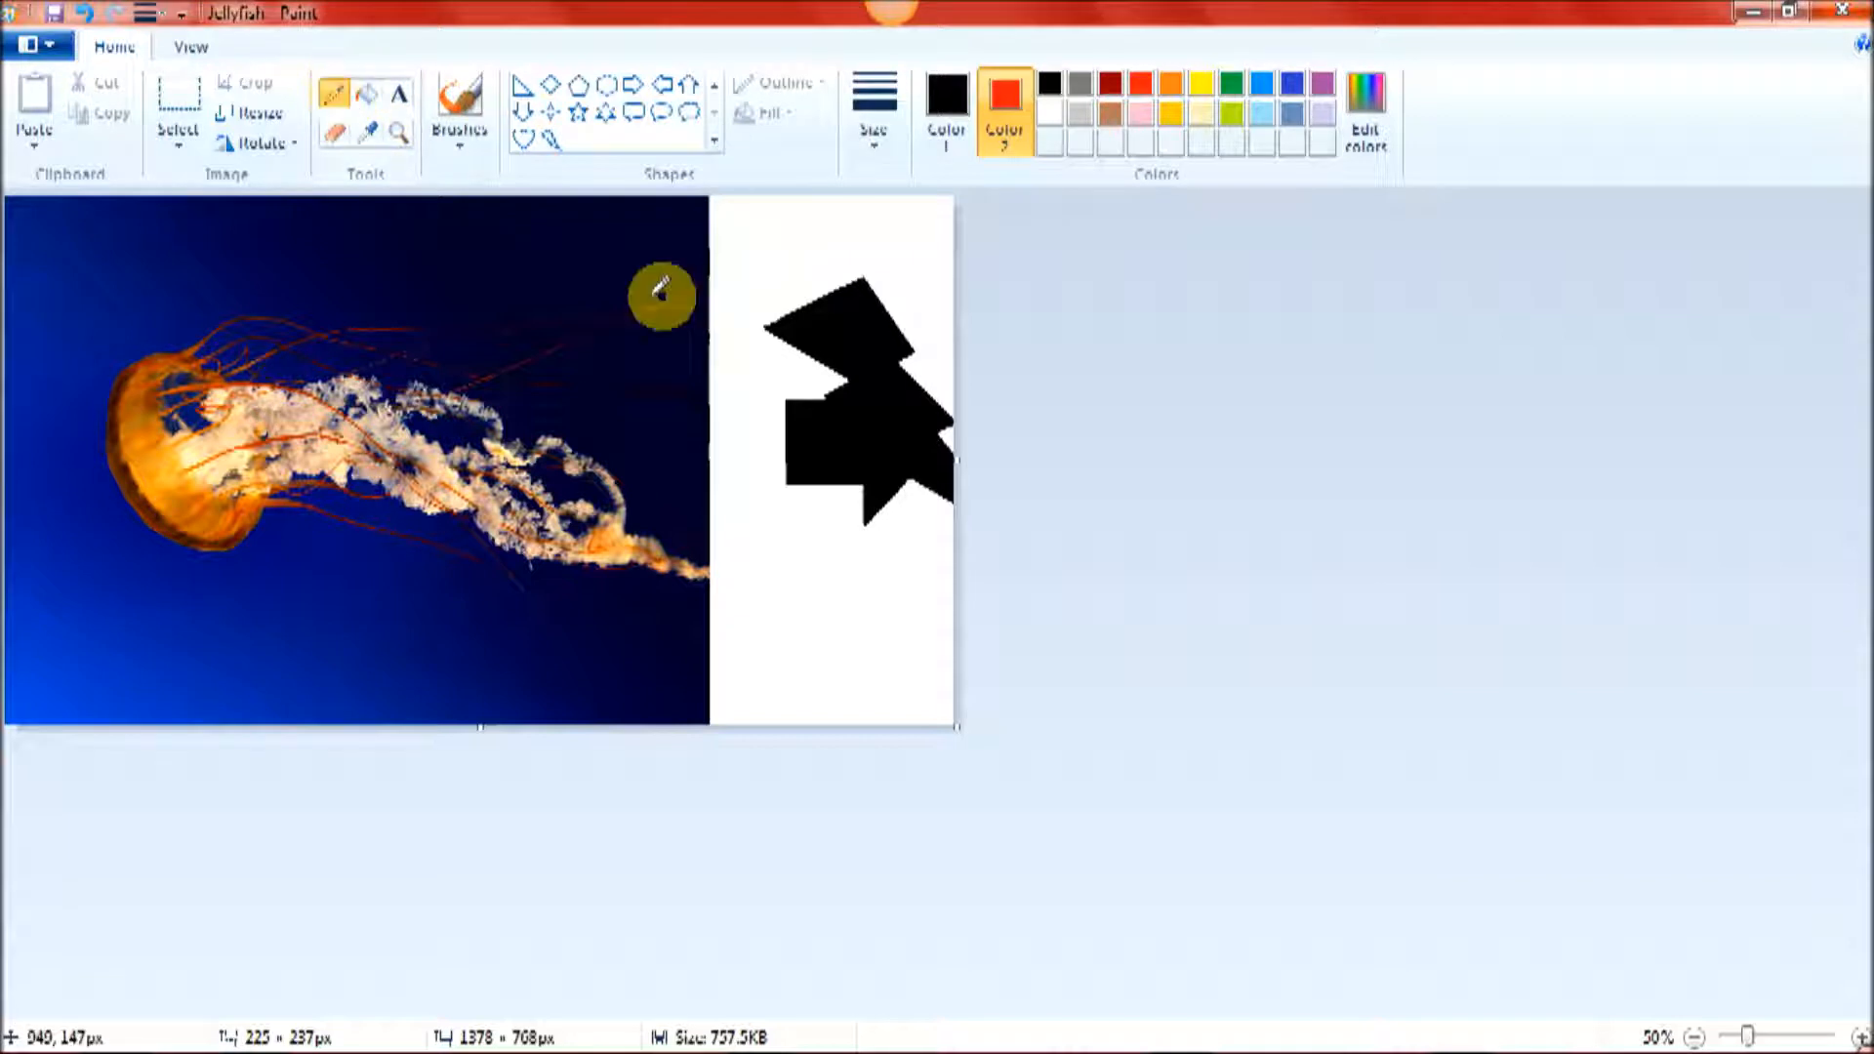
left_click(871, 117)
left_click(891, 284)
left_click_drag(553, 408, 573, 372)
Step: Set Color 1 to red and Color 2 to pink
left_click(943, 105)
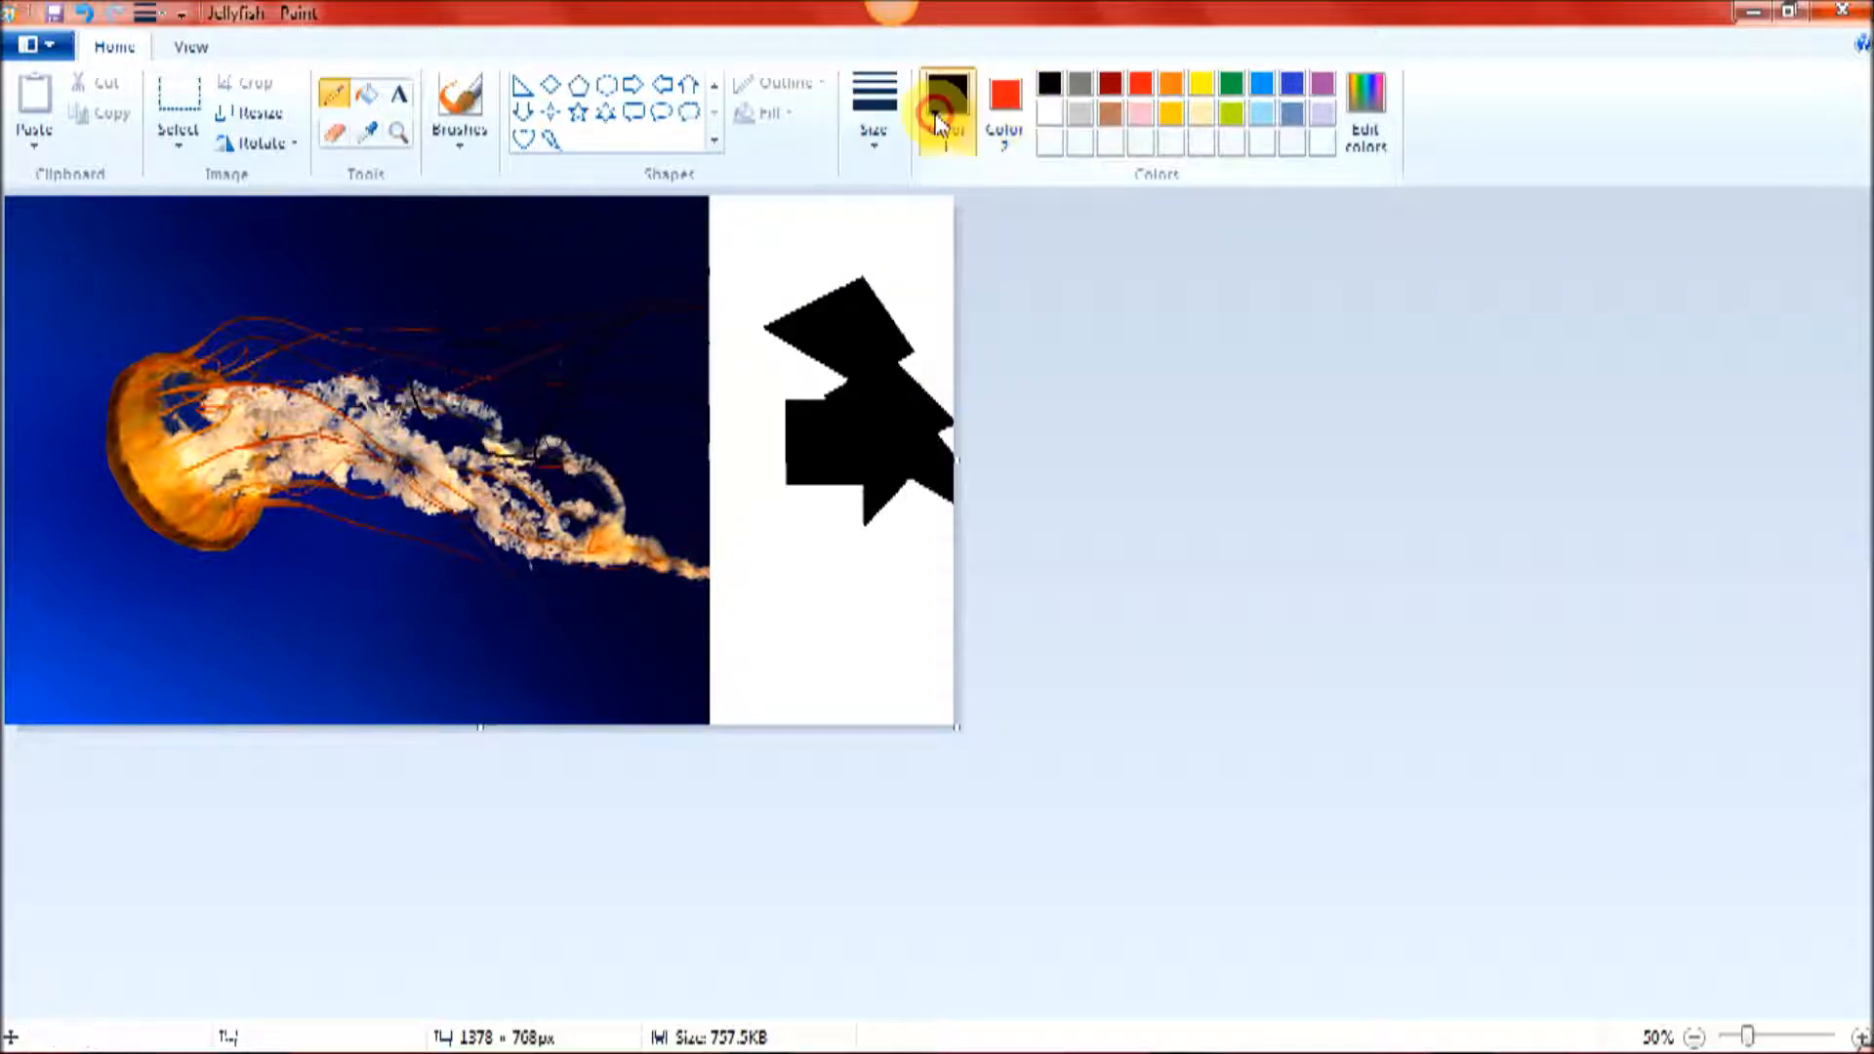
left_click(997, 106)
left_click(1141, 87)
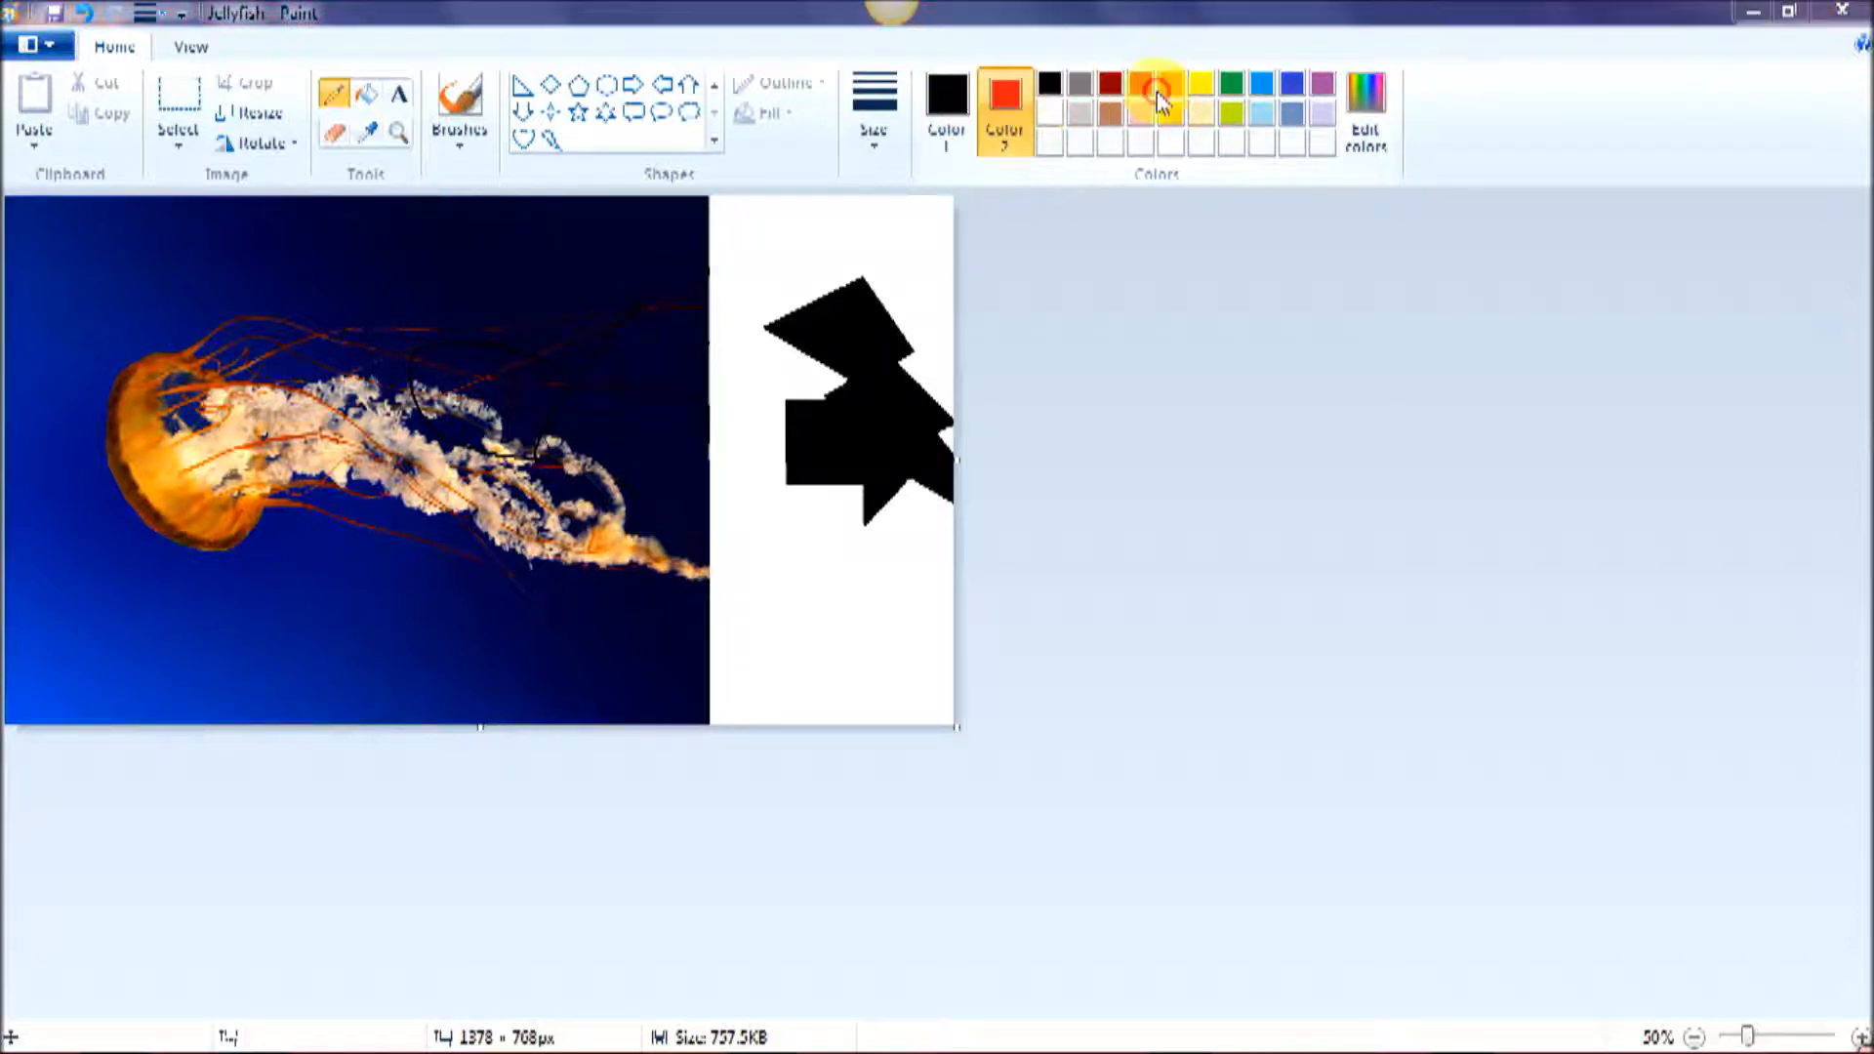
left_click(969, 105)
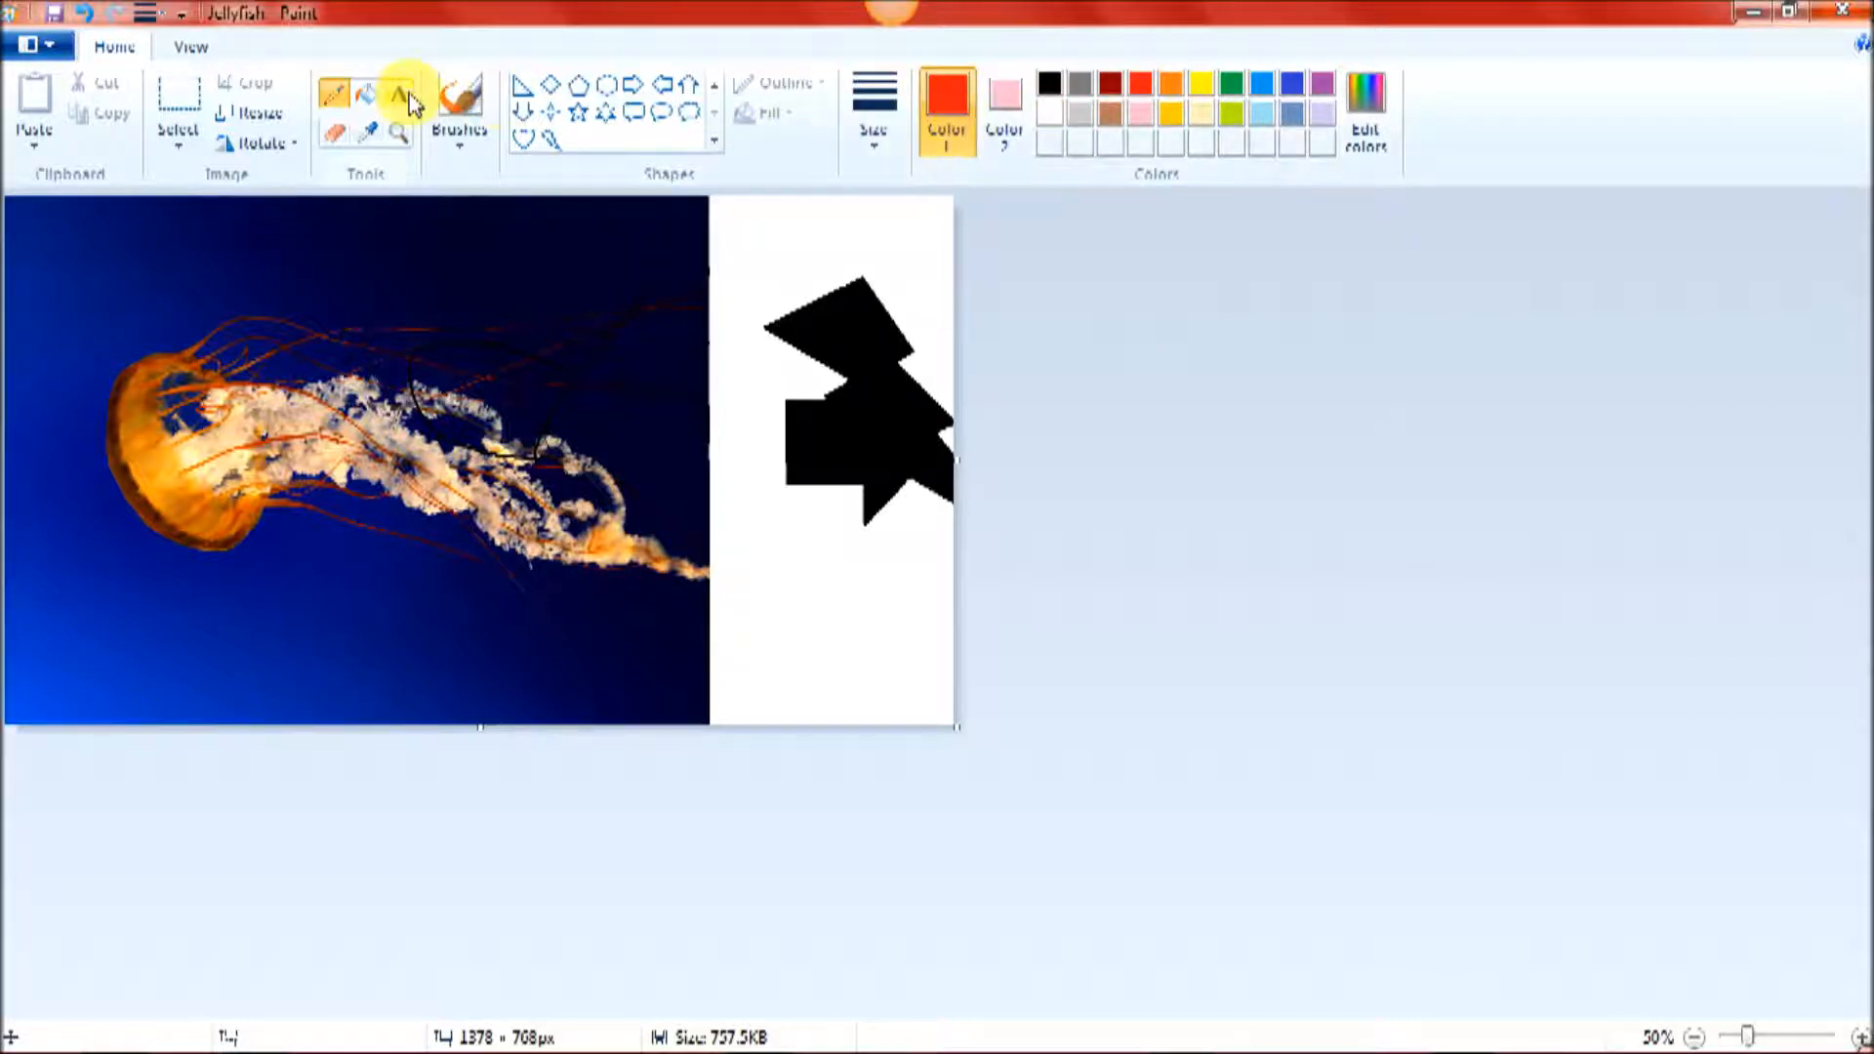
Step: Add the red text "Jellyfish" with strikethrough above the jellyfish, and set Color 2 to light blue
left_click_drag(221, 278, 667, 430)
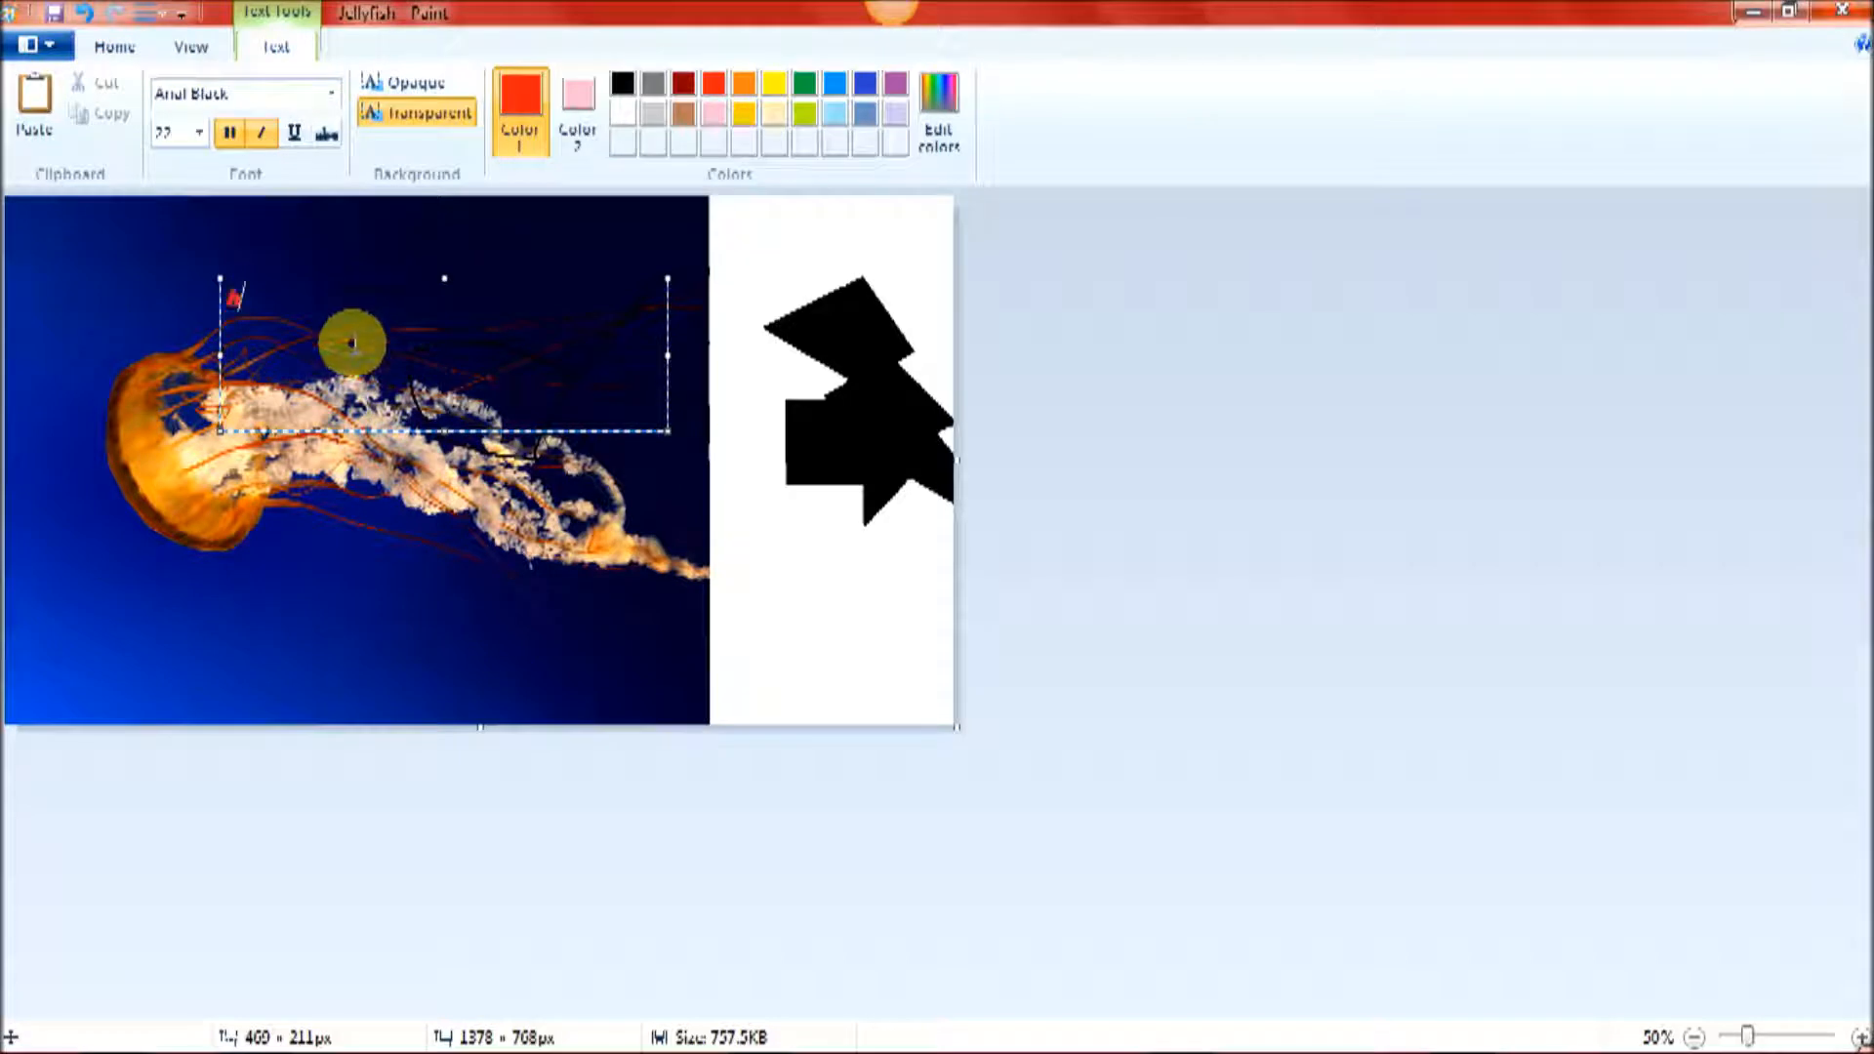
type("hello")
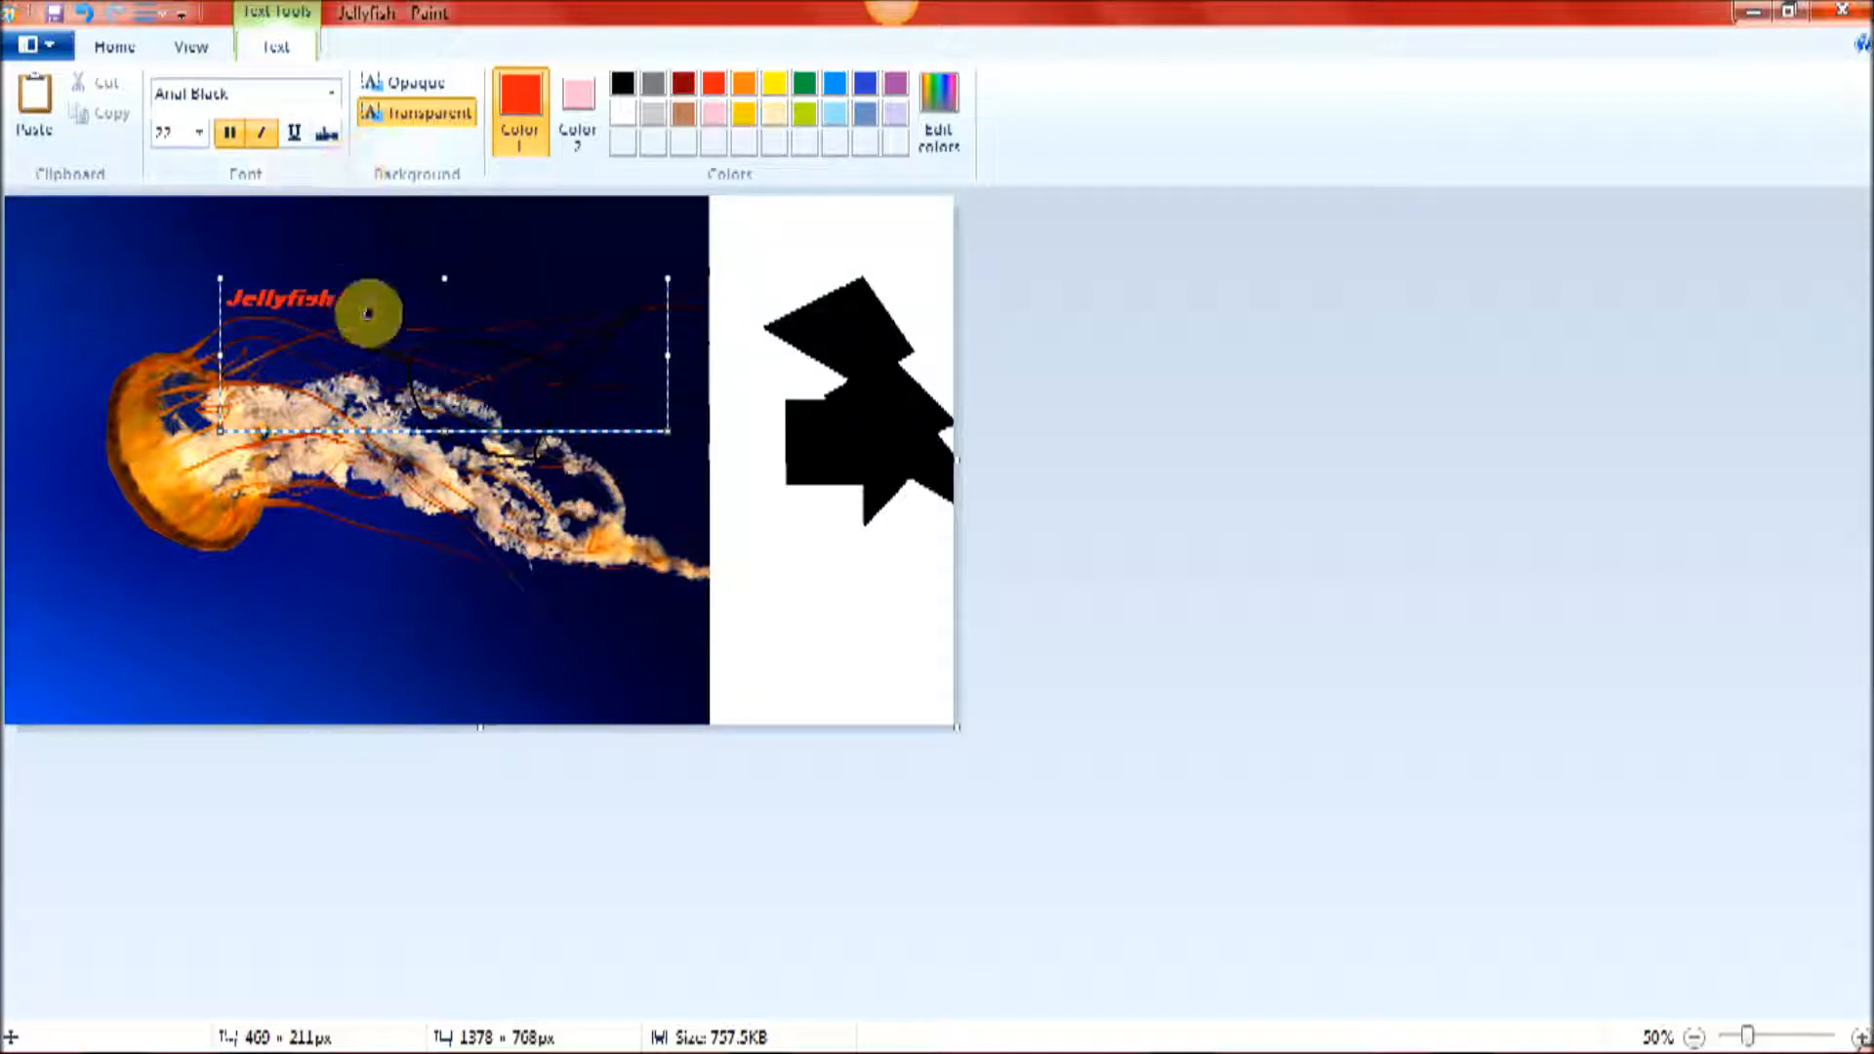
left_click_drag(367, 313, 244, 292)
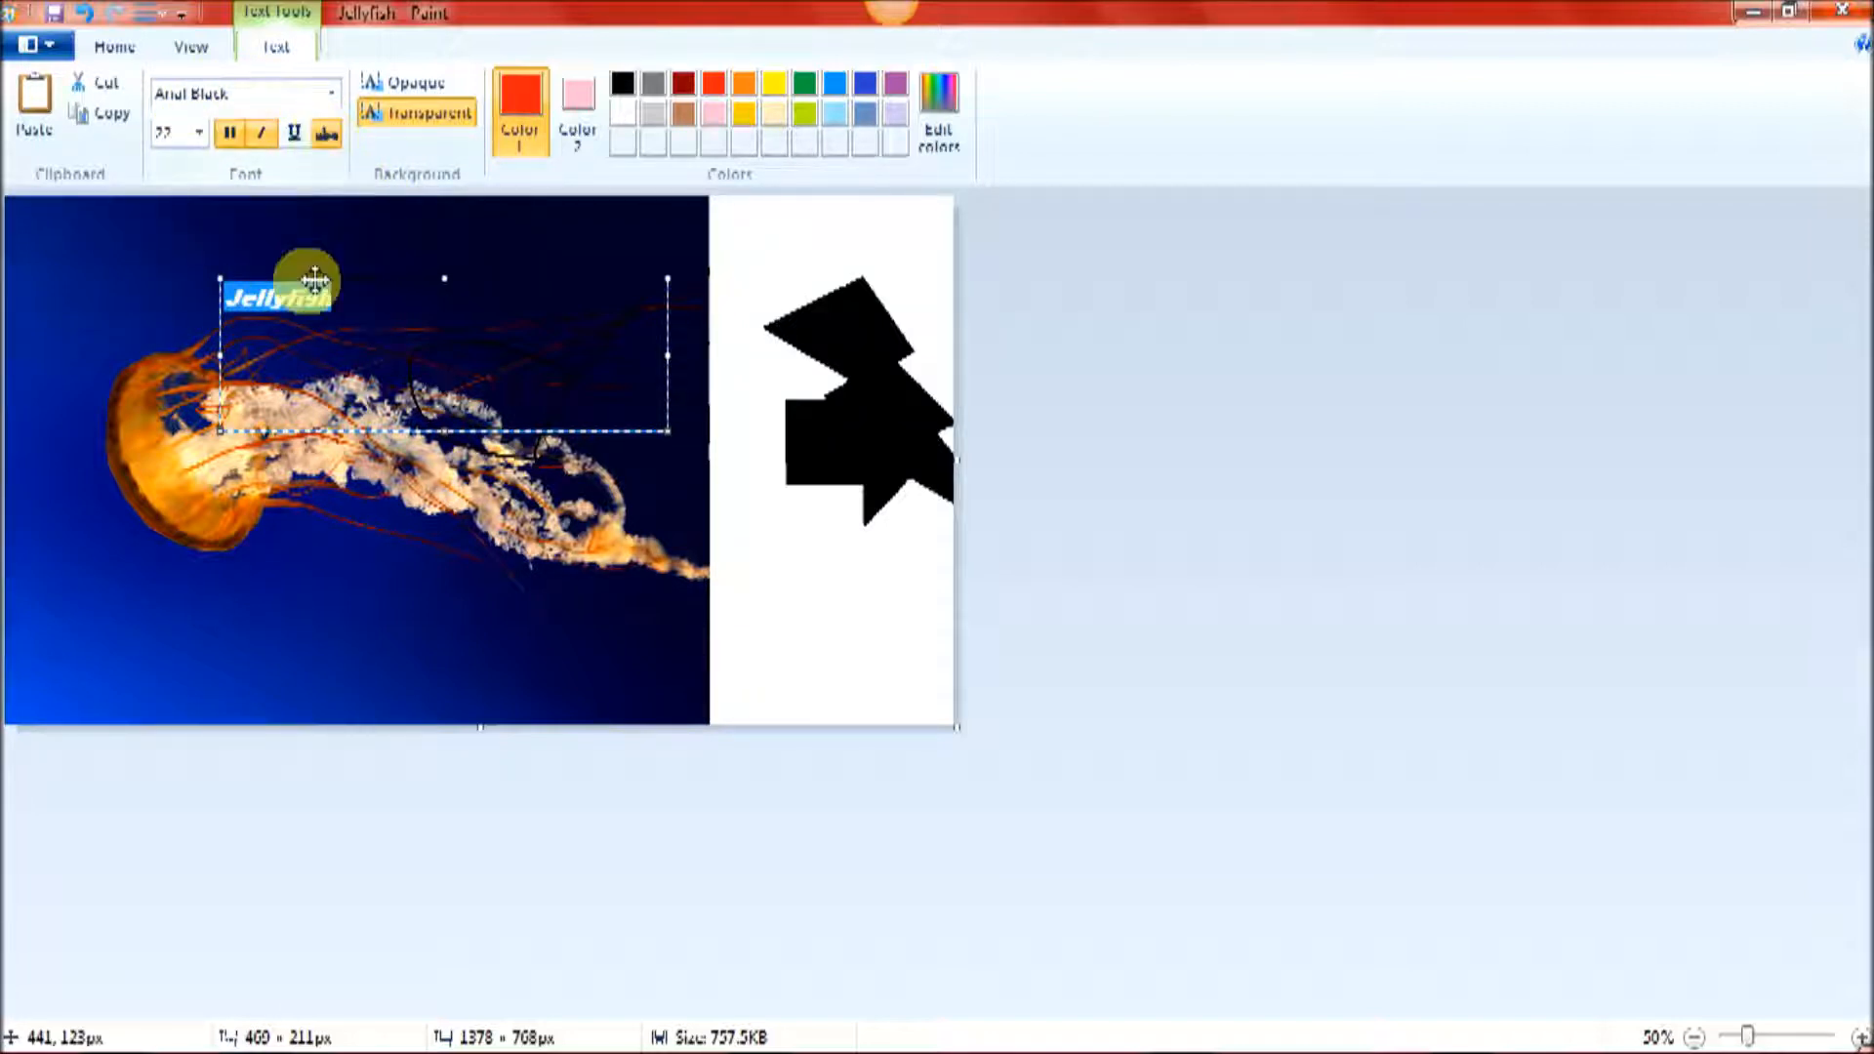
left_click(578, 142)
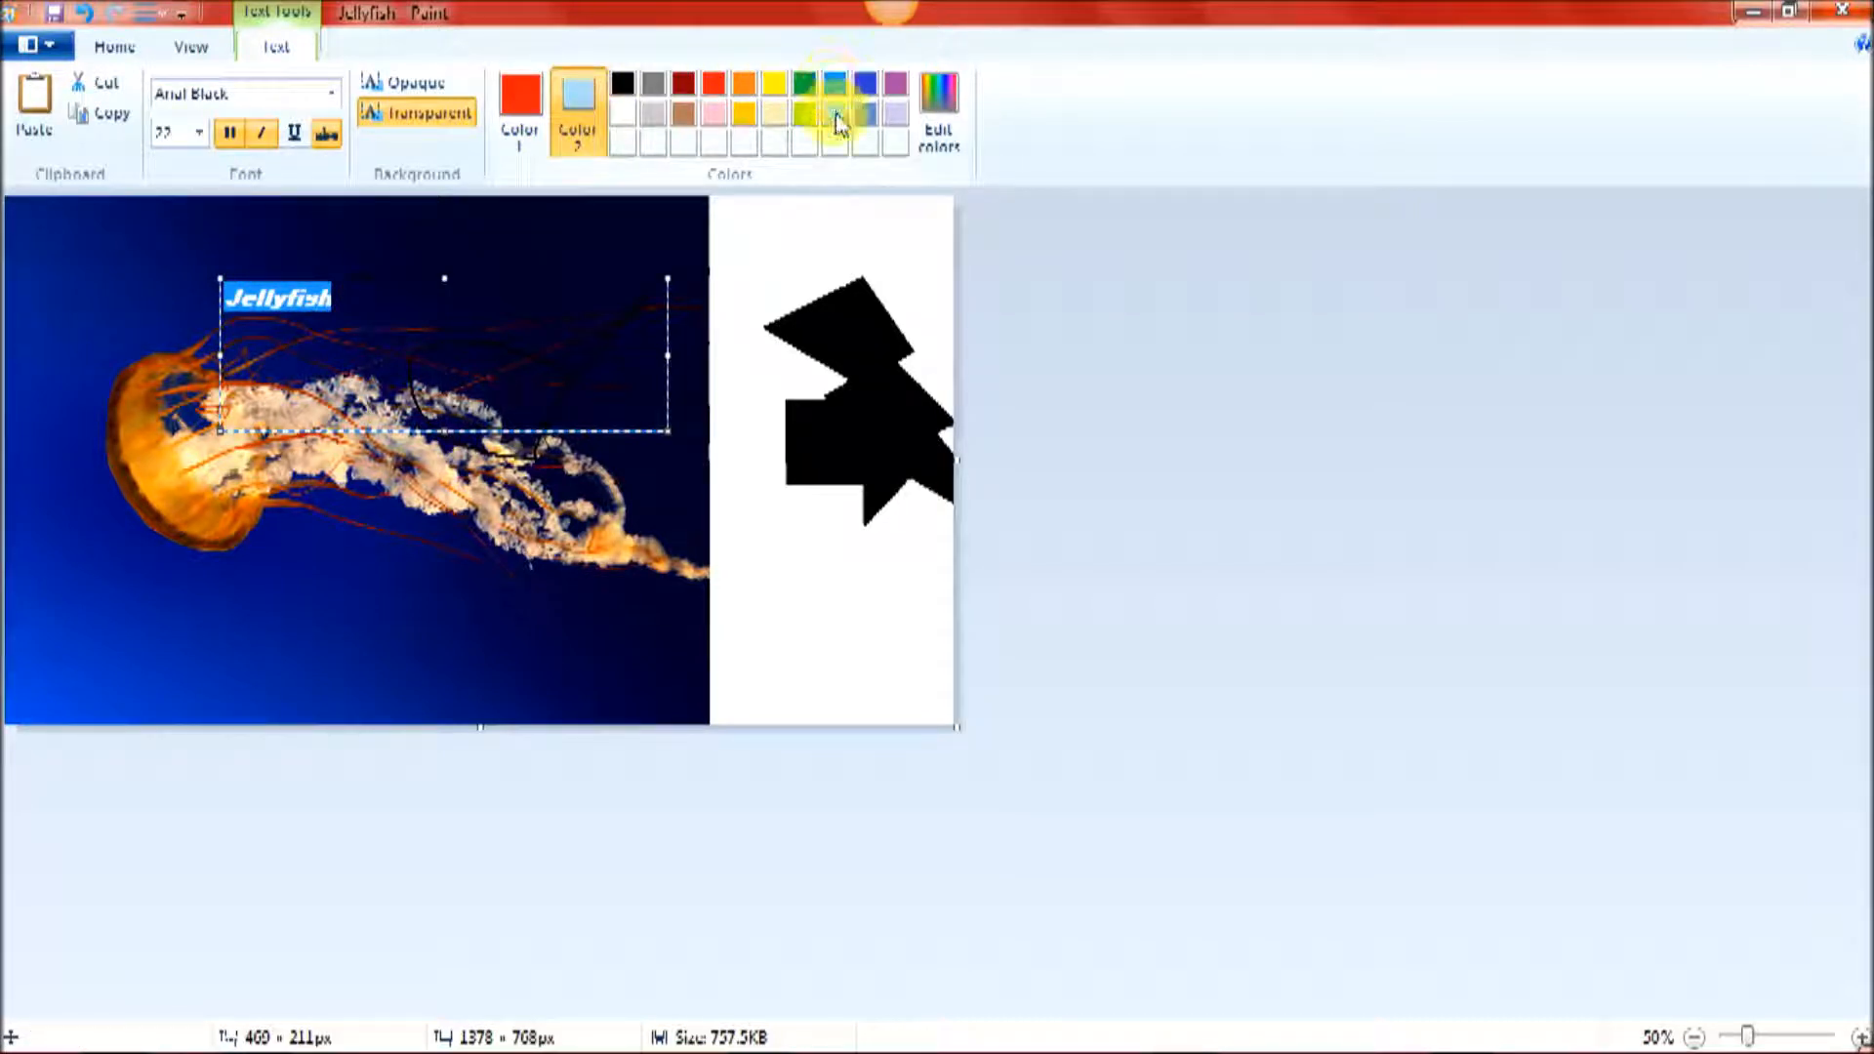
left_click(767, 377)
Step: Try an opaque background on a new text box over the "Jellyfish" caption, and switch it back to transparent
left_click(263, 285)
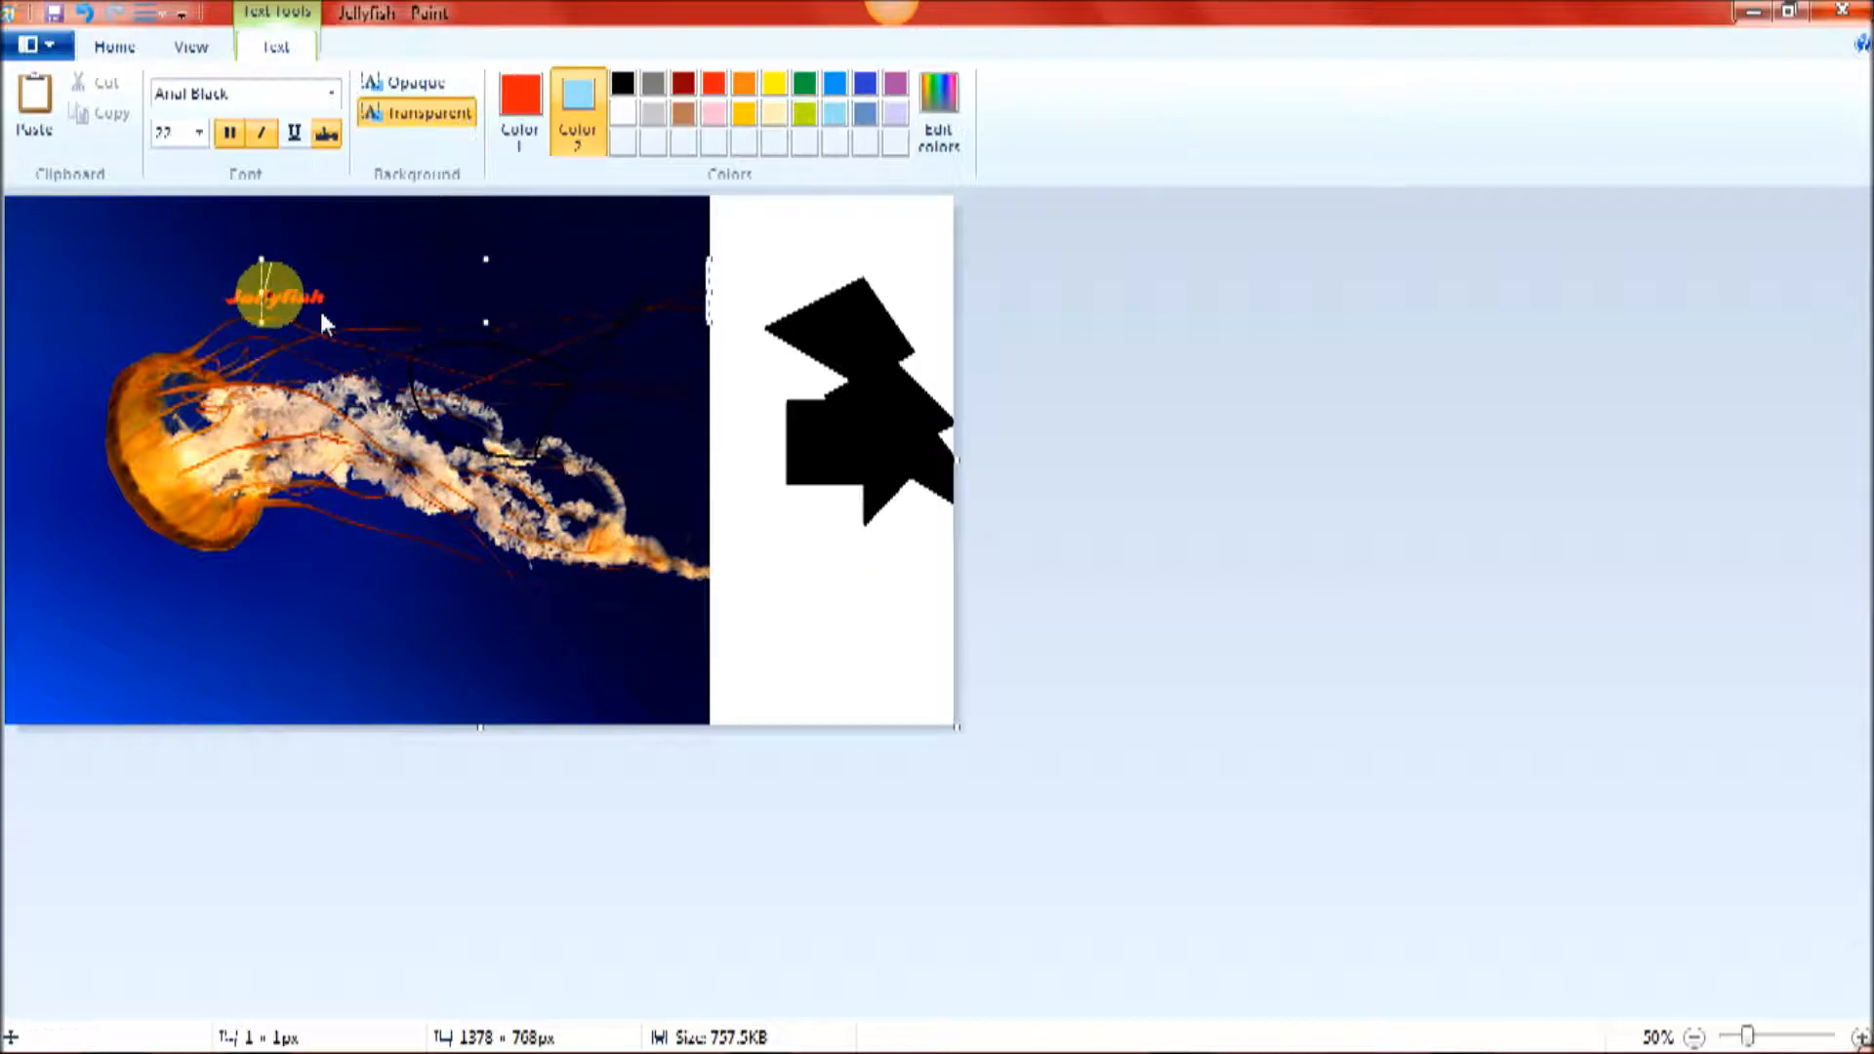
left_click(226, 304)
left_click(260, 300)
left_click(244, 304)
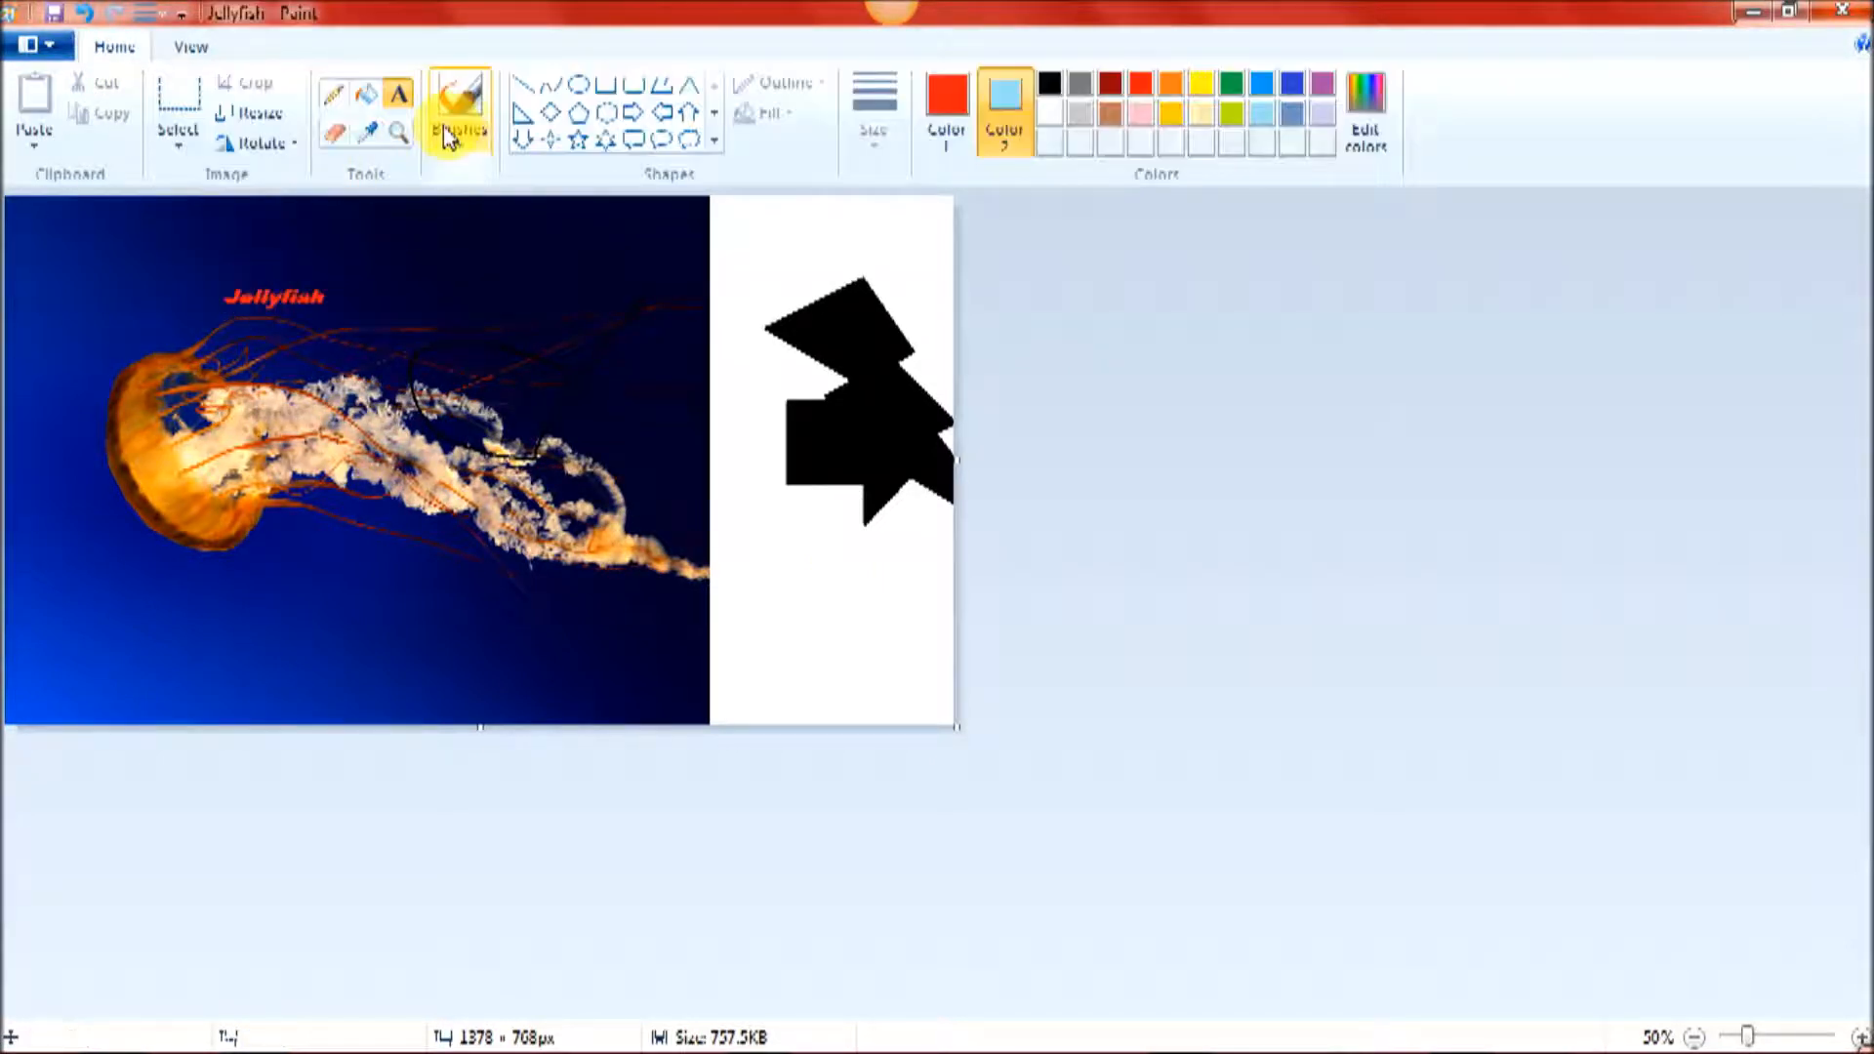
left_click(270, 273)
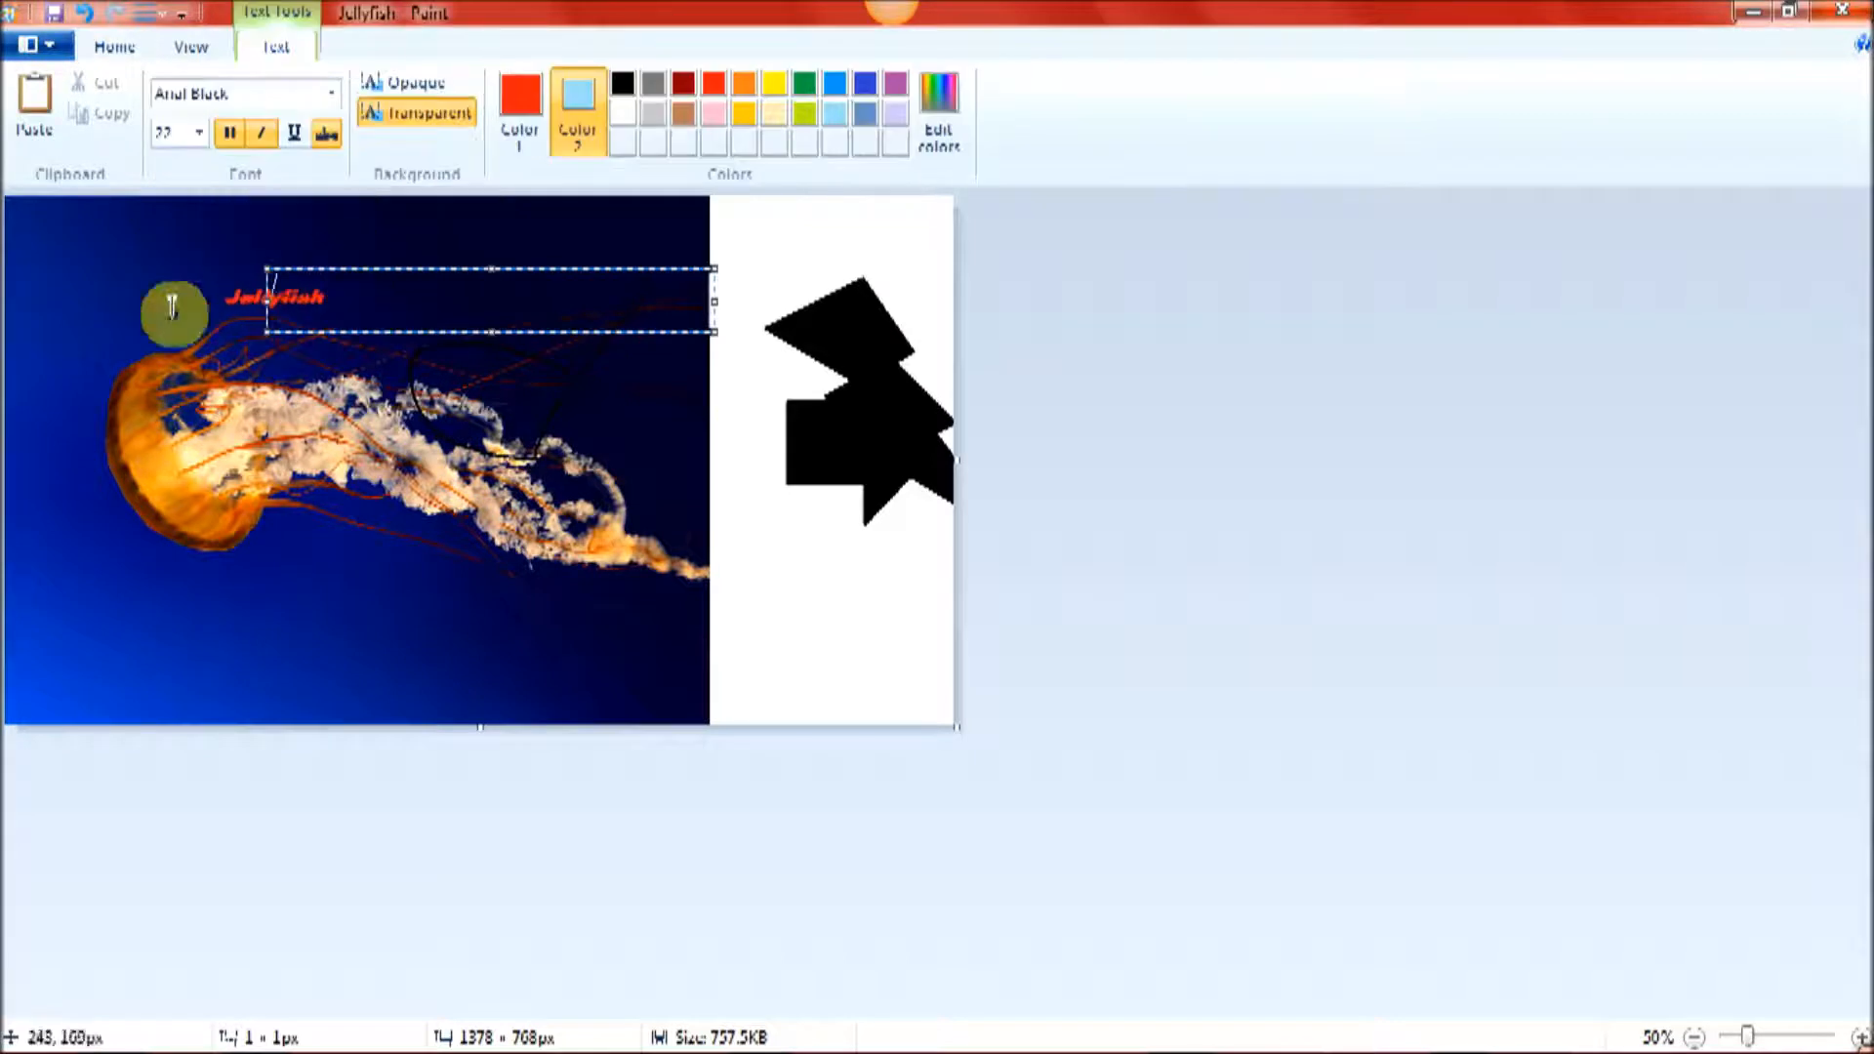
left_click(395, 84)
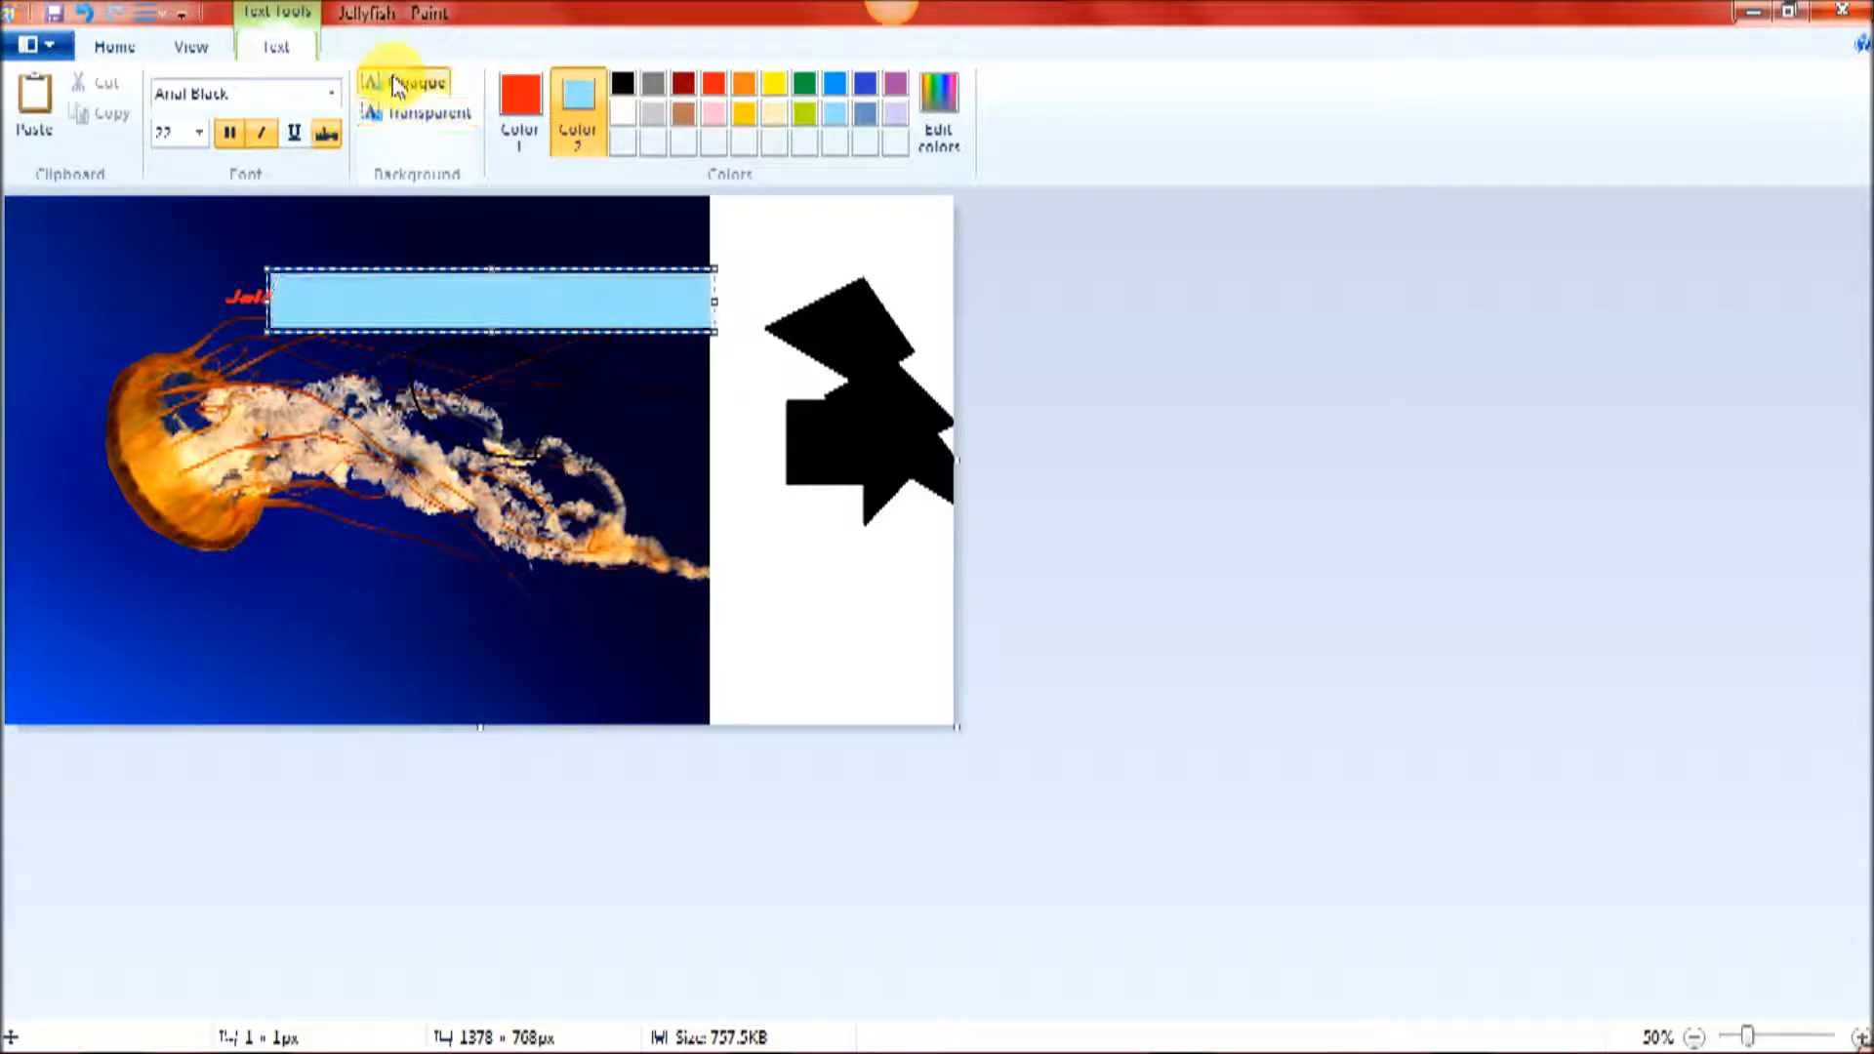
left_click(395, 113)
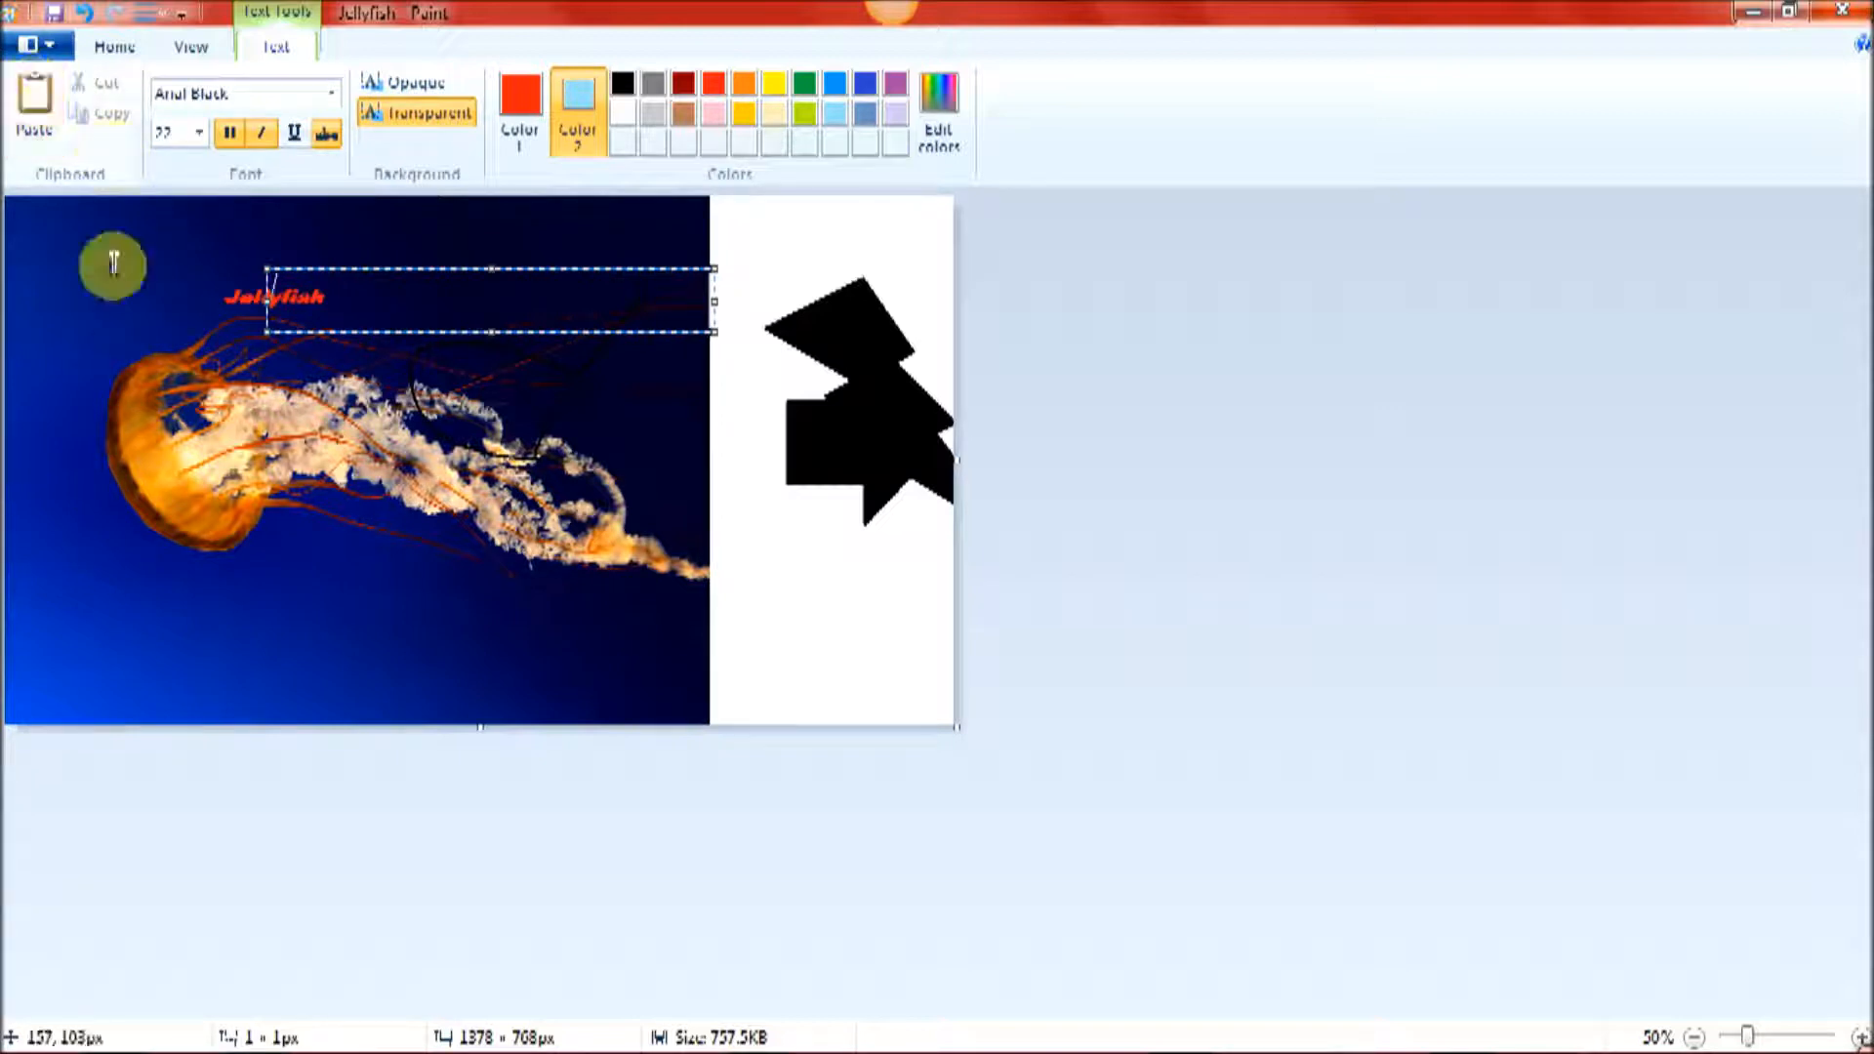
Step: Set Color 2 to a custom dark green with hue 74, saturation 117 and luminosity 75, and leave text editing
left_click(939, 109)
left_click(1085, 516)
left_click(1021, 480)
left_click(1233, 408)
left_click_drag(1235, 410, 1232, 522)
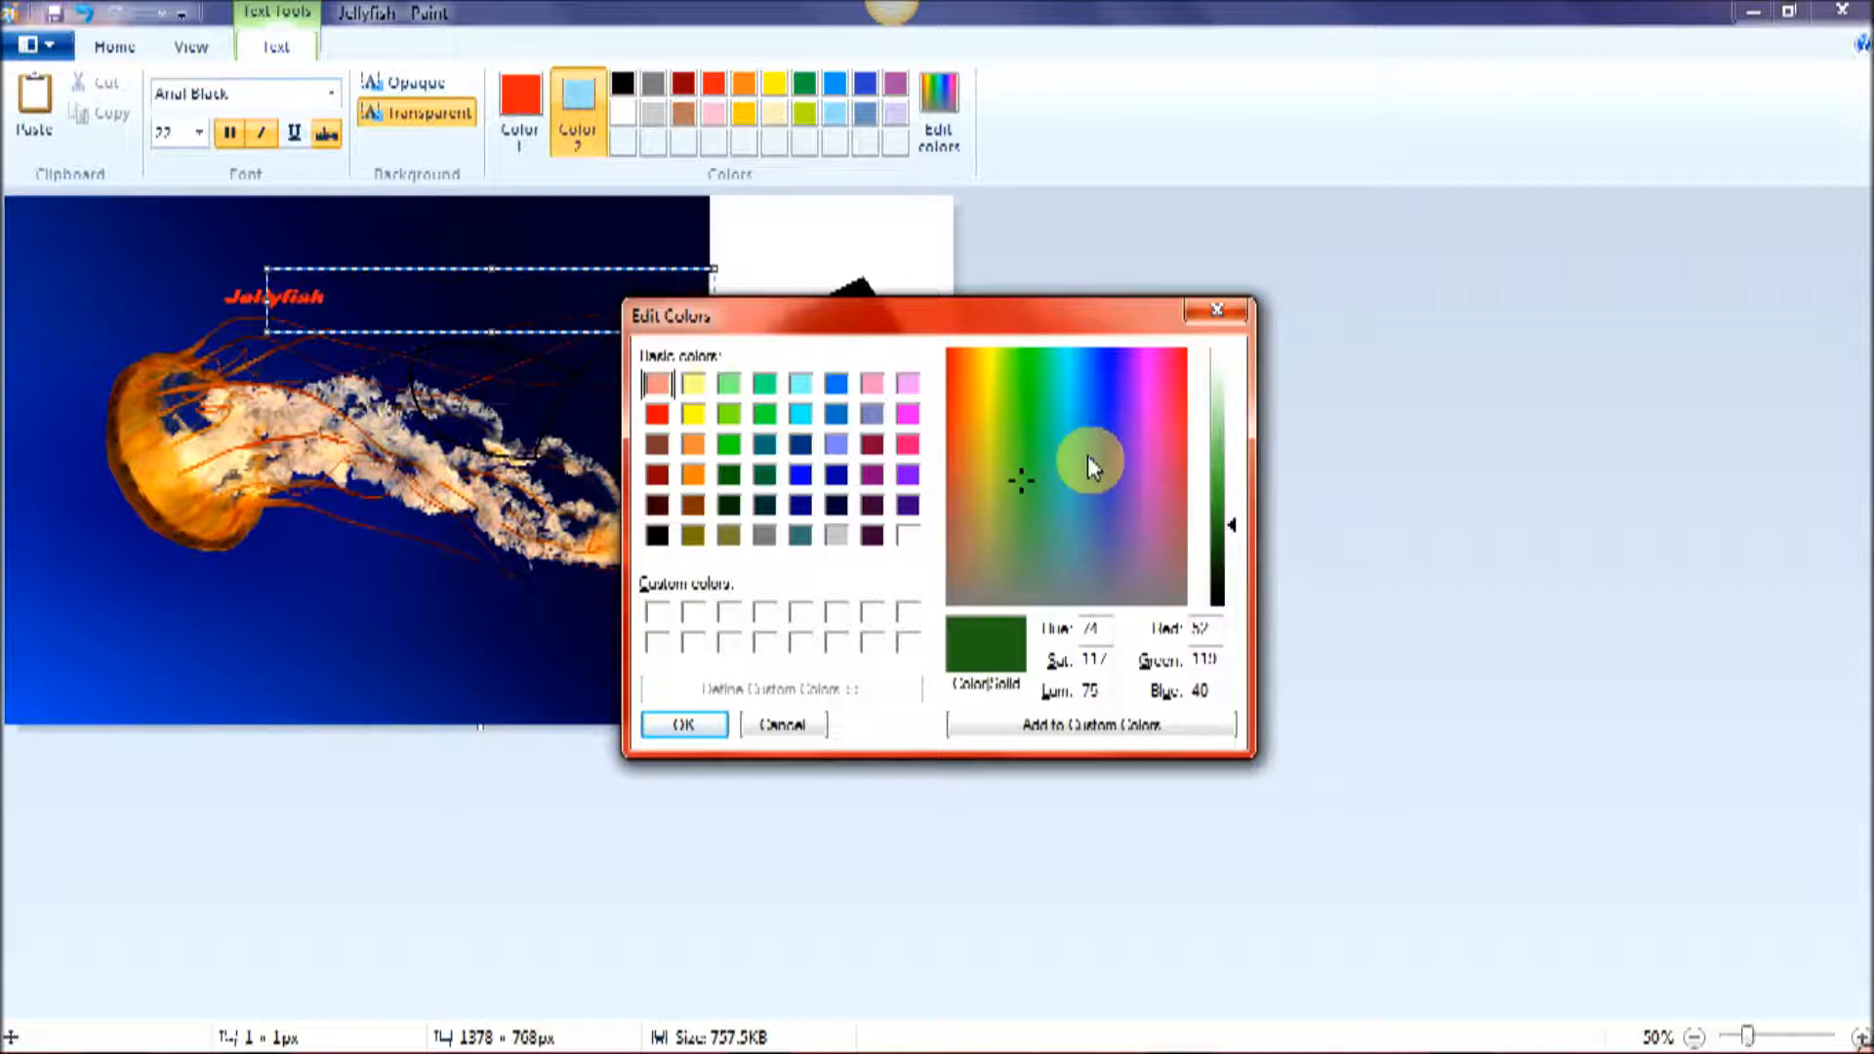
left_click(684, 724)
left_click(115, 46)
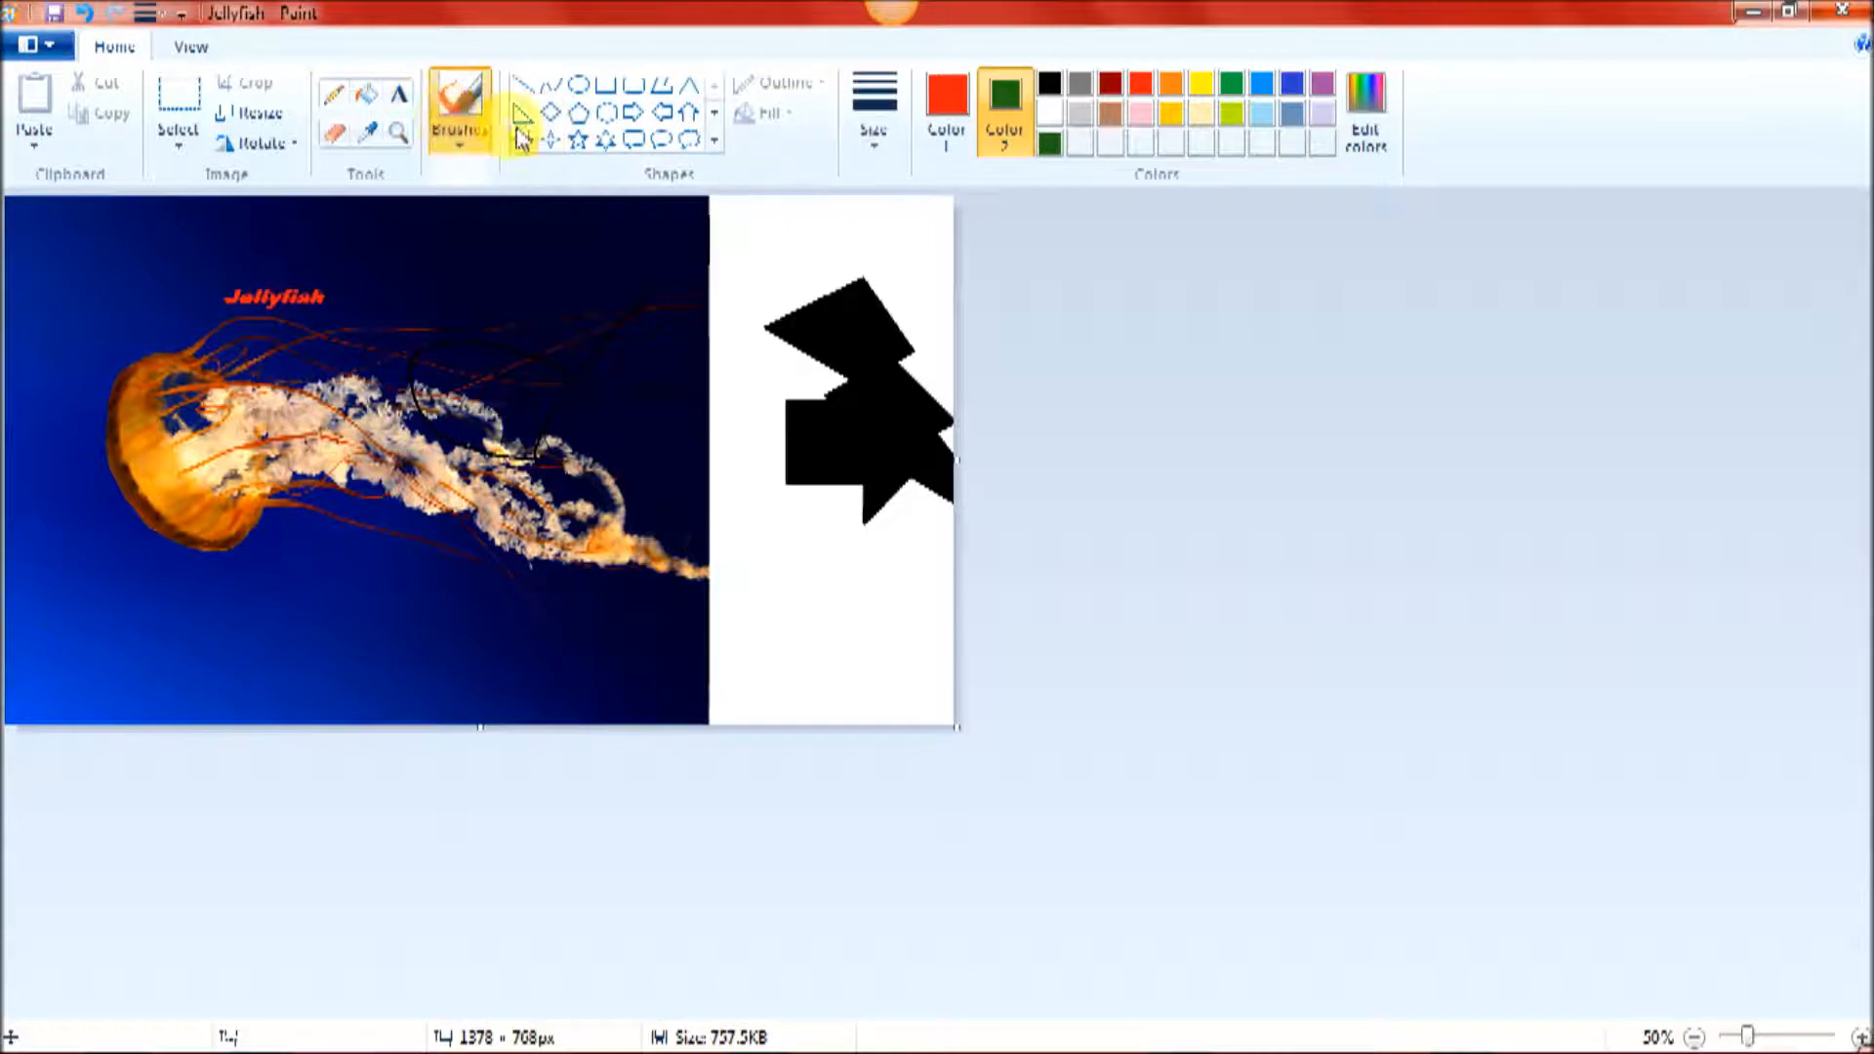
Step: Paint a curved red stroke over the tentacles with Calligraphy brush 1 and a thinner red stroke above them with the basic Brush
left_click(459, 137)
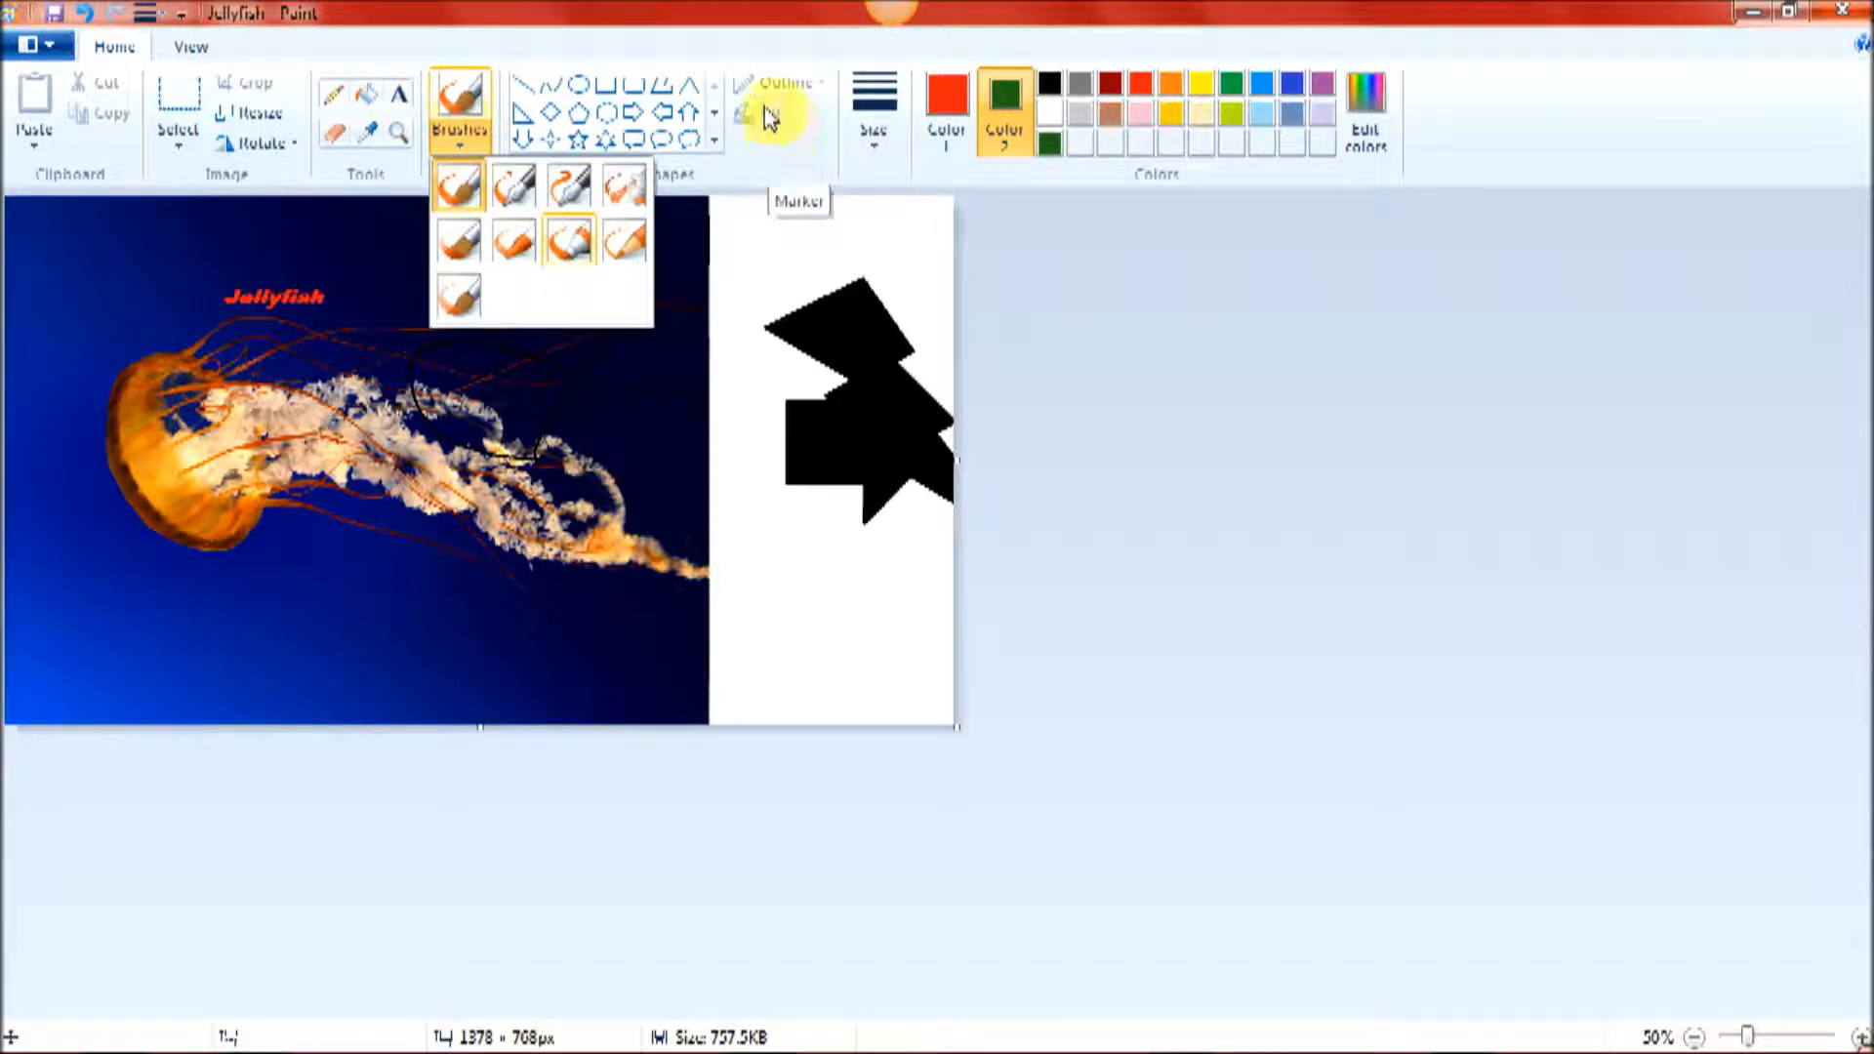
left_click(520, 189)
left_click_drag(442, 301, 439, 508)
left_click(468, 138)
left_click(460, 192)
left_click_drag(393, 215, 570, 277)
Step: Spray red dots over and below the jellyfish with the Airbrush
left_click(474, 135)
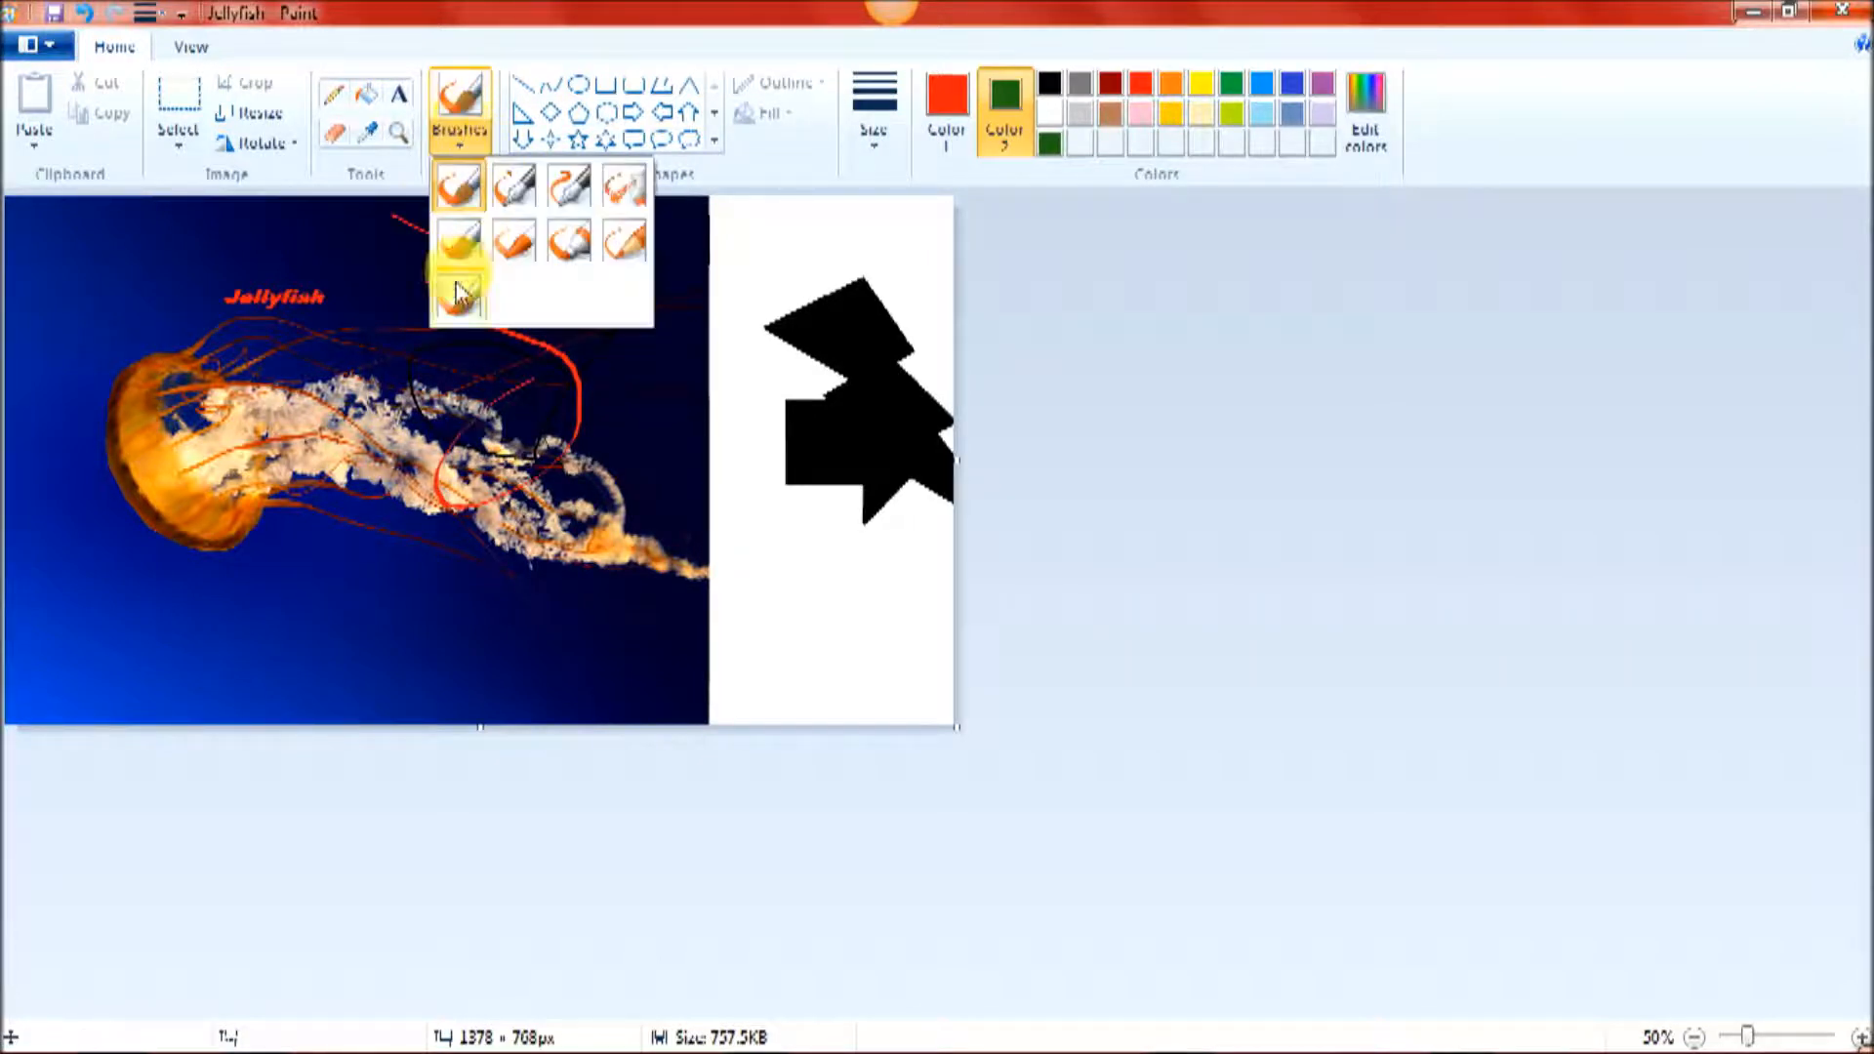
left_click(622, 189)
mouse_move(297, 632)
left_mouse_down()
mouse_move(395, 663)
mouse_move(273, 636)
mouse_move(300, 553)
mouse_move(136, 565)
mouse_move(108, 510)
mouse_move(355, 452)
mouse_move(430, 628)
mouse_move(449, 613)
left_mouse_up()
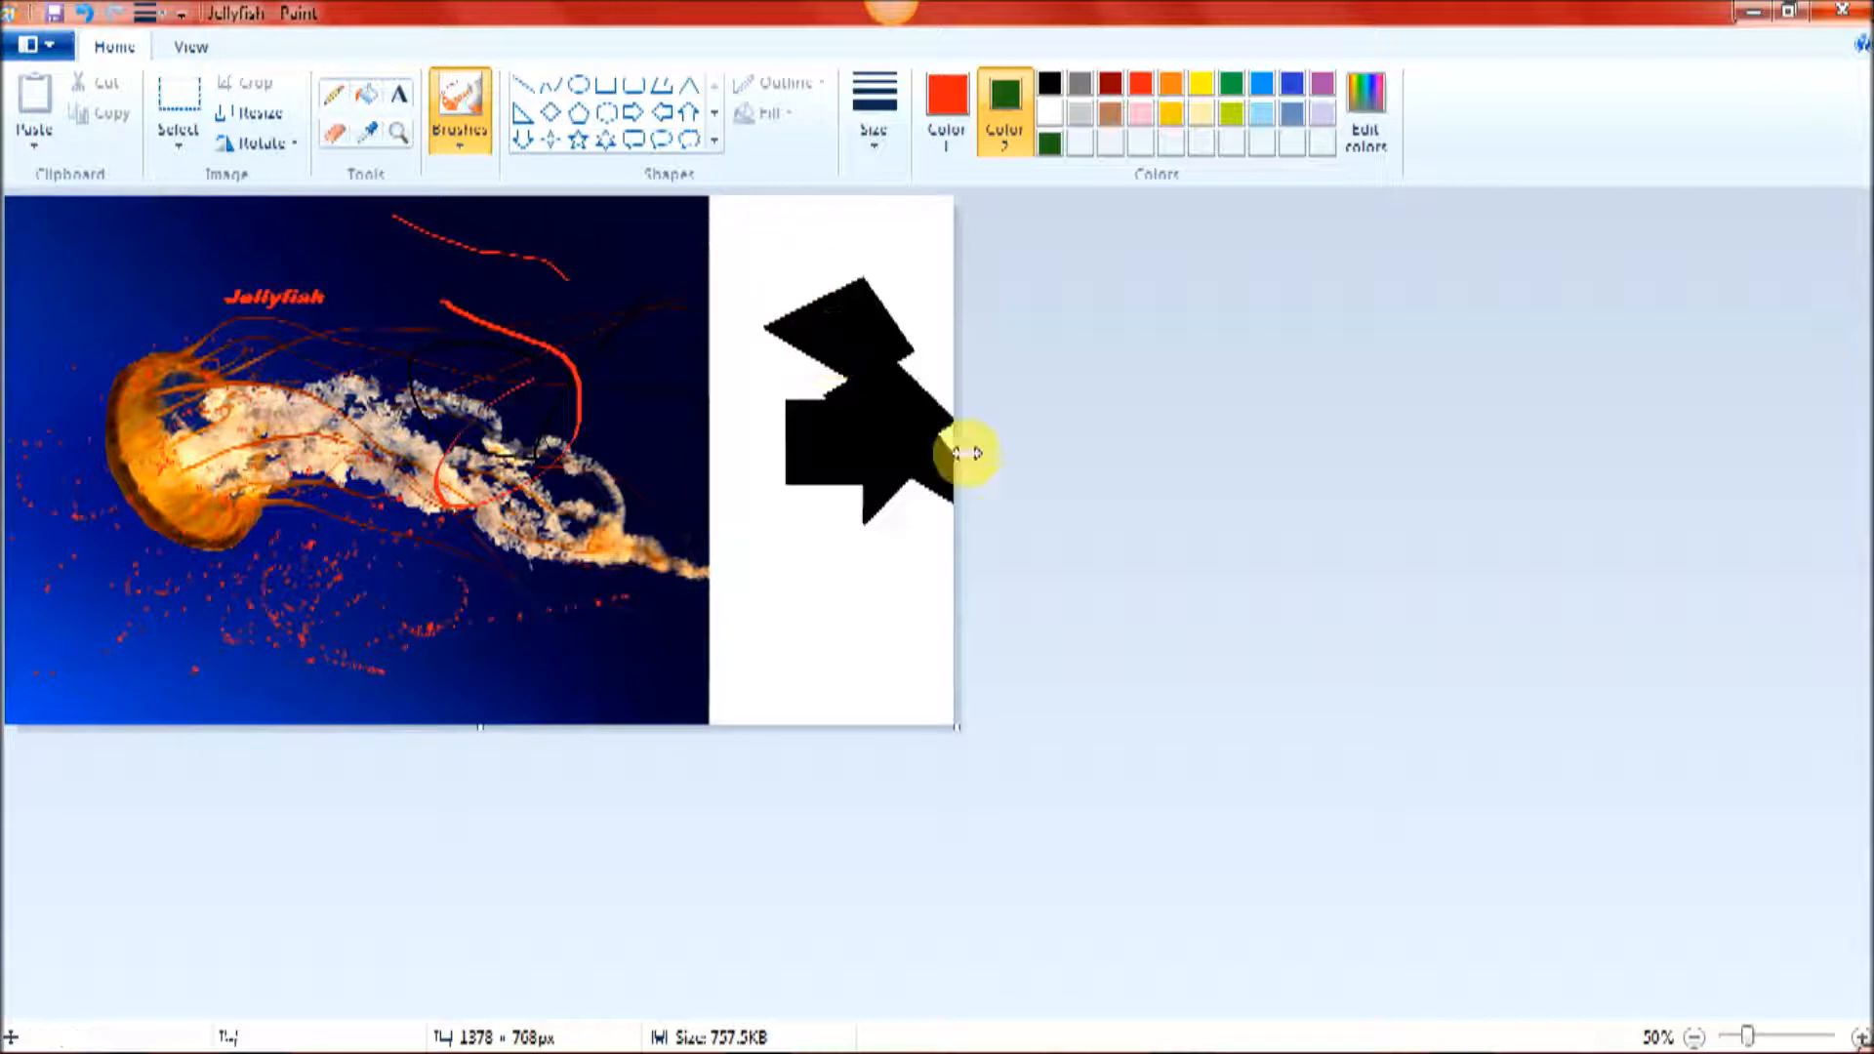
Step: Narrow the canvas to 1022 × 768 px, cutting off the white strip with the black shapes beside the photo
left_click_drag(965, 453, 709, 459)
left_click(485, 113)
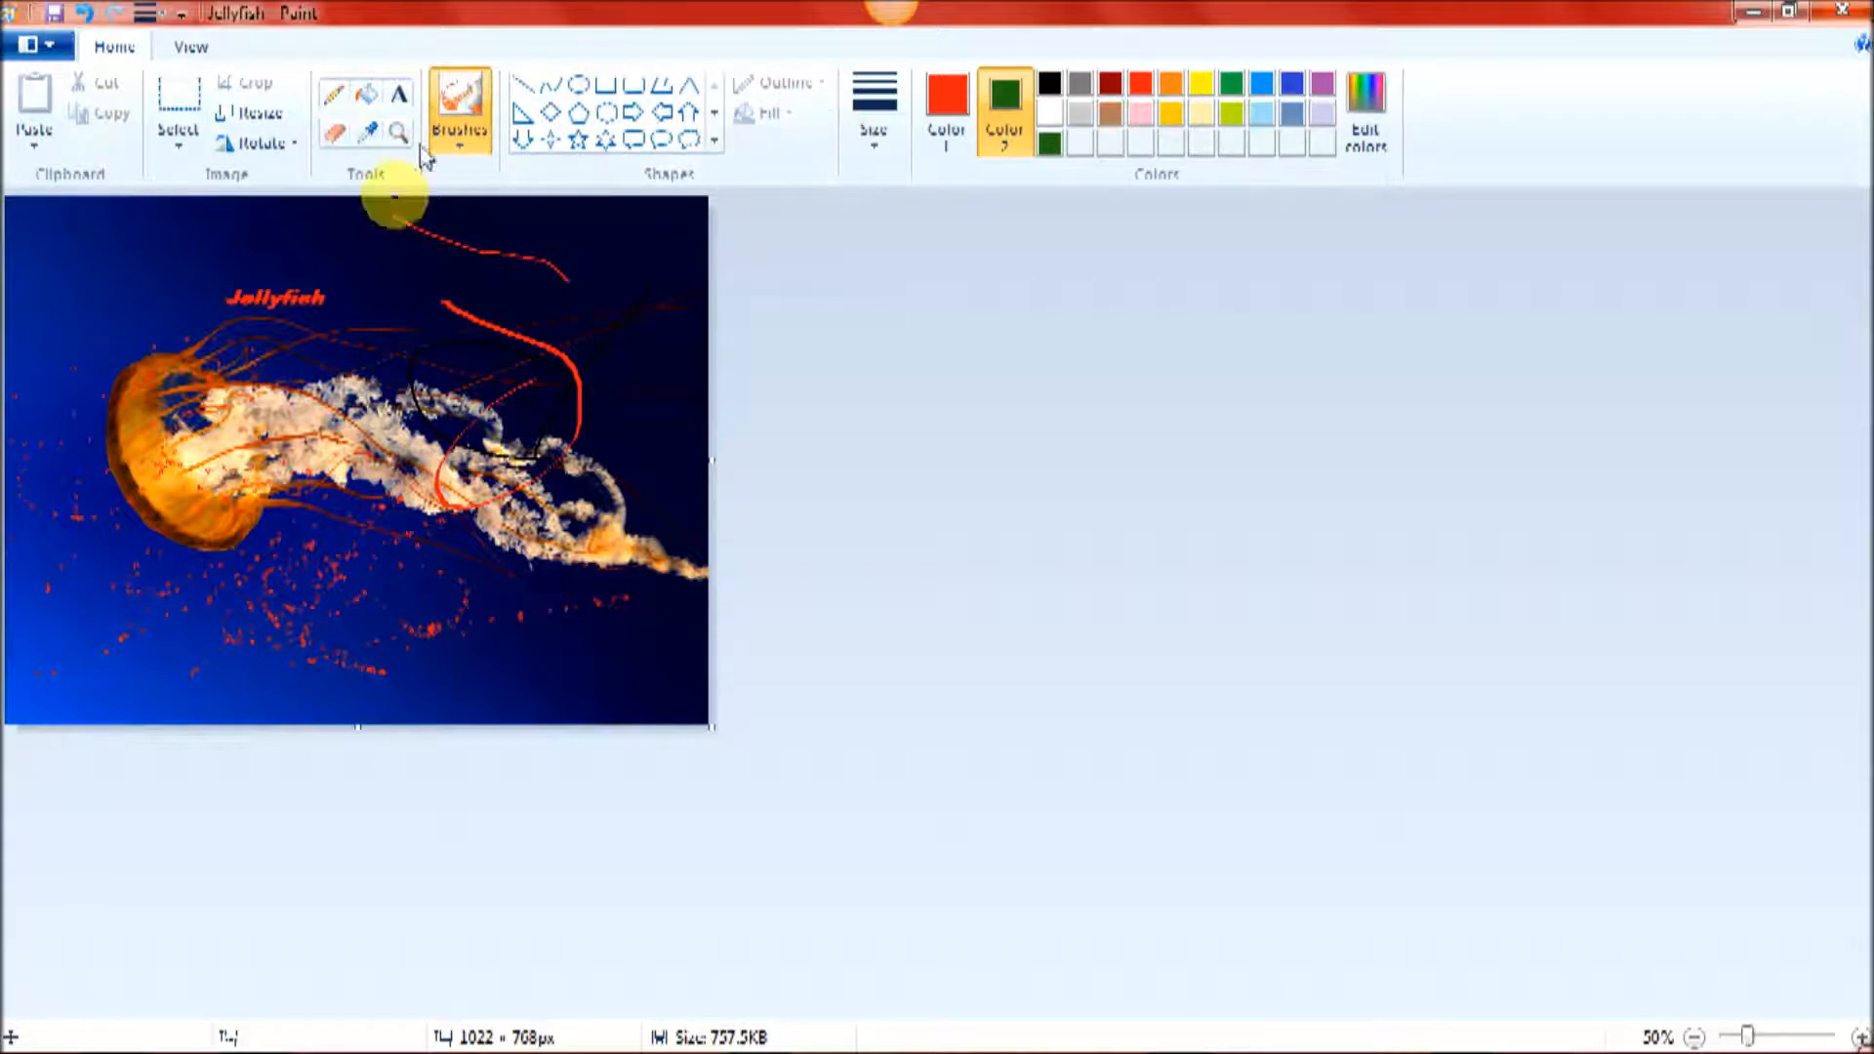
Step: Zoom the picture in and out, view it at 100%, and return to 50%
left_click(191, 48)
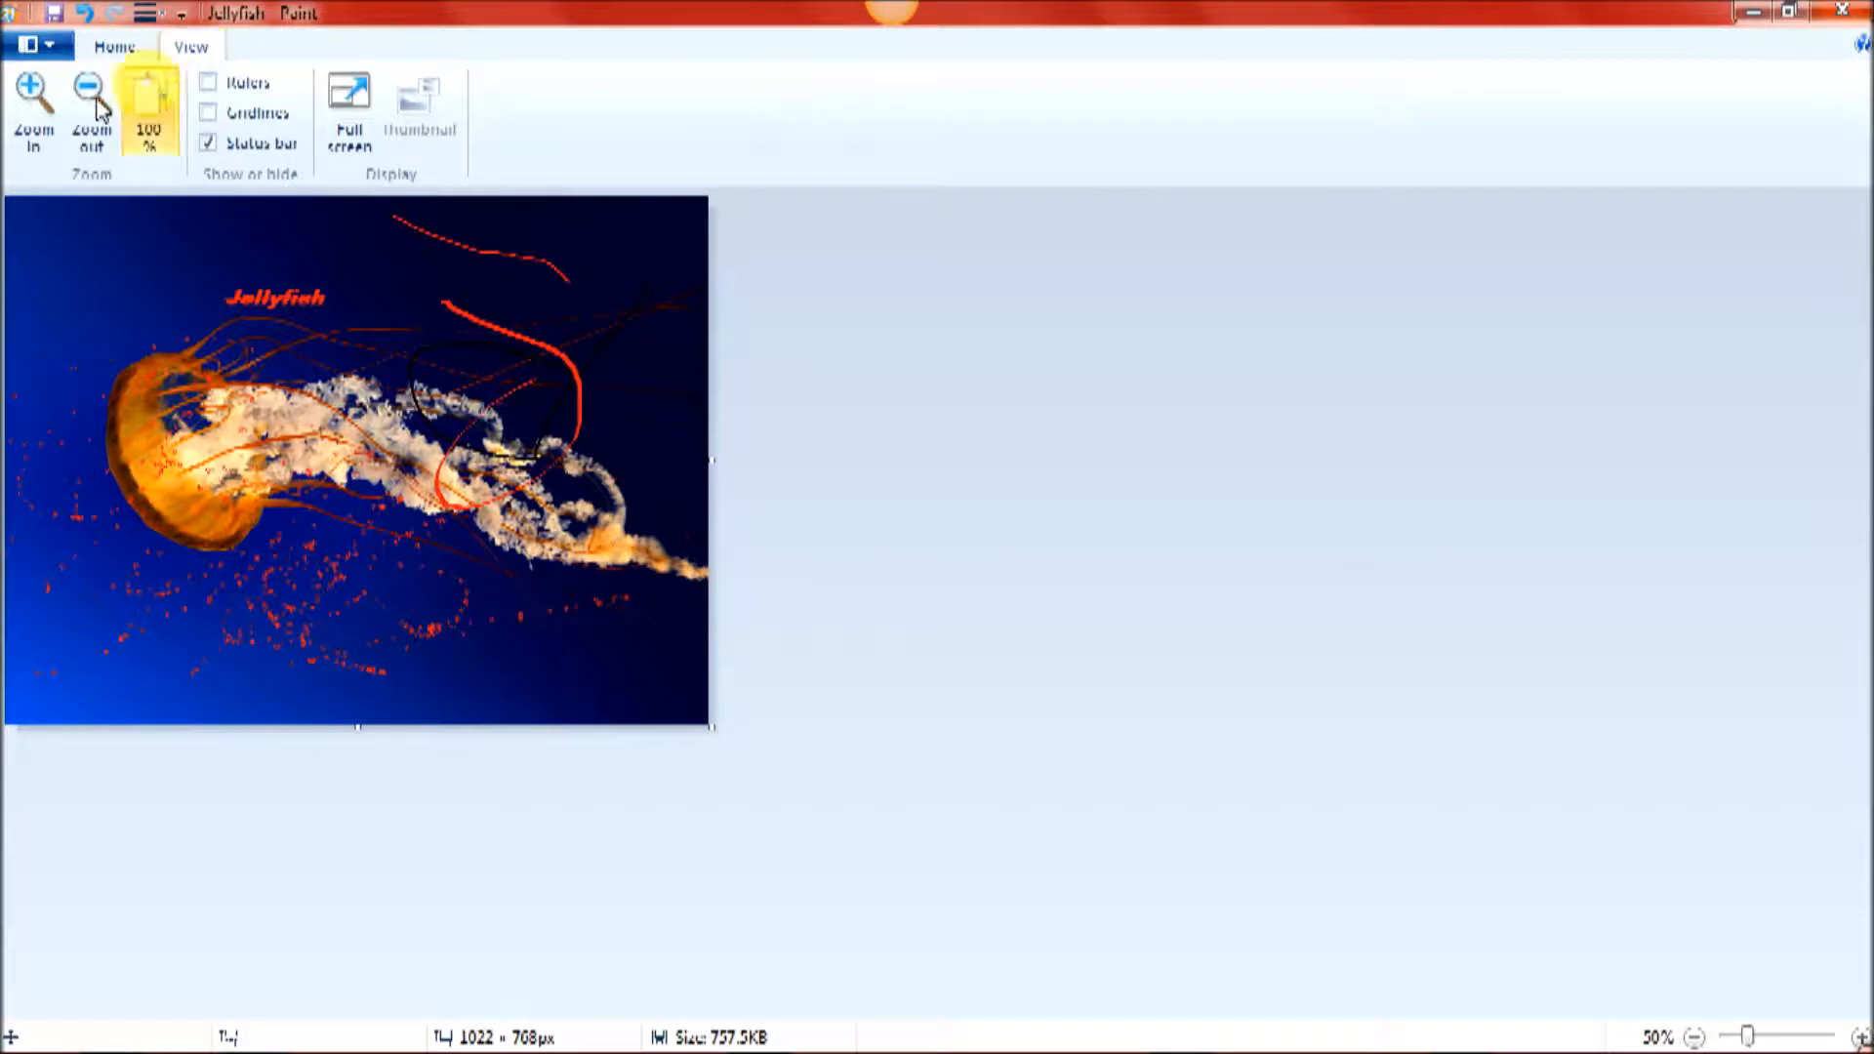
left_click(34, 112)
left_click(91, 117)
left_click(83, 127)
left_click(34, 118)
left_click(166, 127)
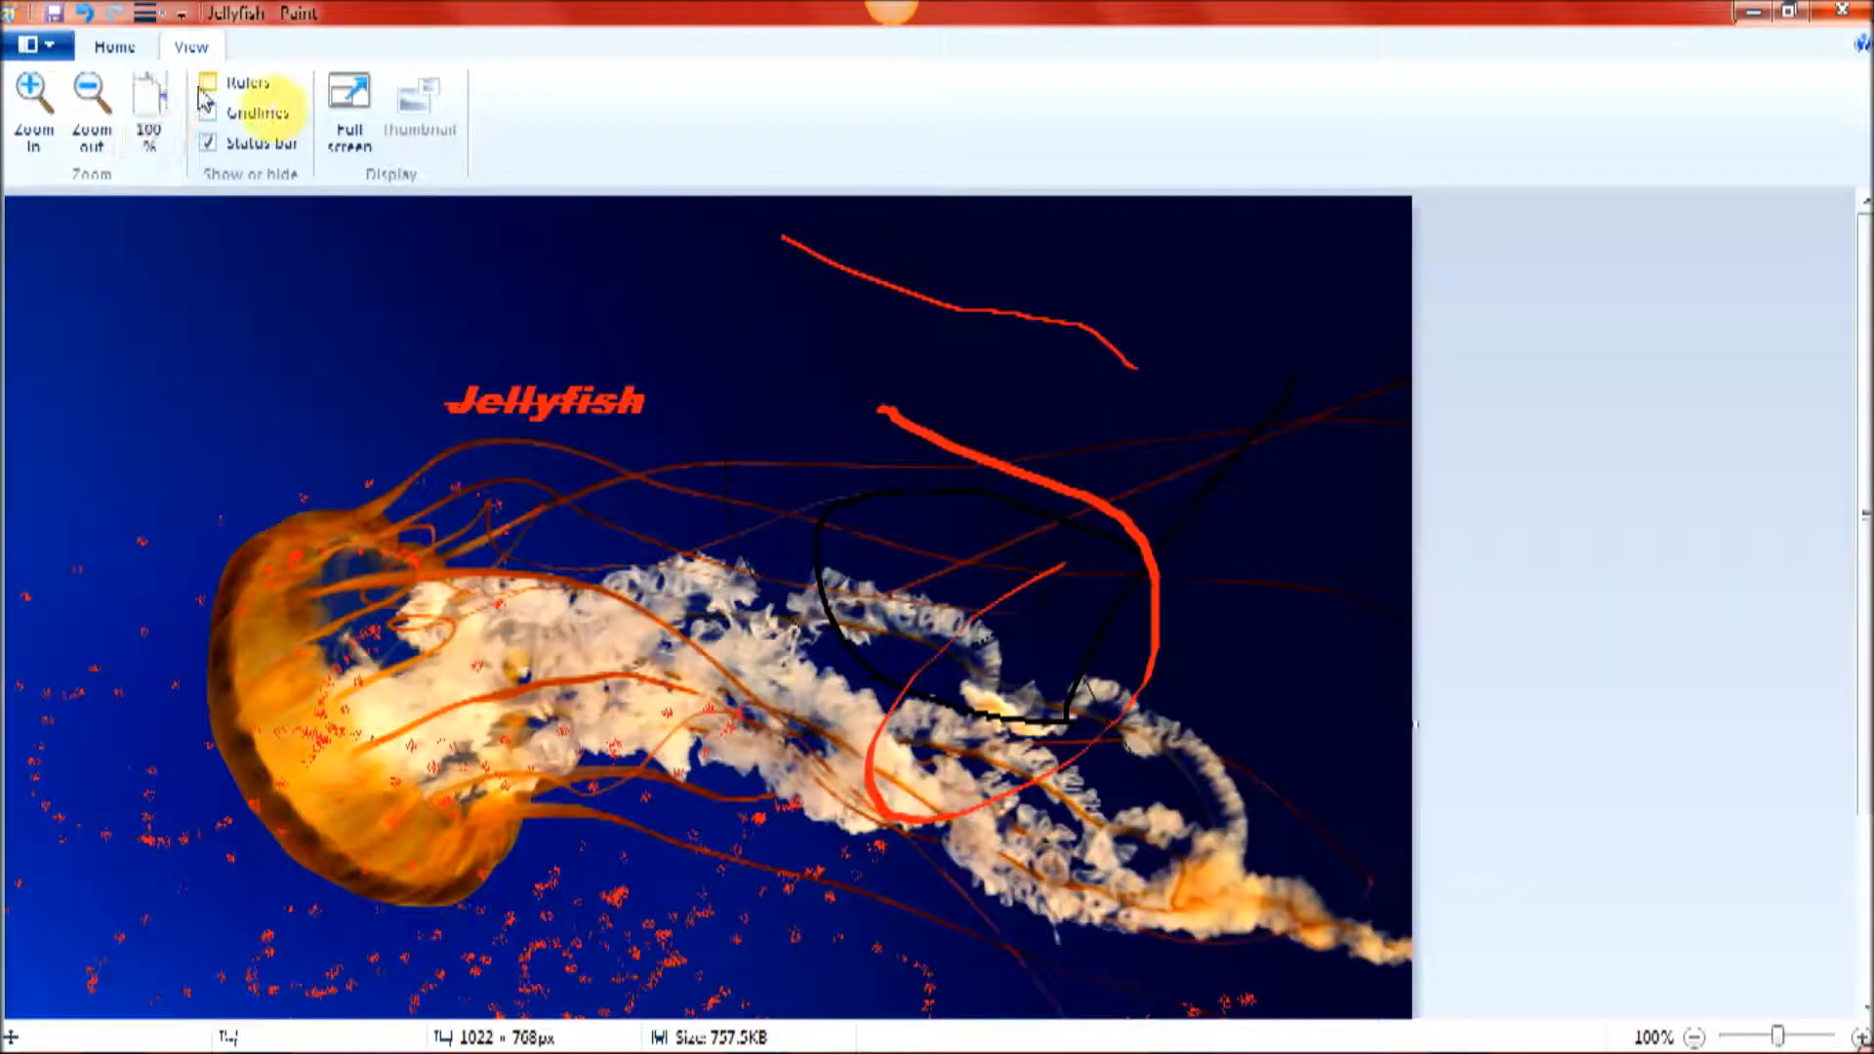
left_click(90, 117)
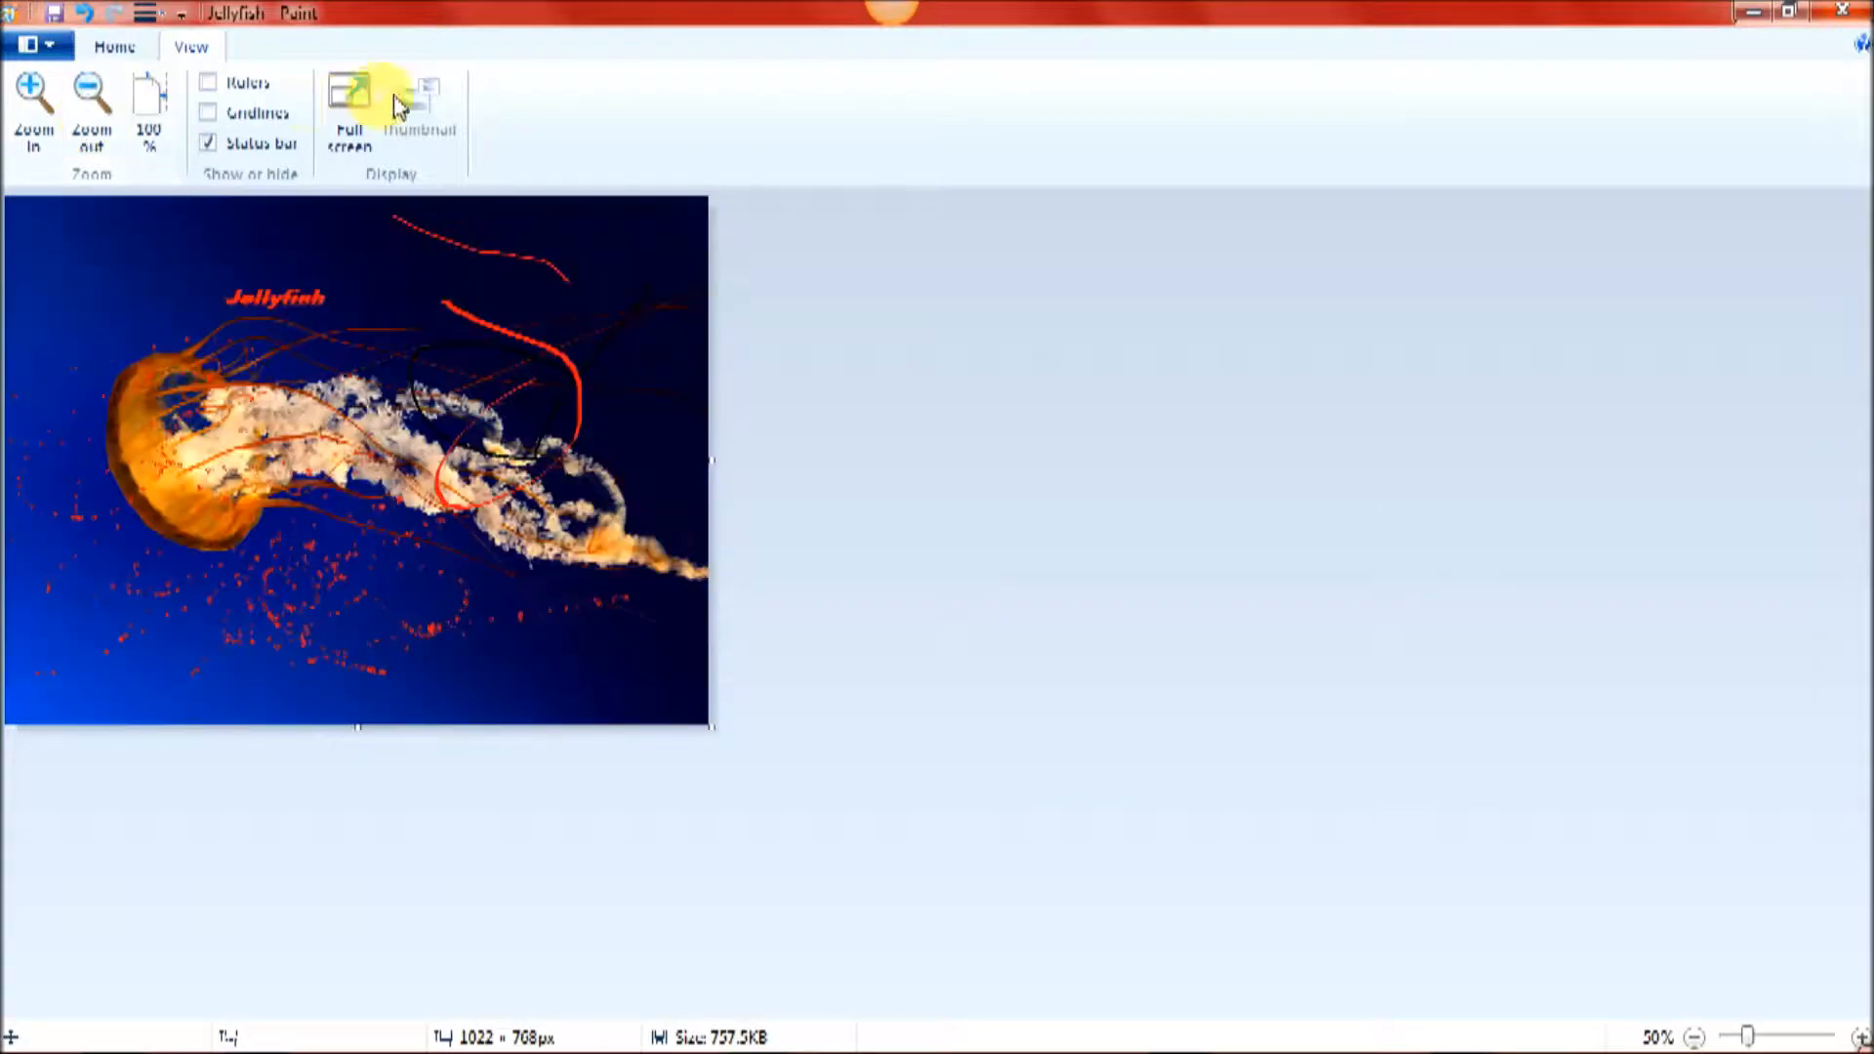
Step: View the picture in full screen several times, returning to the editing window each time
left_click(366, 110)
left_click(981, 210)
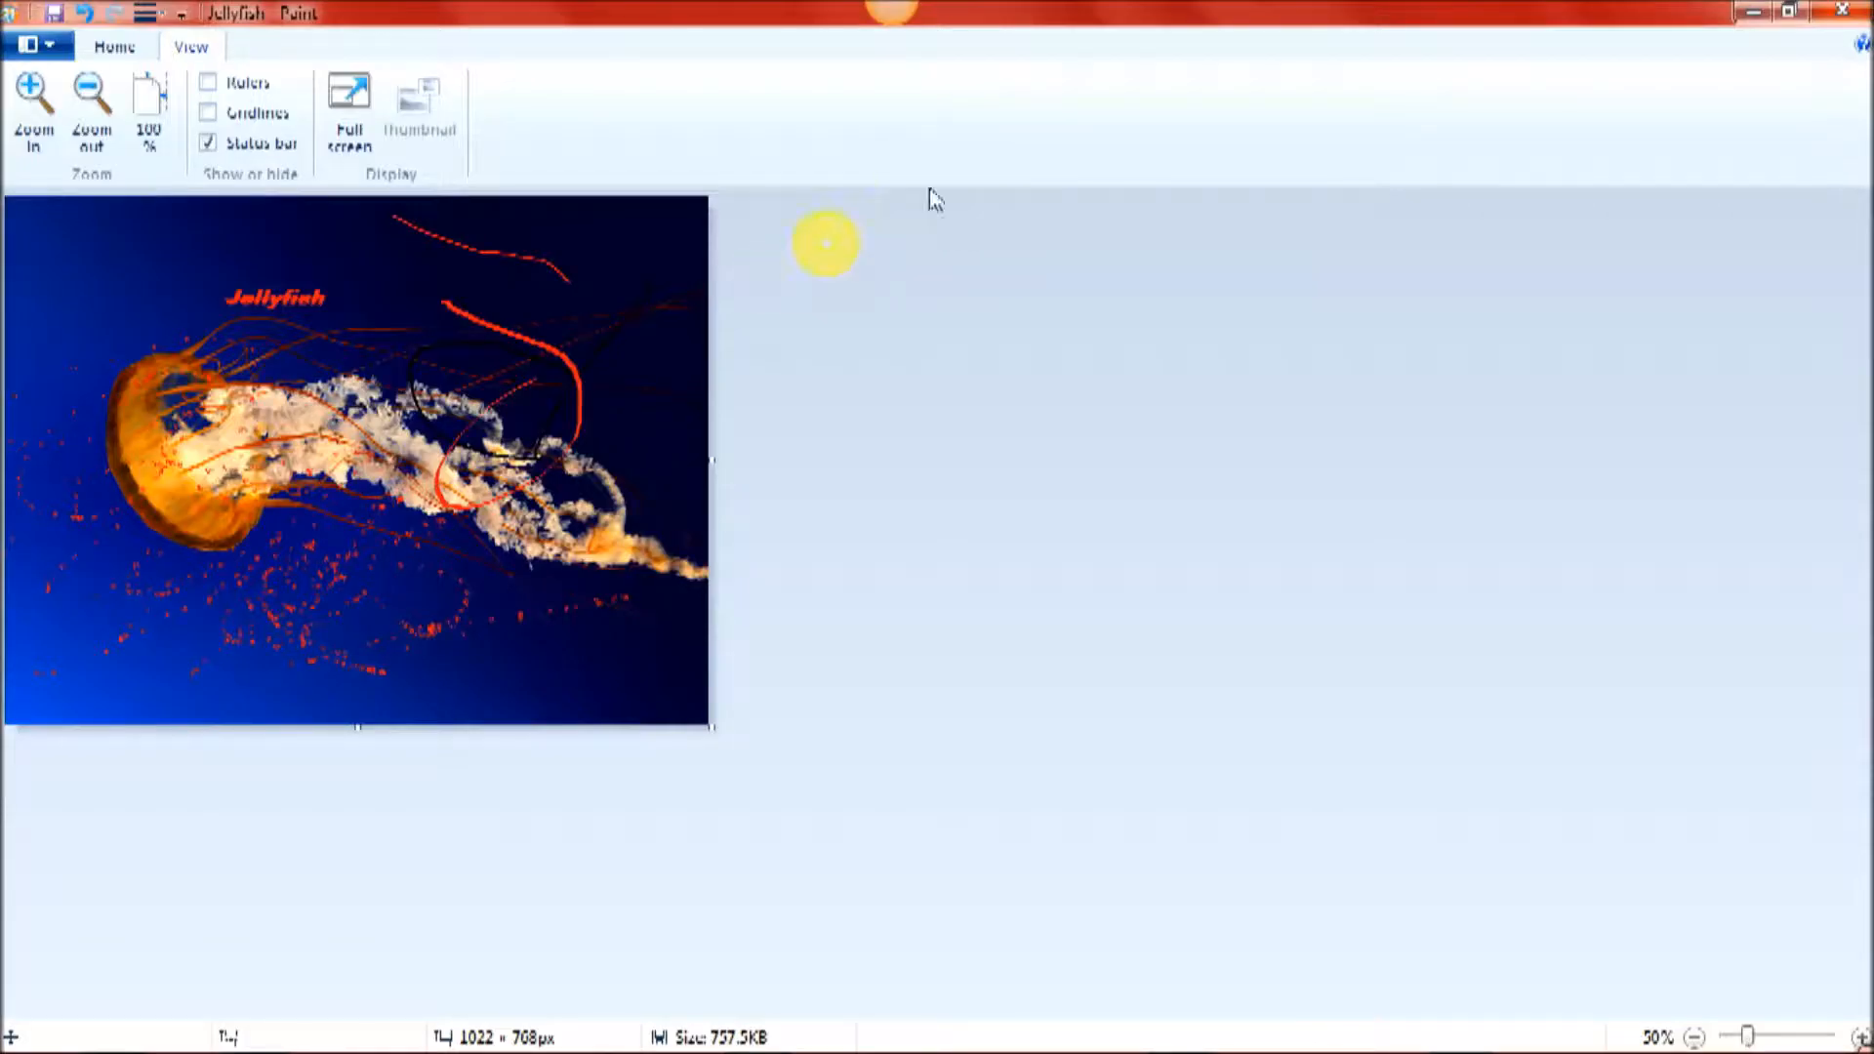
left_click(348, 113)
left_click(719, 312)
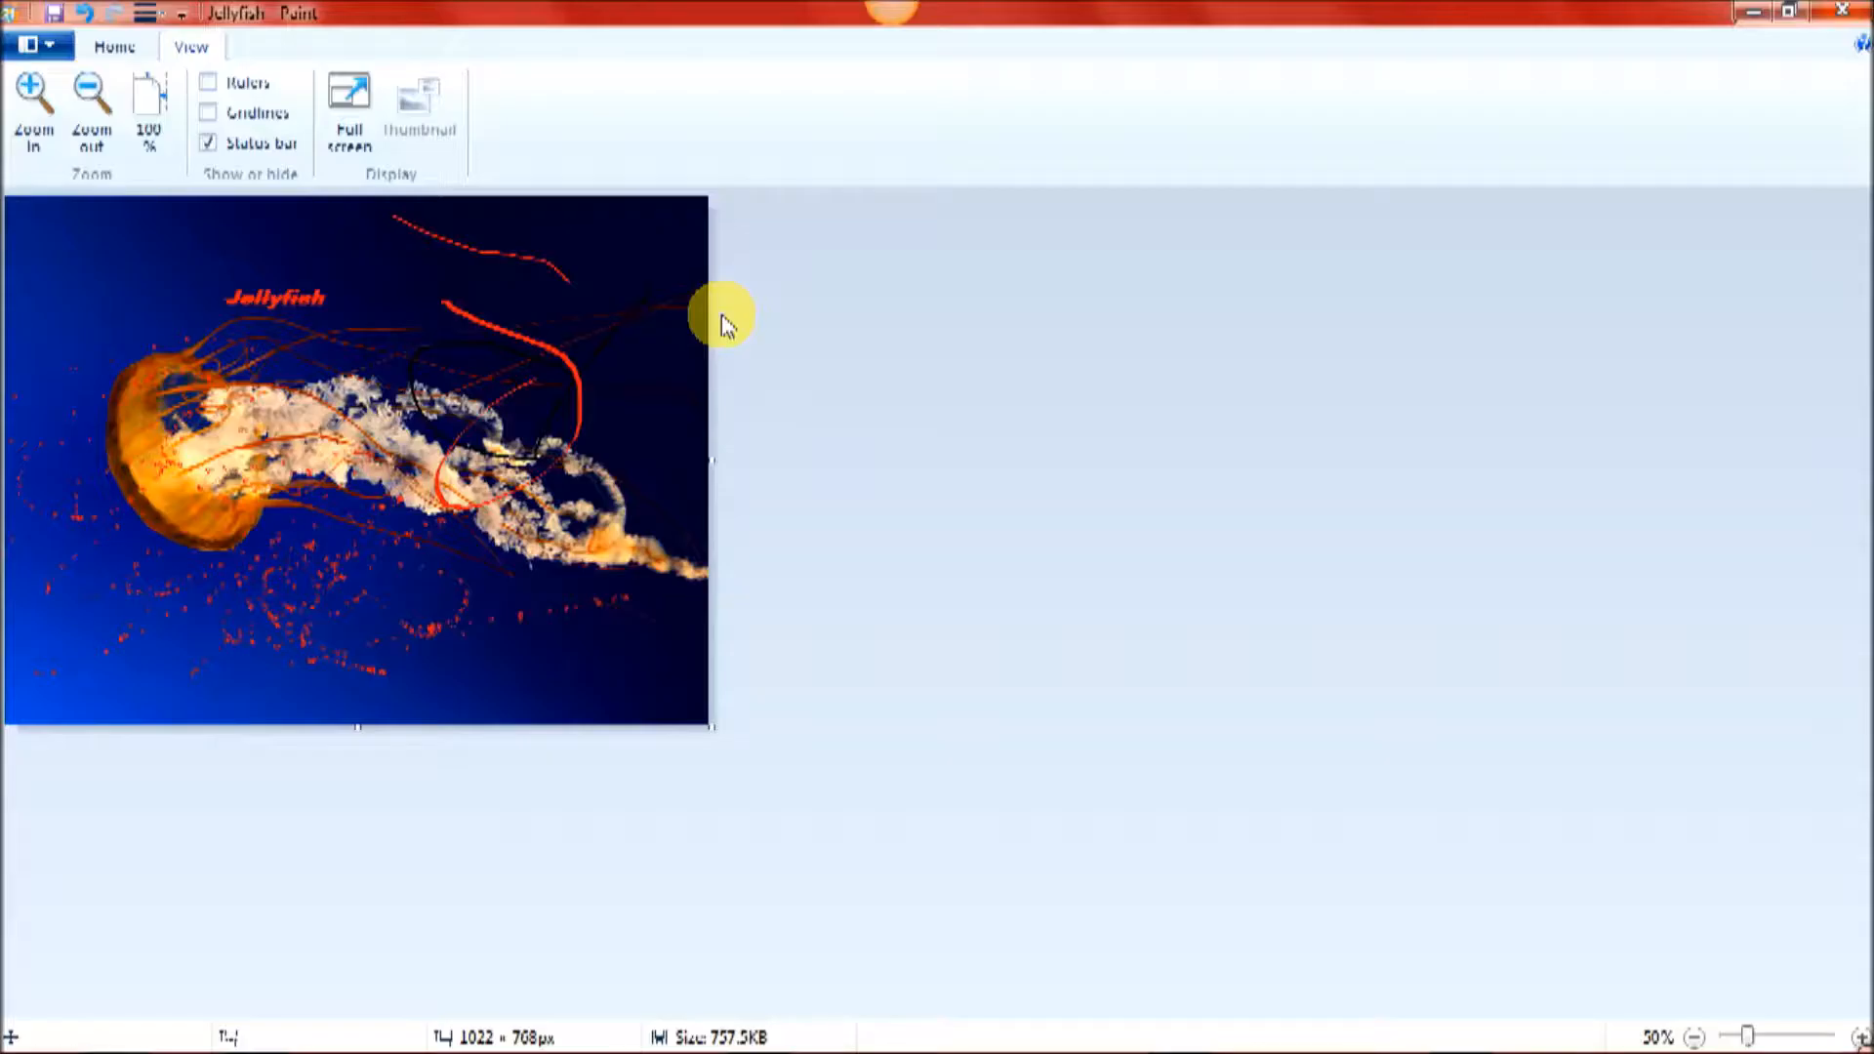
left_click(364, 156)
left_click(131, 450)
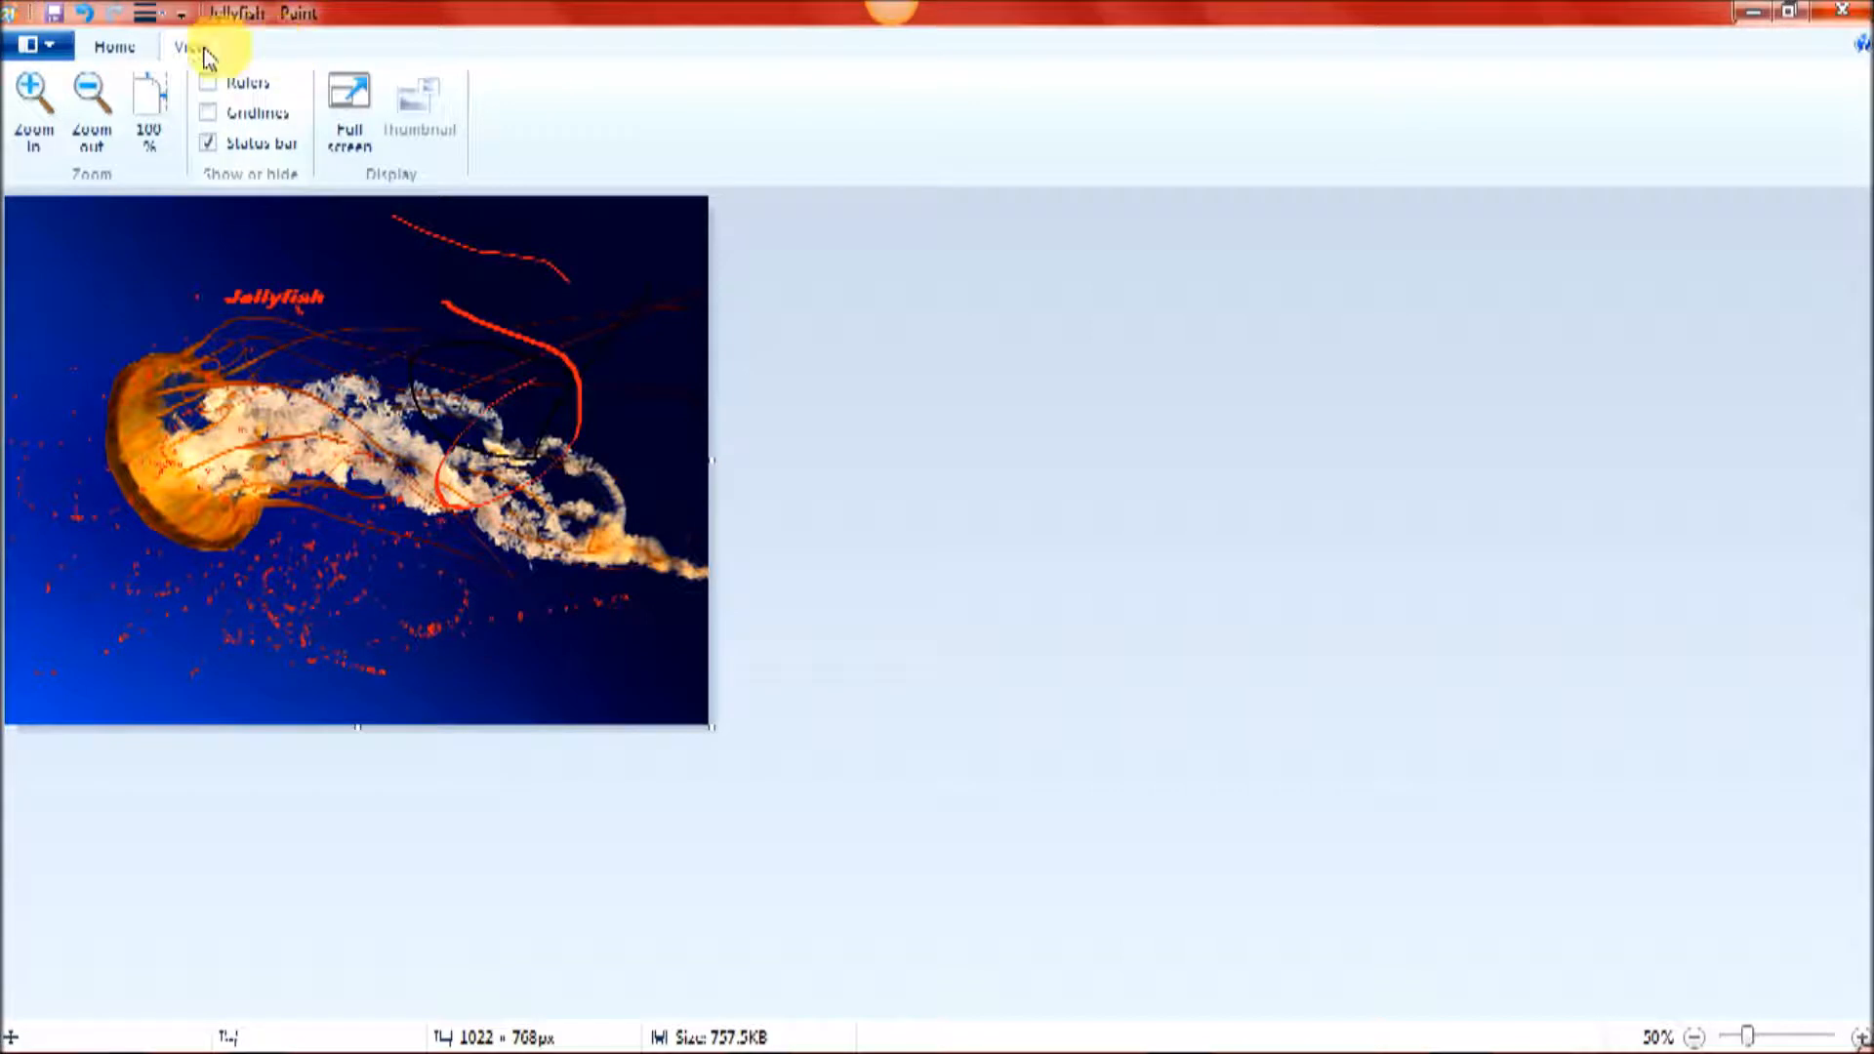
Step: Shrink the canvas to 2 × 14 px and enlarge it to 1278 × 766 px, filling the new area with Color 2
left_click(112, 49)
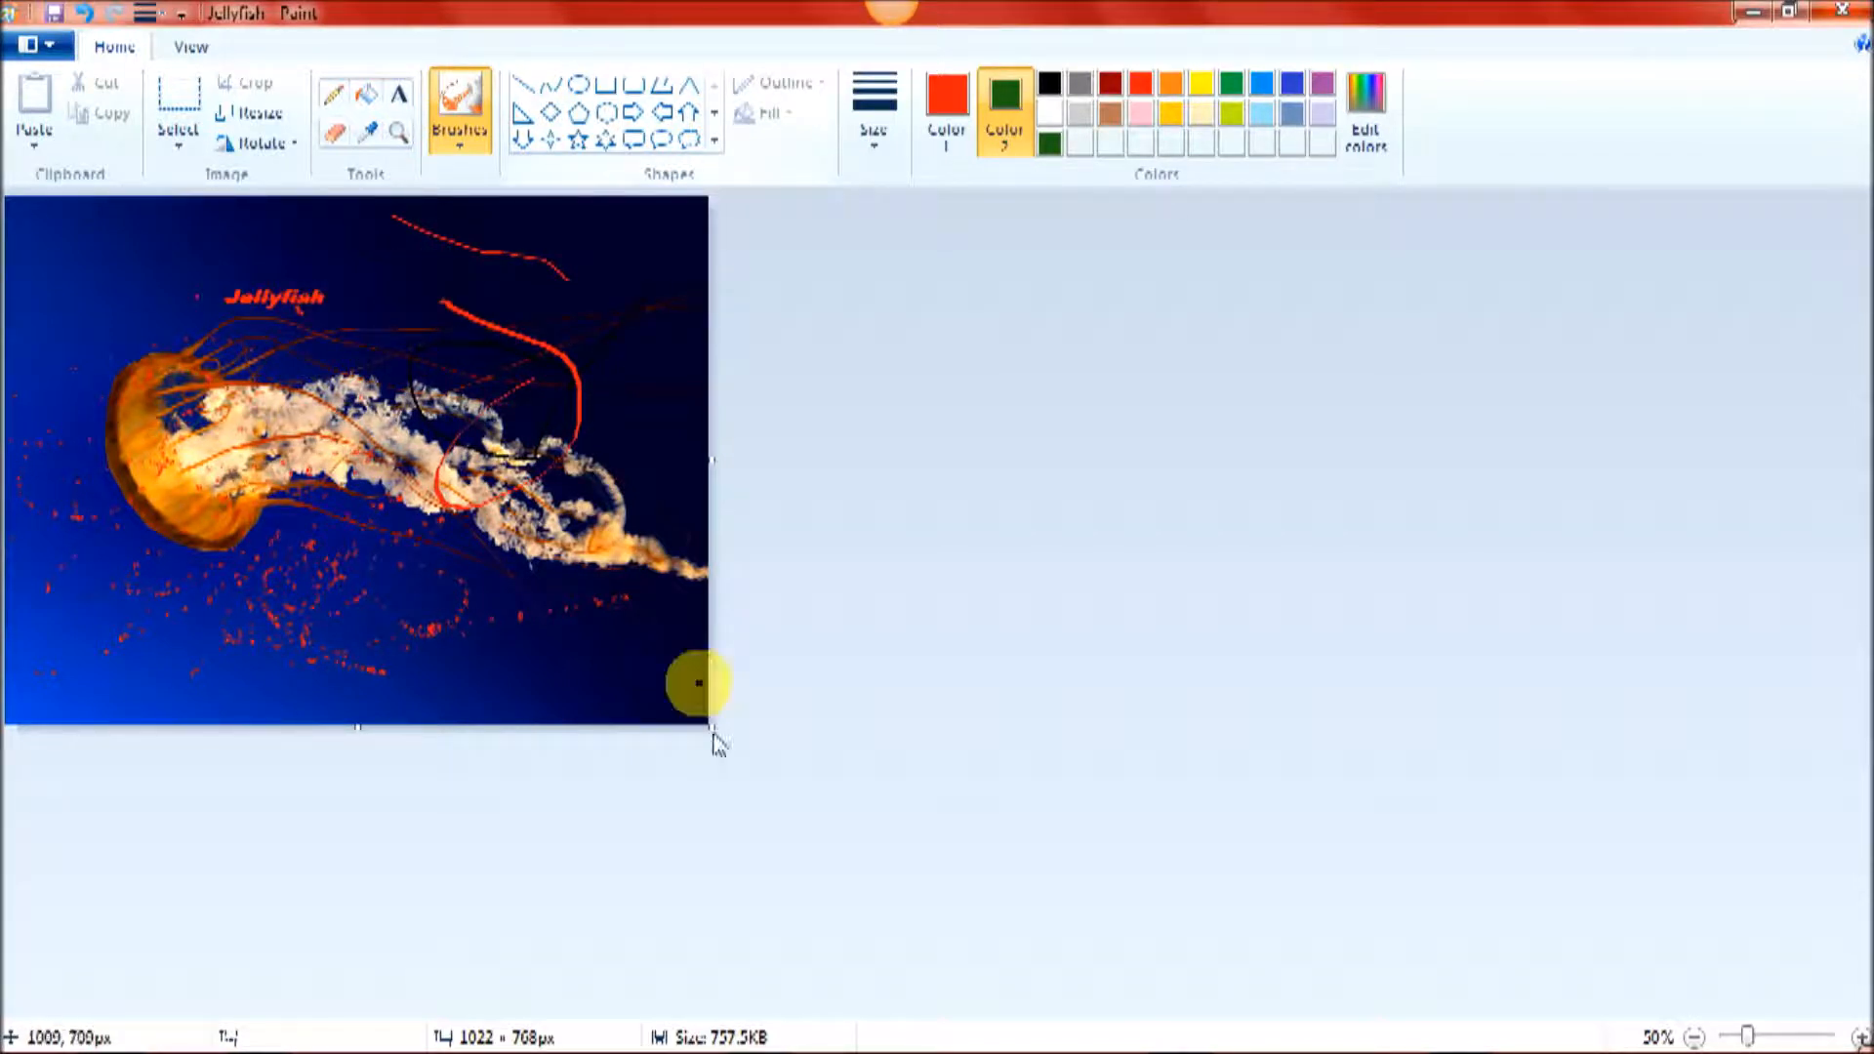
left_click_drag(711, 730, 7, 215)
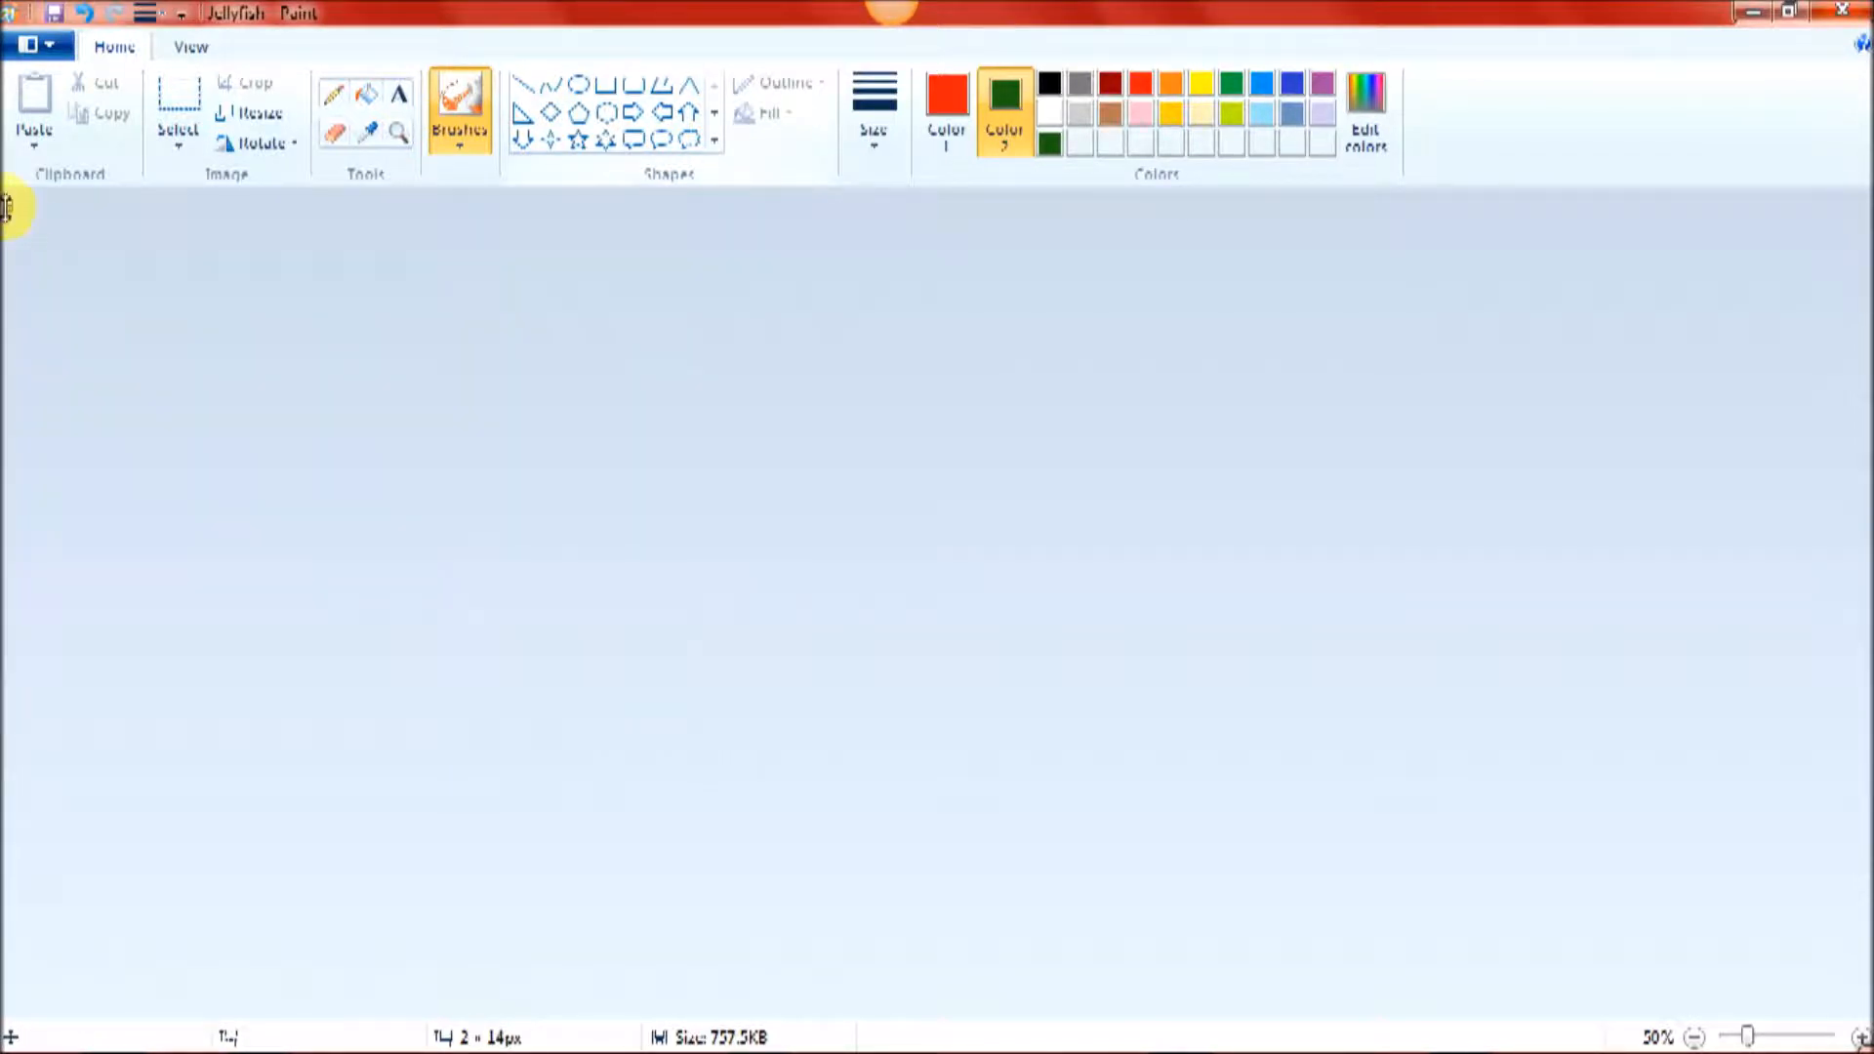
left_click_drag(646, 610, 887, 725)
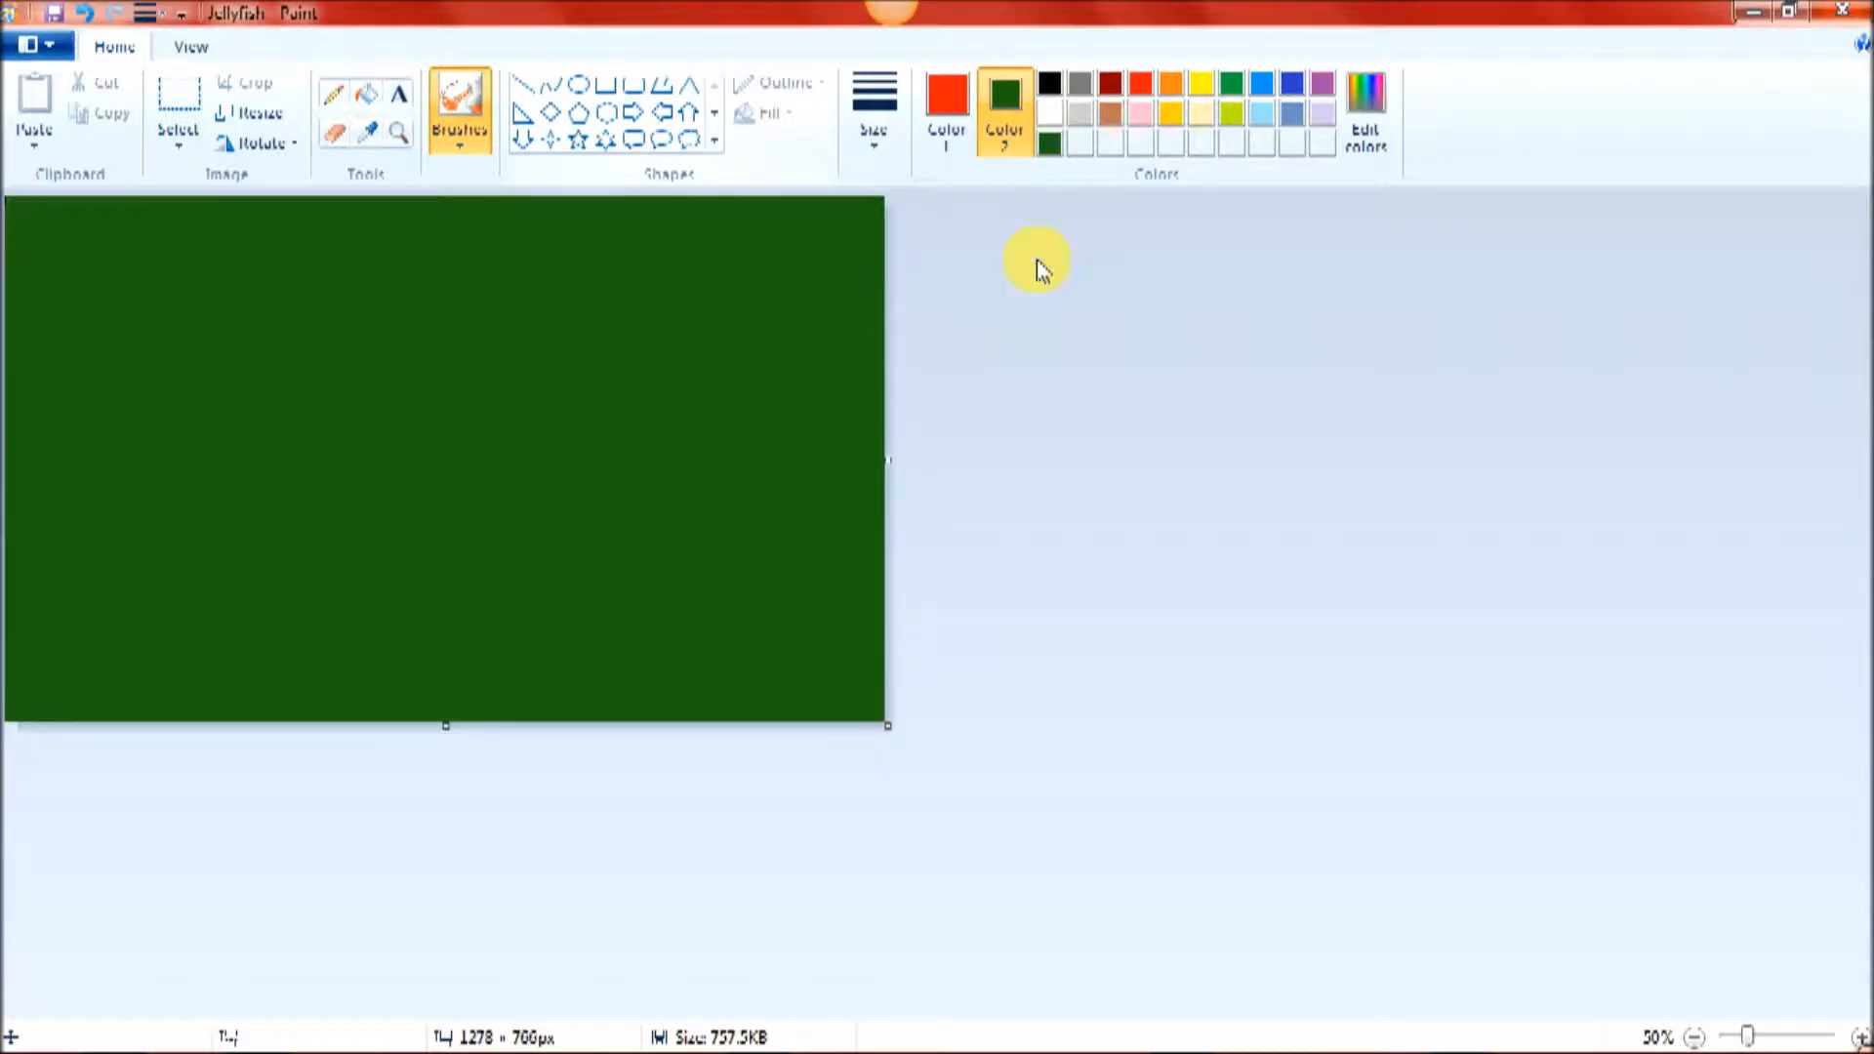
Step: Dab the green canvas with Color 1 red and fill the whole canvas with red
left_click(947, 98)
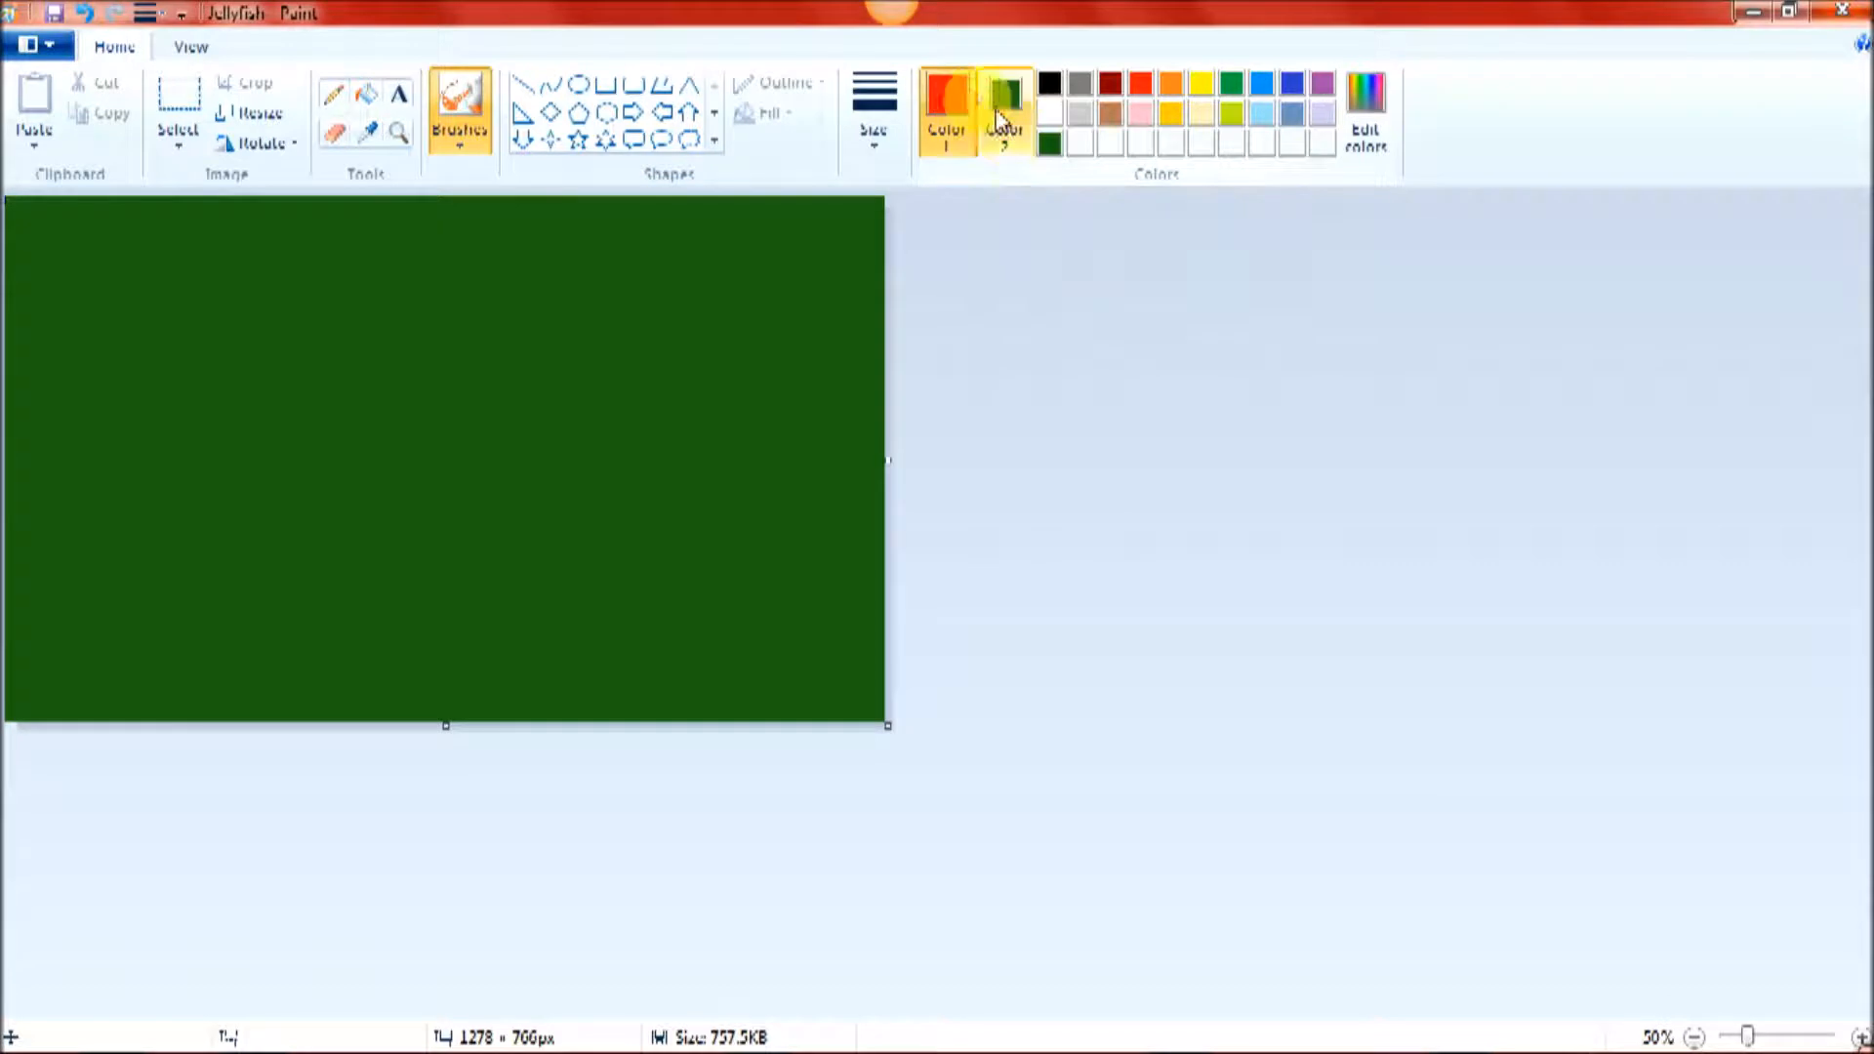
left_click(426, 316)
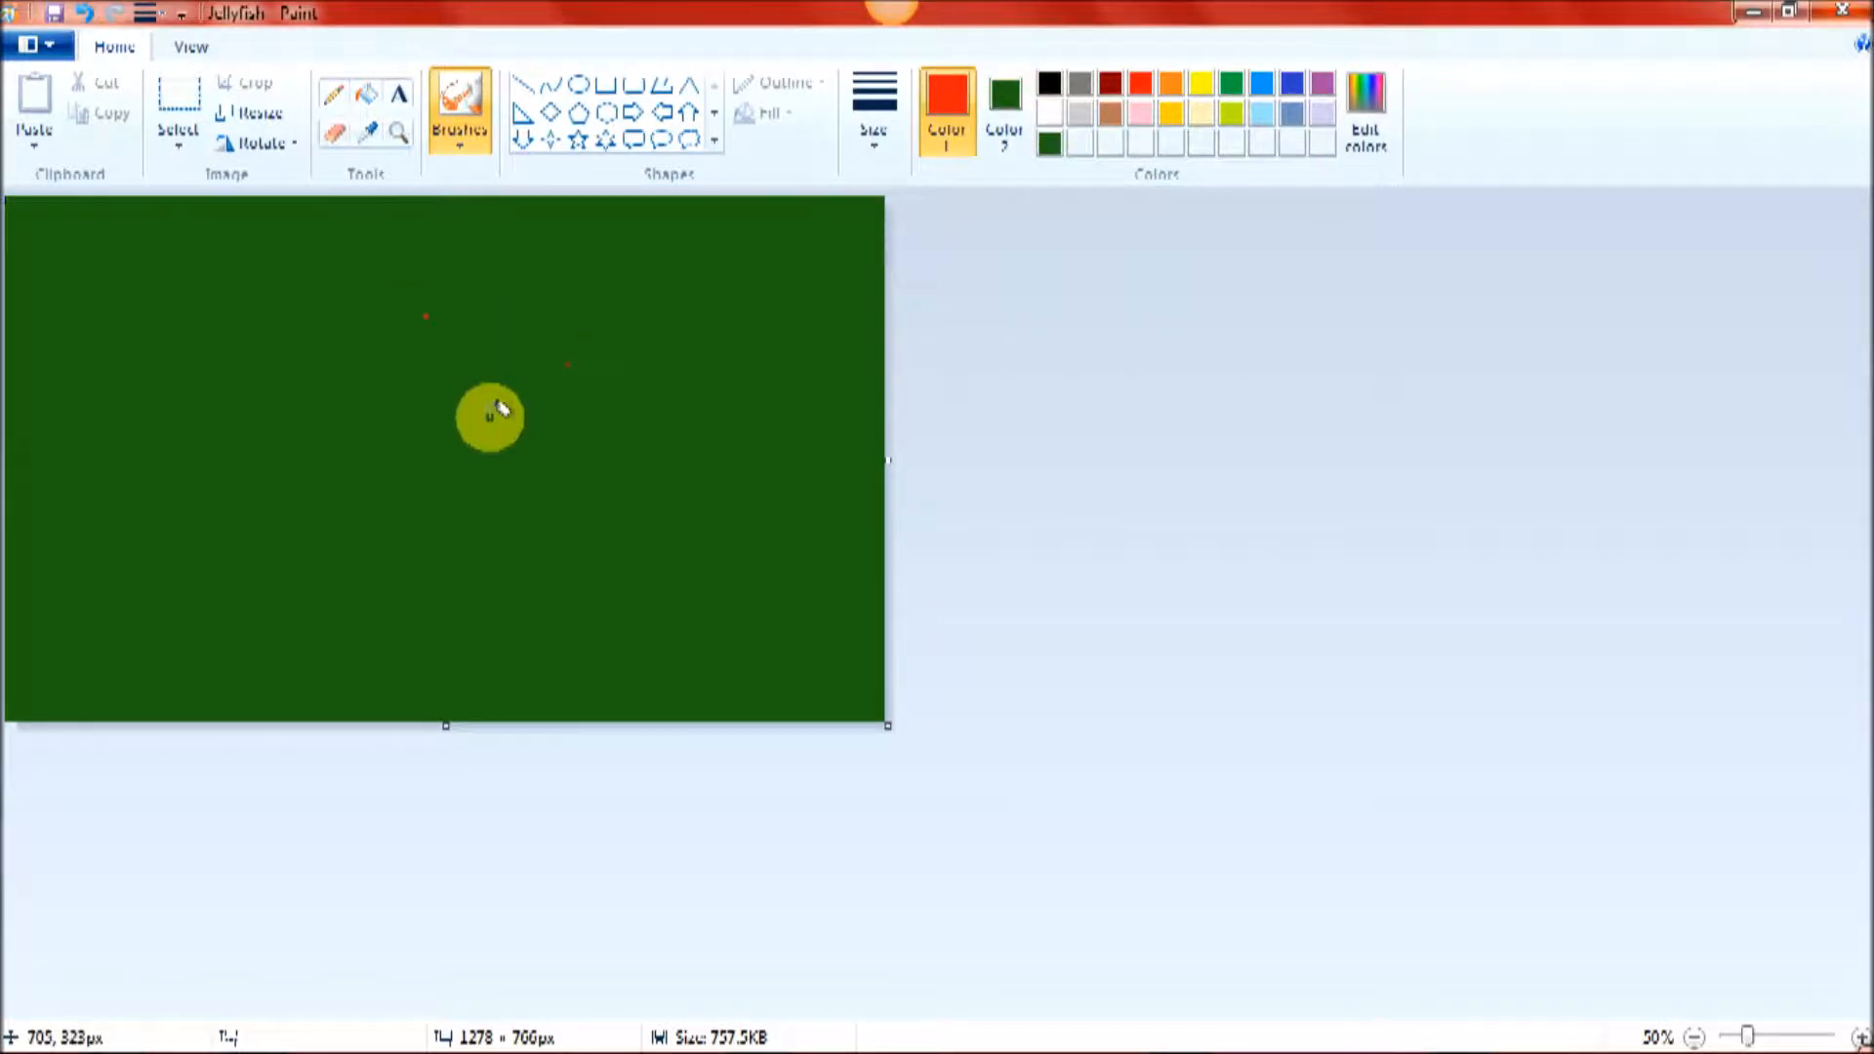
left_click(367, 95)
left_click(310, 281)
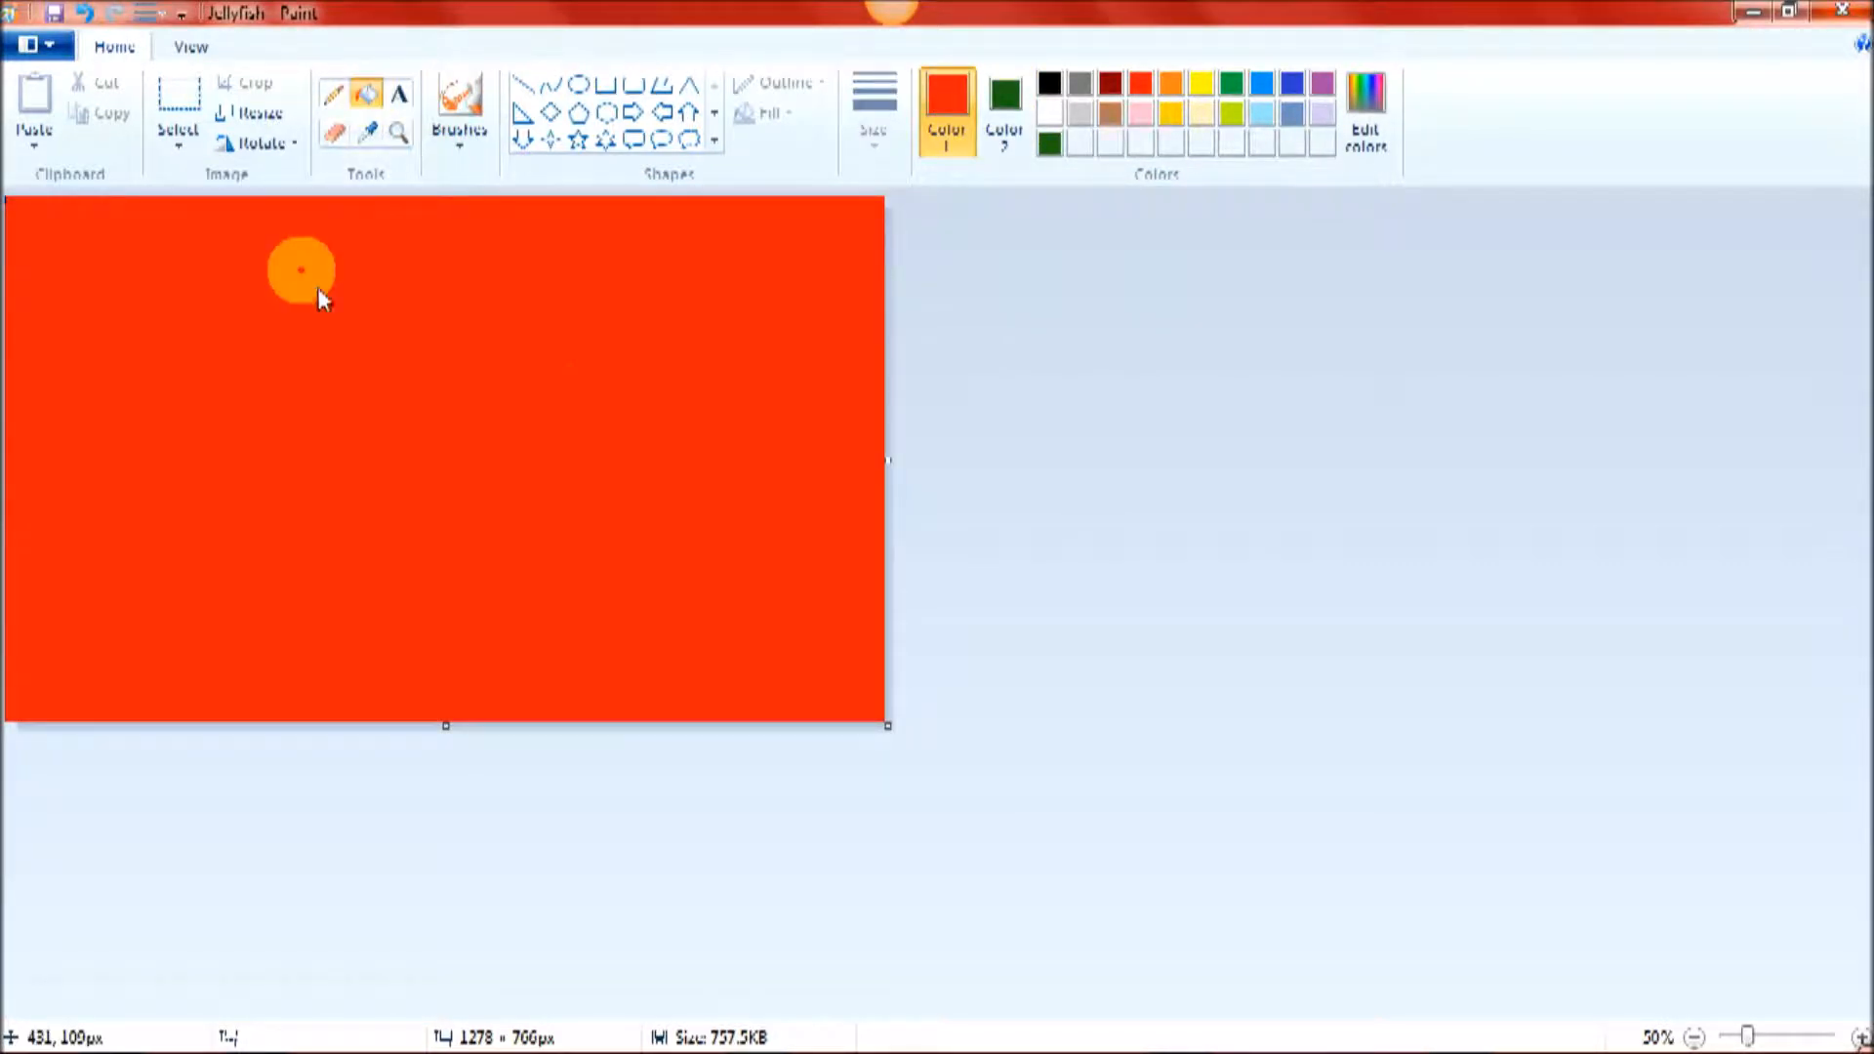
Step: Try the basic Brush on the red canvas with Color 2 active and the thickest line size
left_click(459, 102)
left_click(456, 156)
left_click(469, 188)
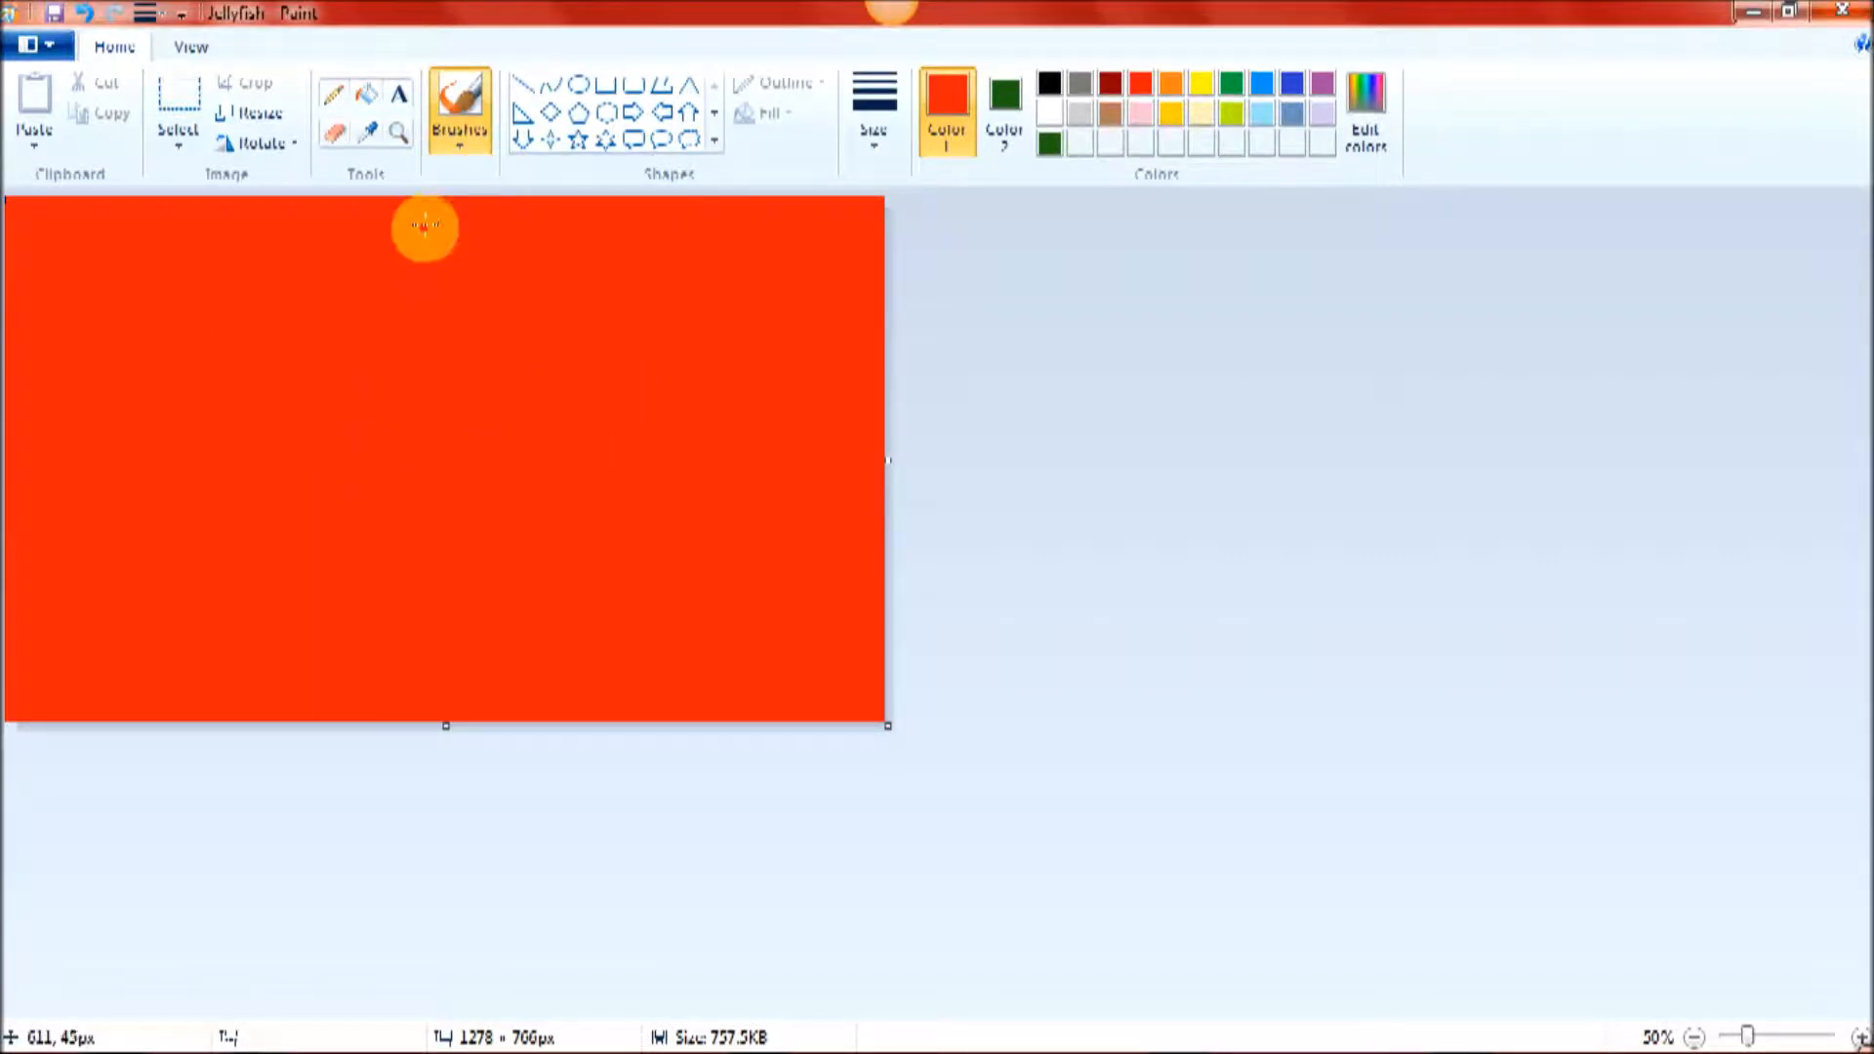
left_click(1005, 107)
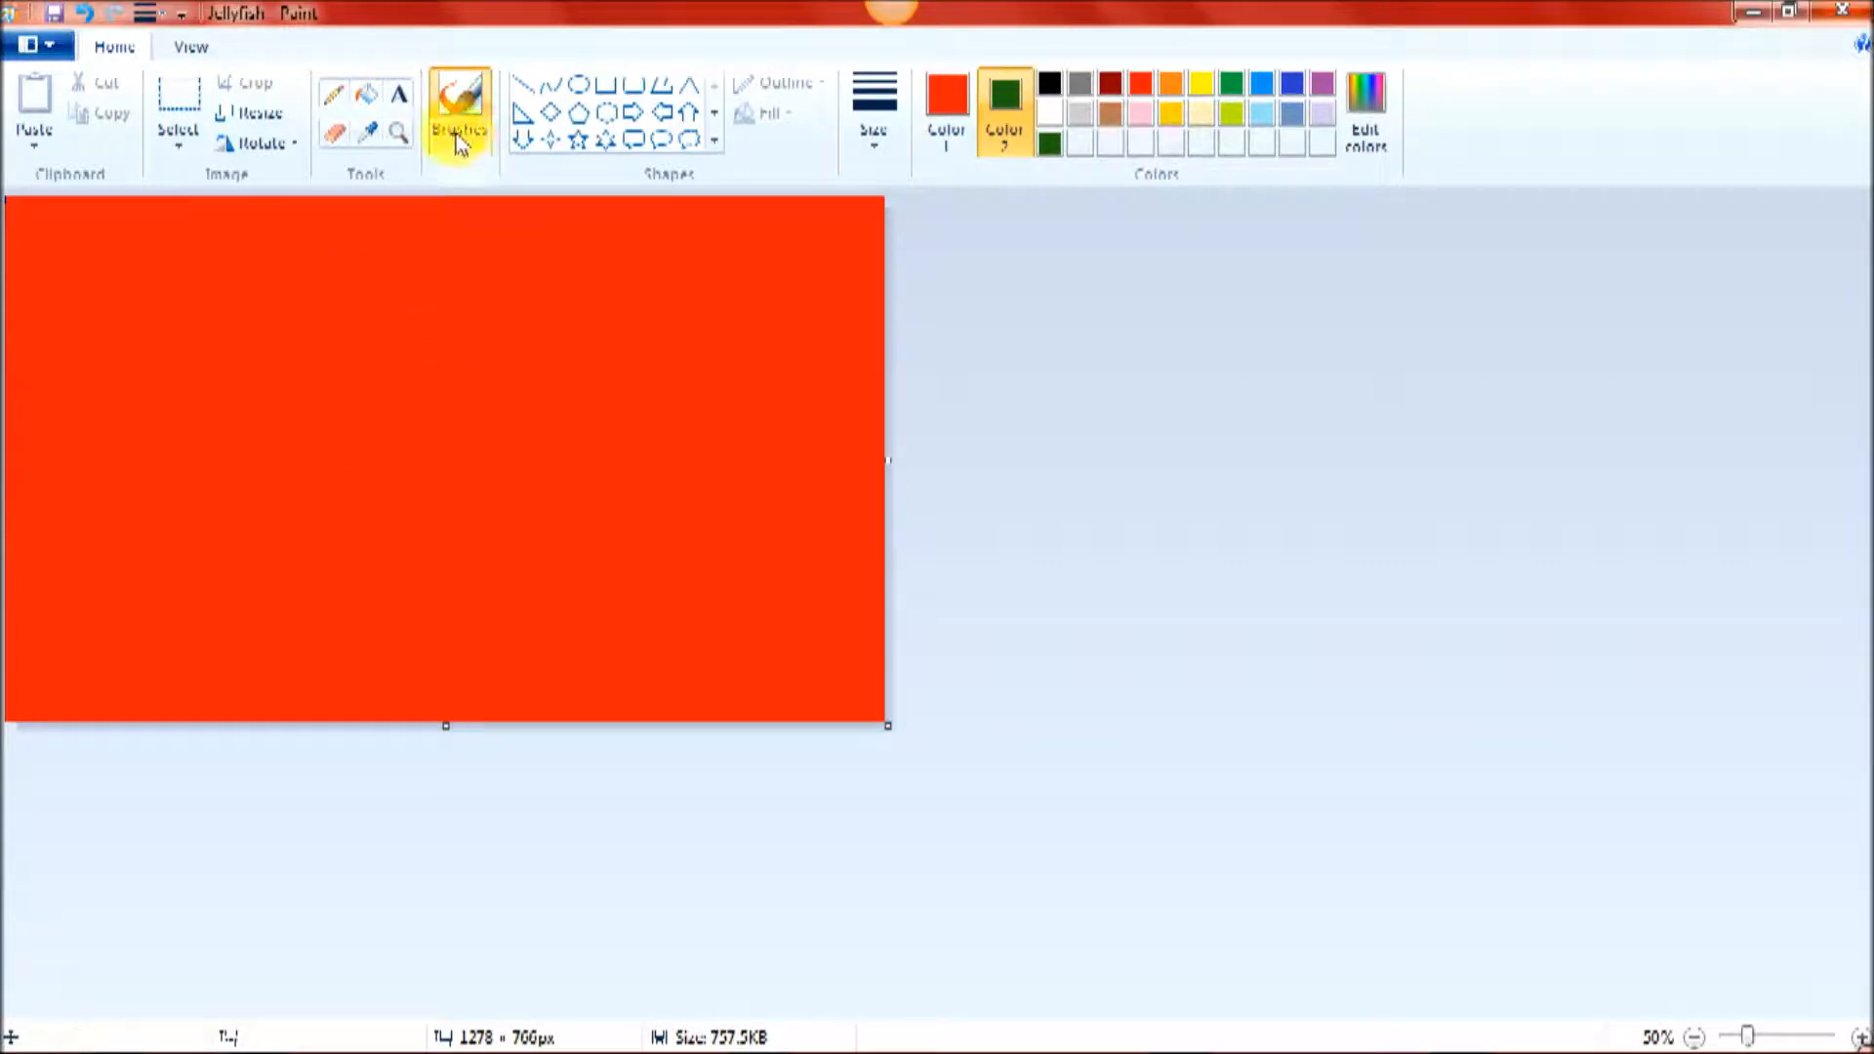
left_click(873, 112)
left_click(898, 355)
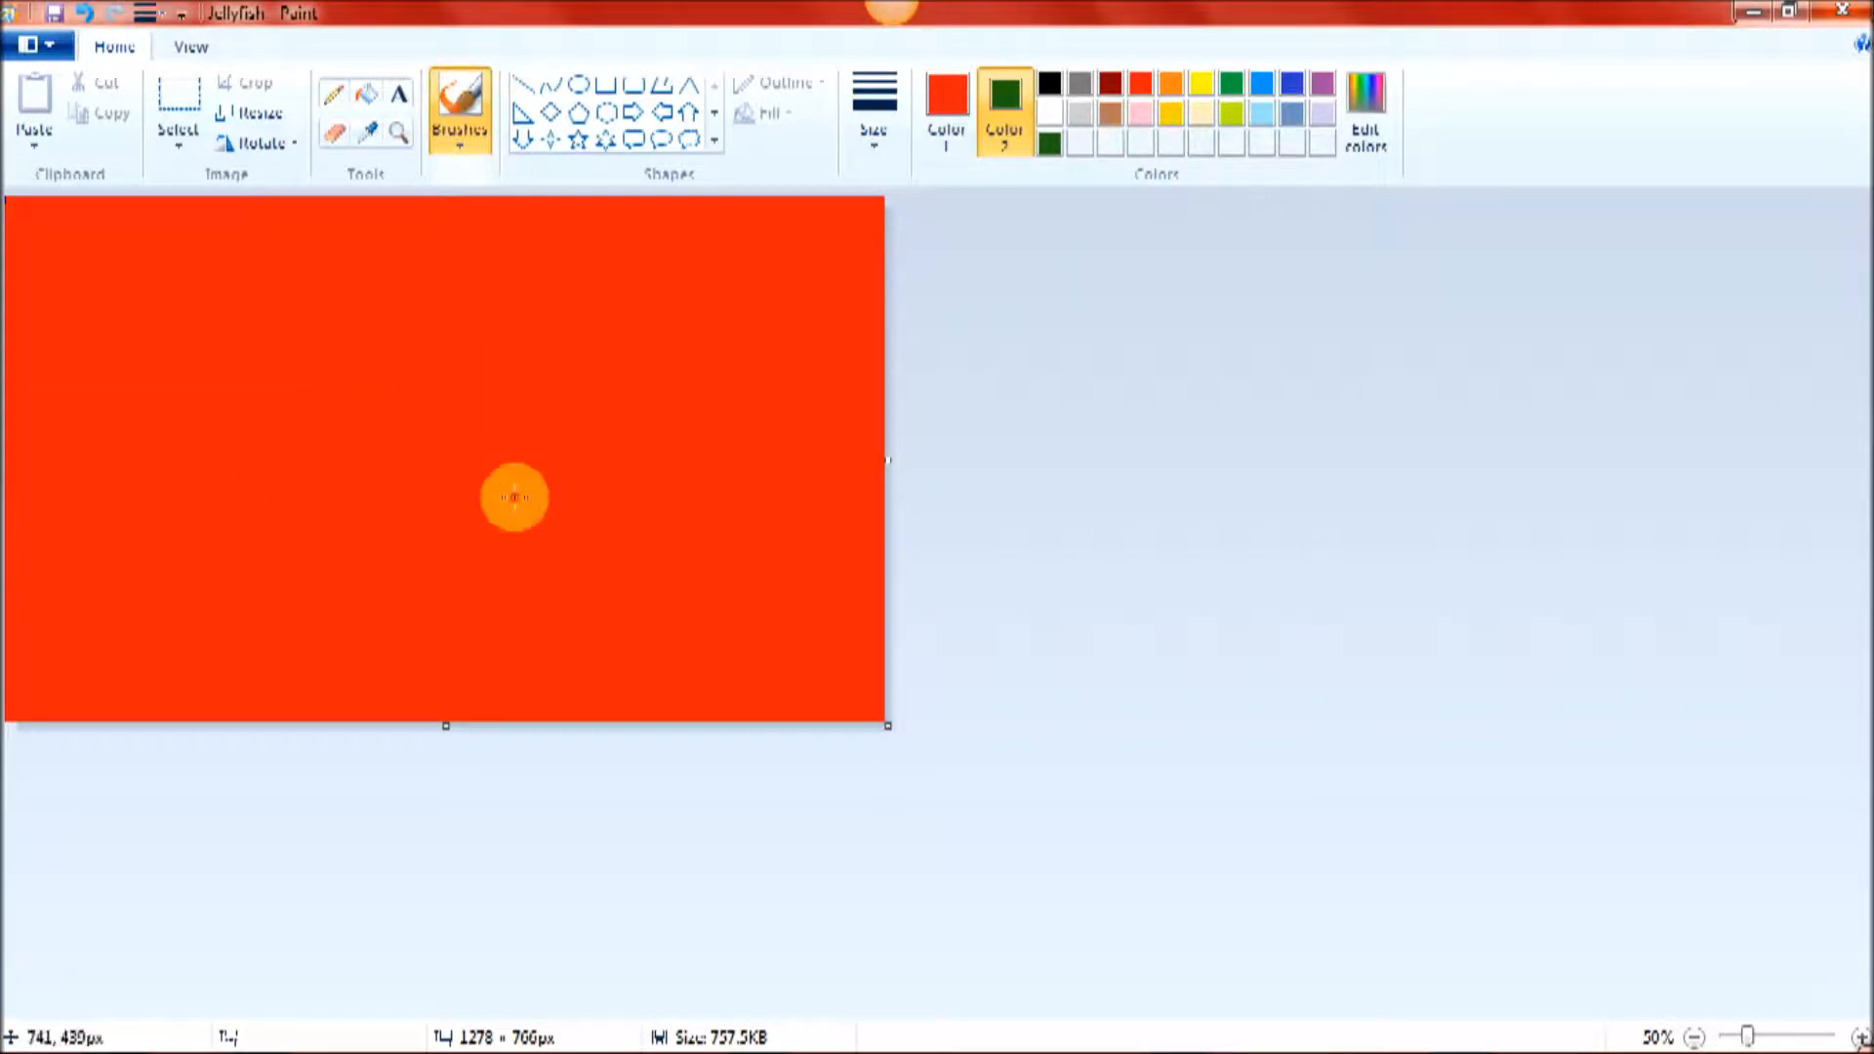
Step: Try Calligraphy brush 1 on the red canvas, switching between Color 1 and Color 2 and choosing the thickest line size
left_click(954, 110)
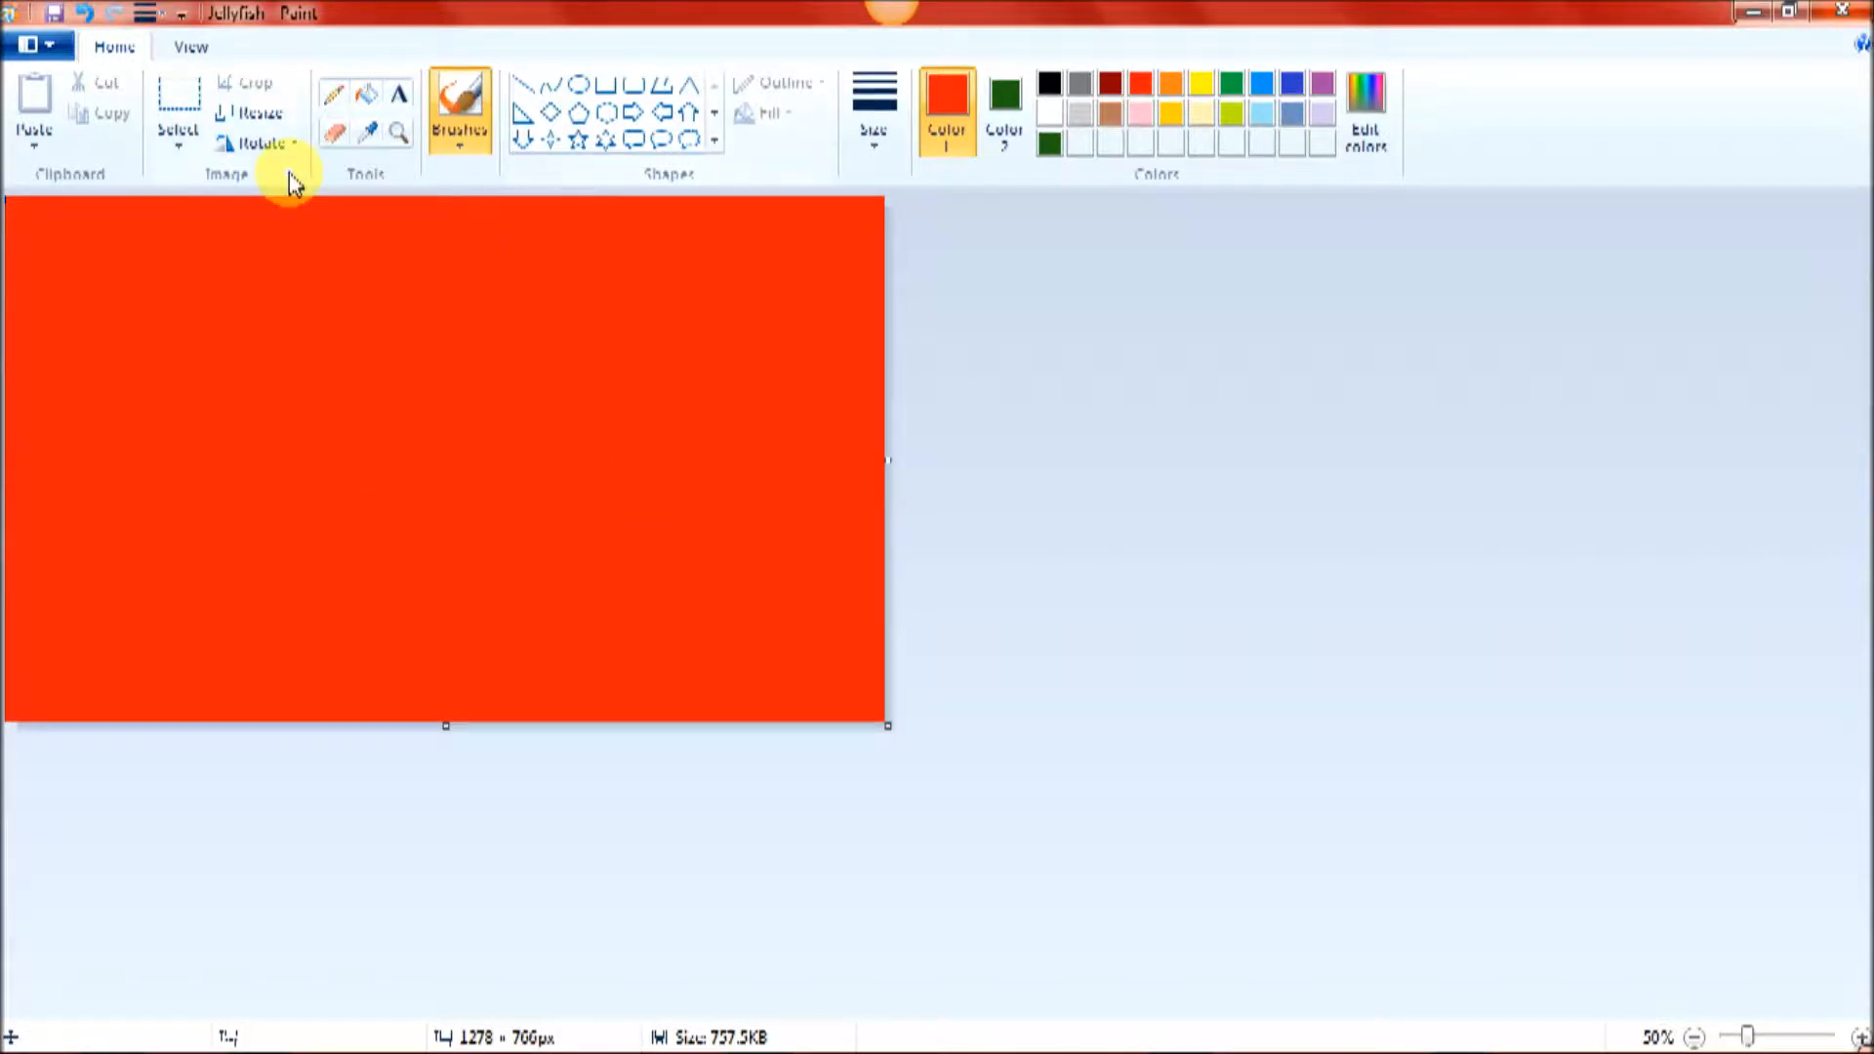
left_click(1005, 116)
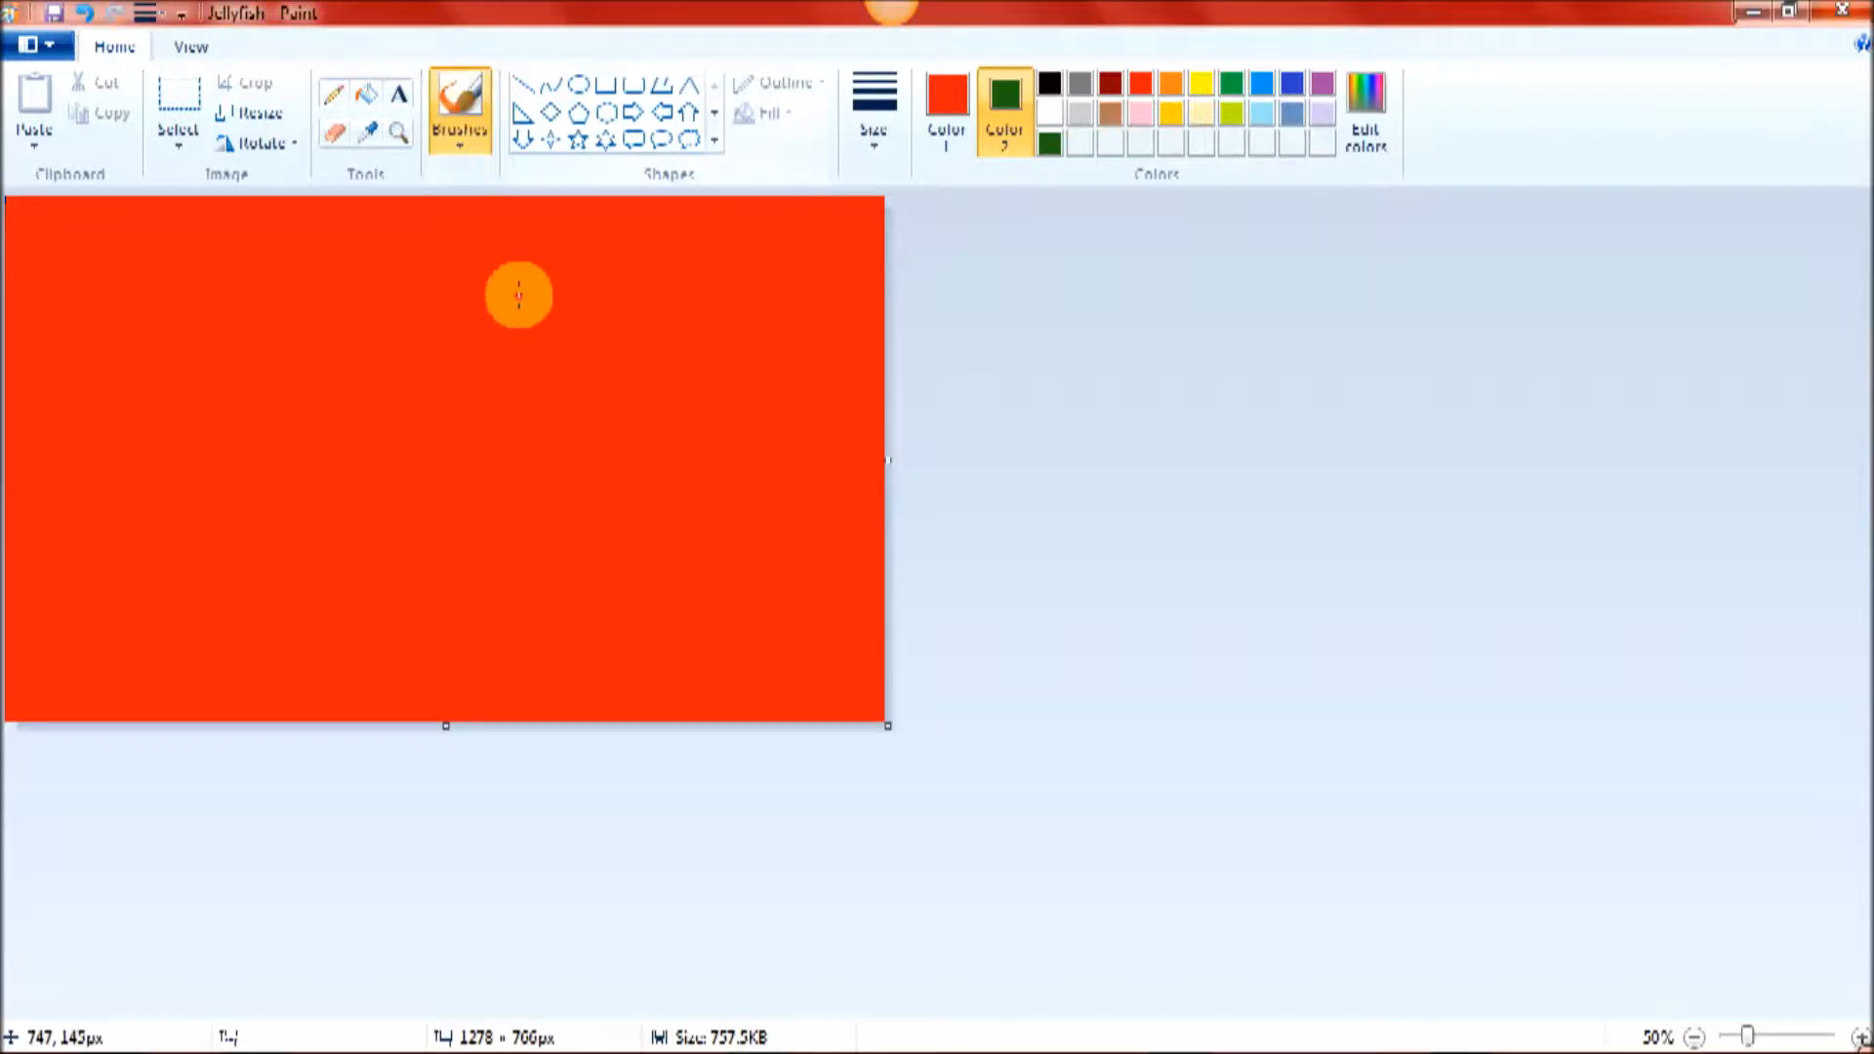
left_click(460, 142)
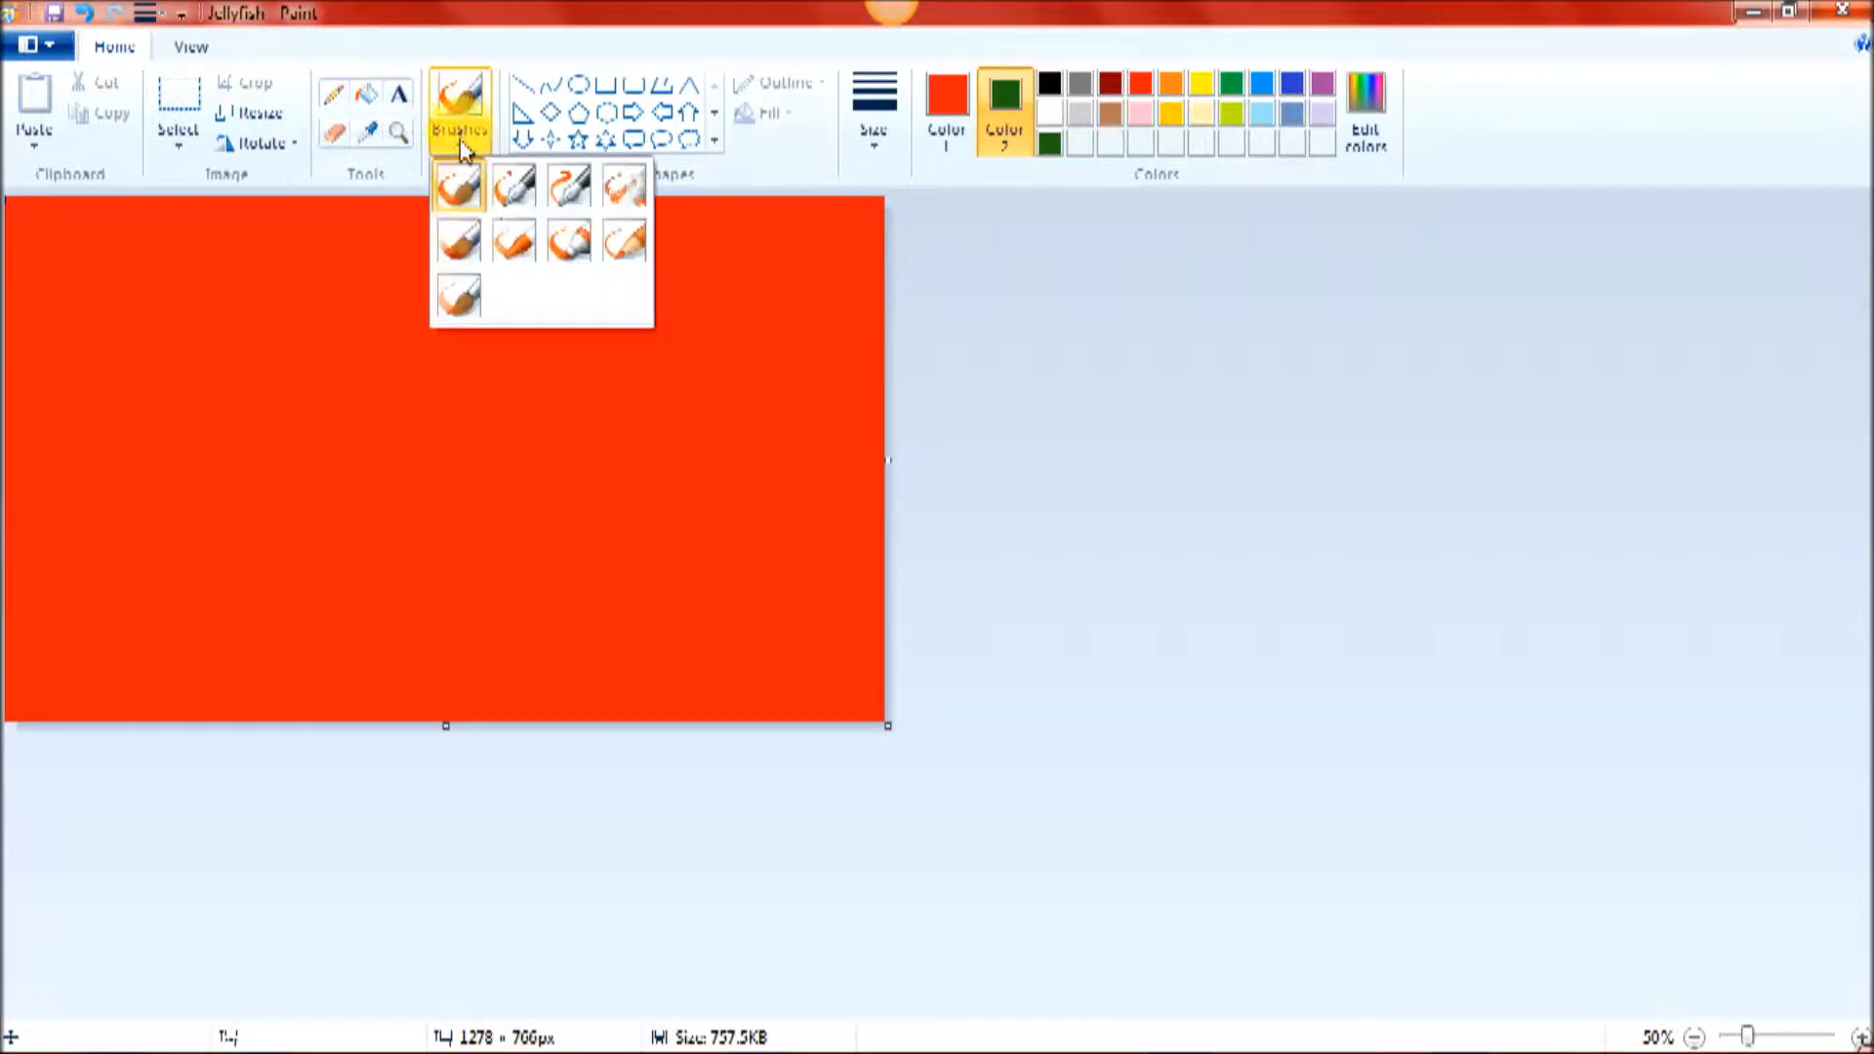
left_click(515, 180)
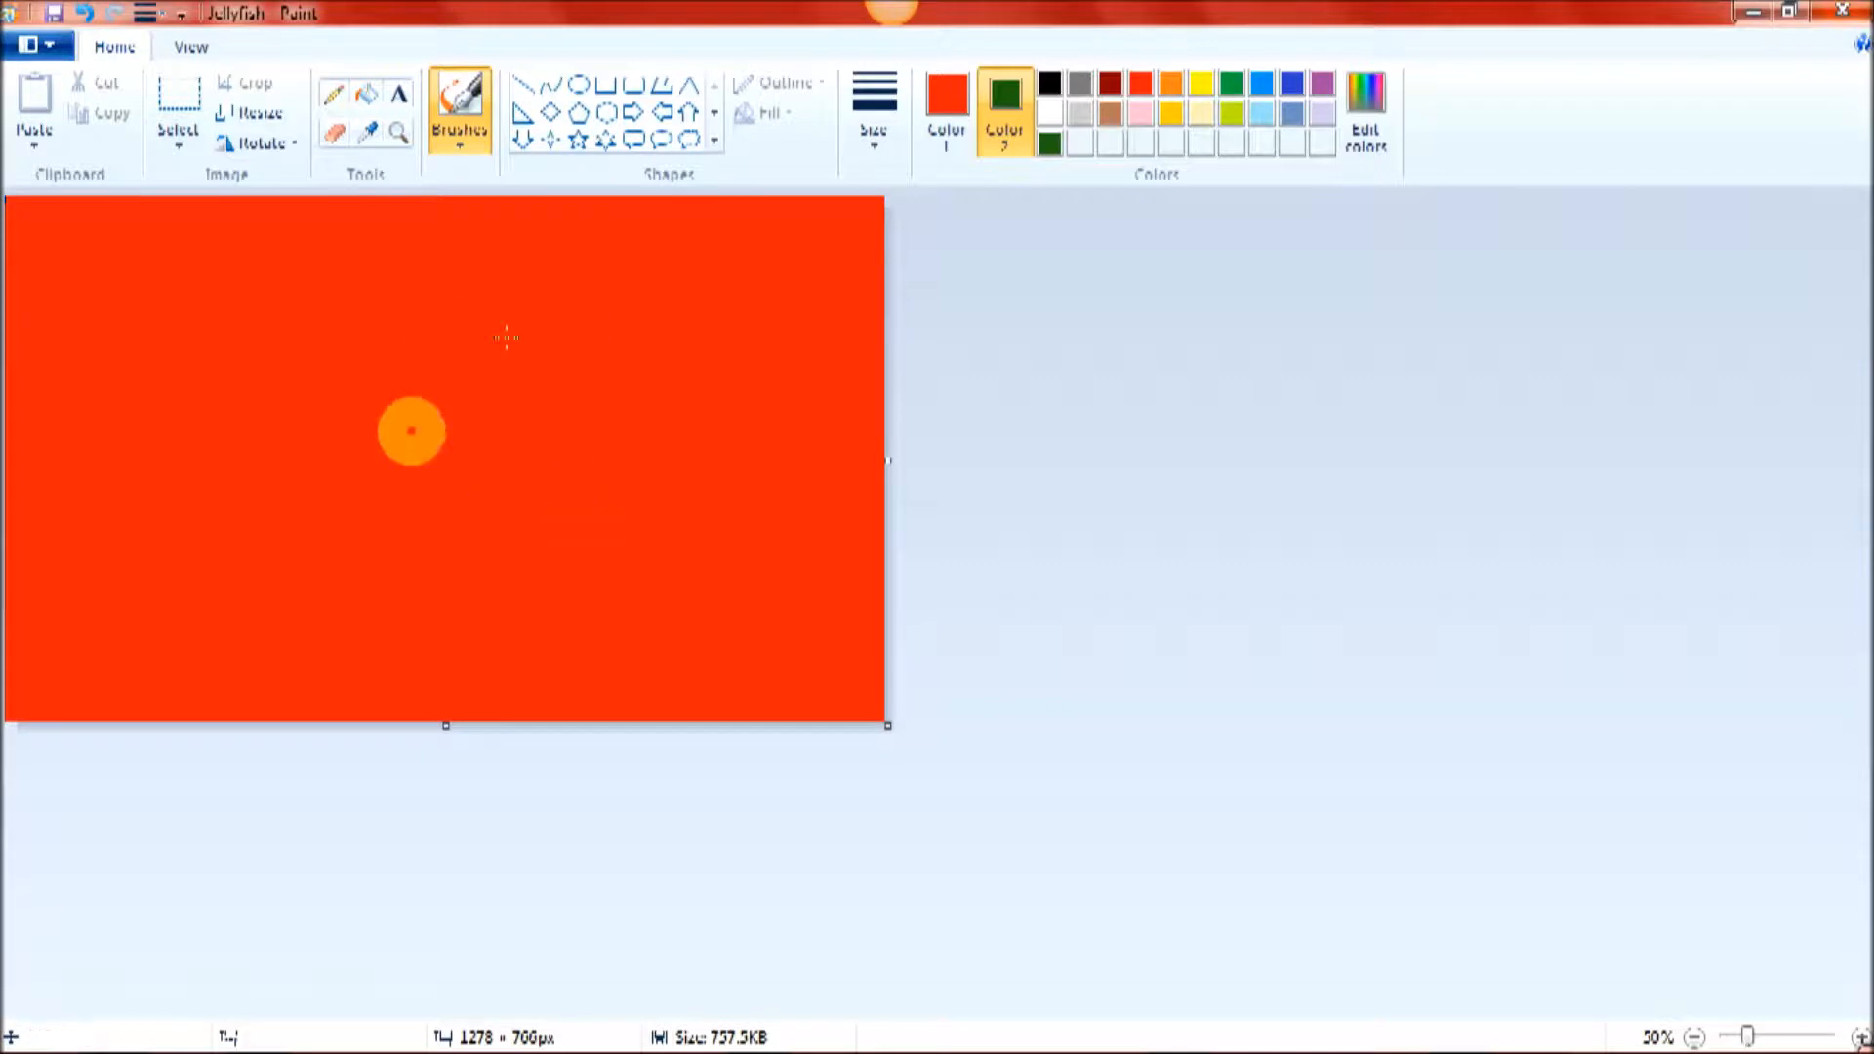
left_click(874, 107)
left_click(907, 361)
left_click(884, 127)
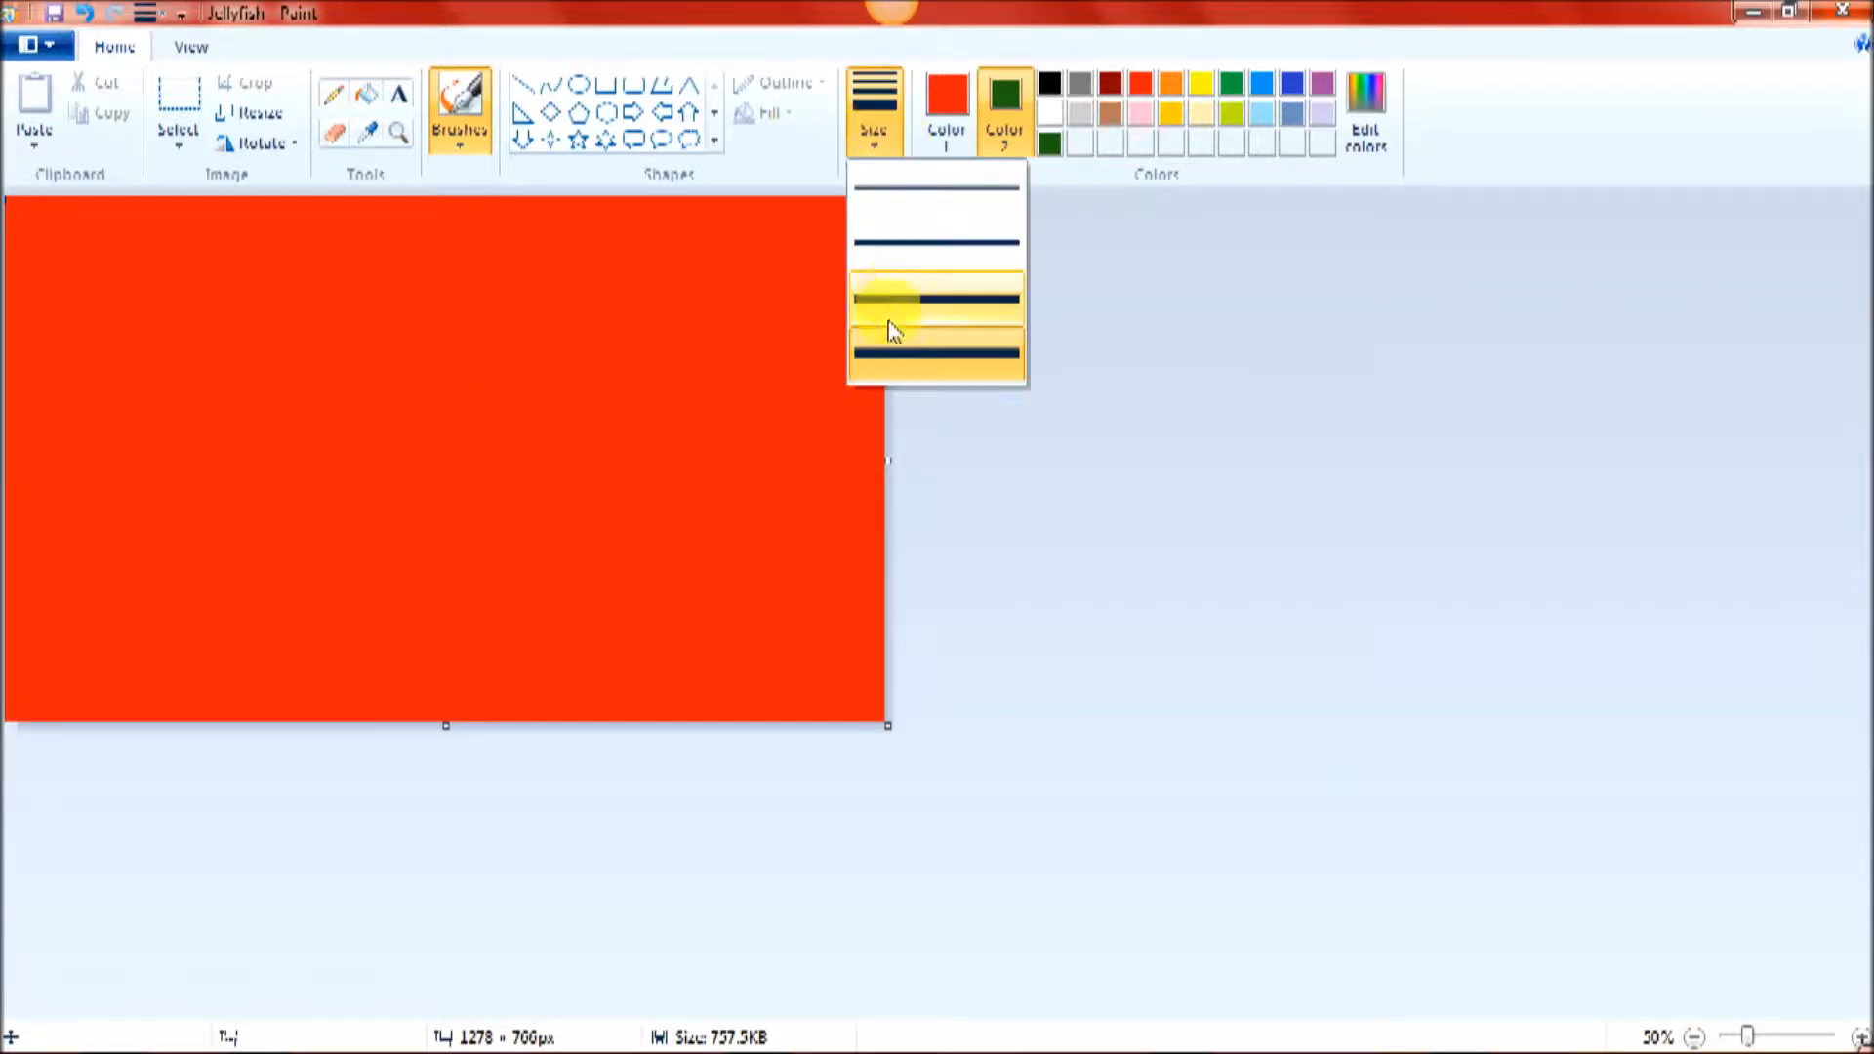
left_click(517, 295)
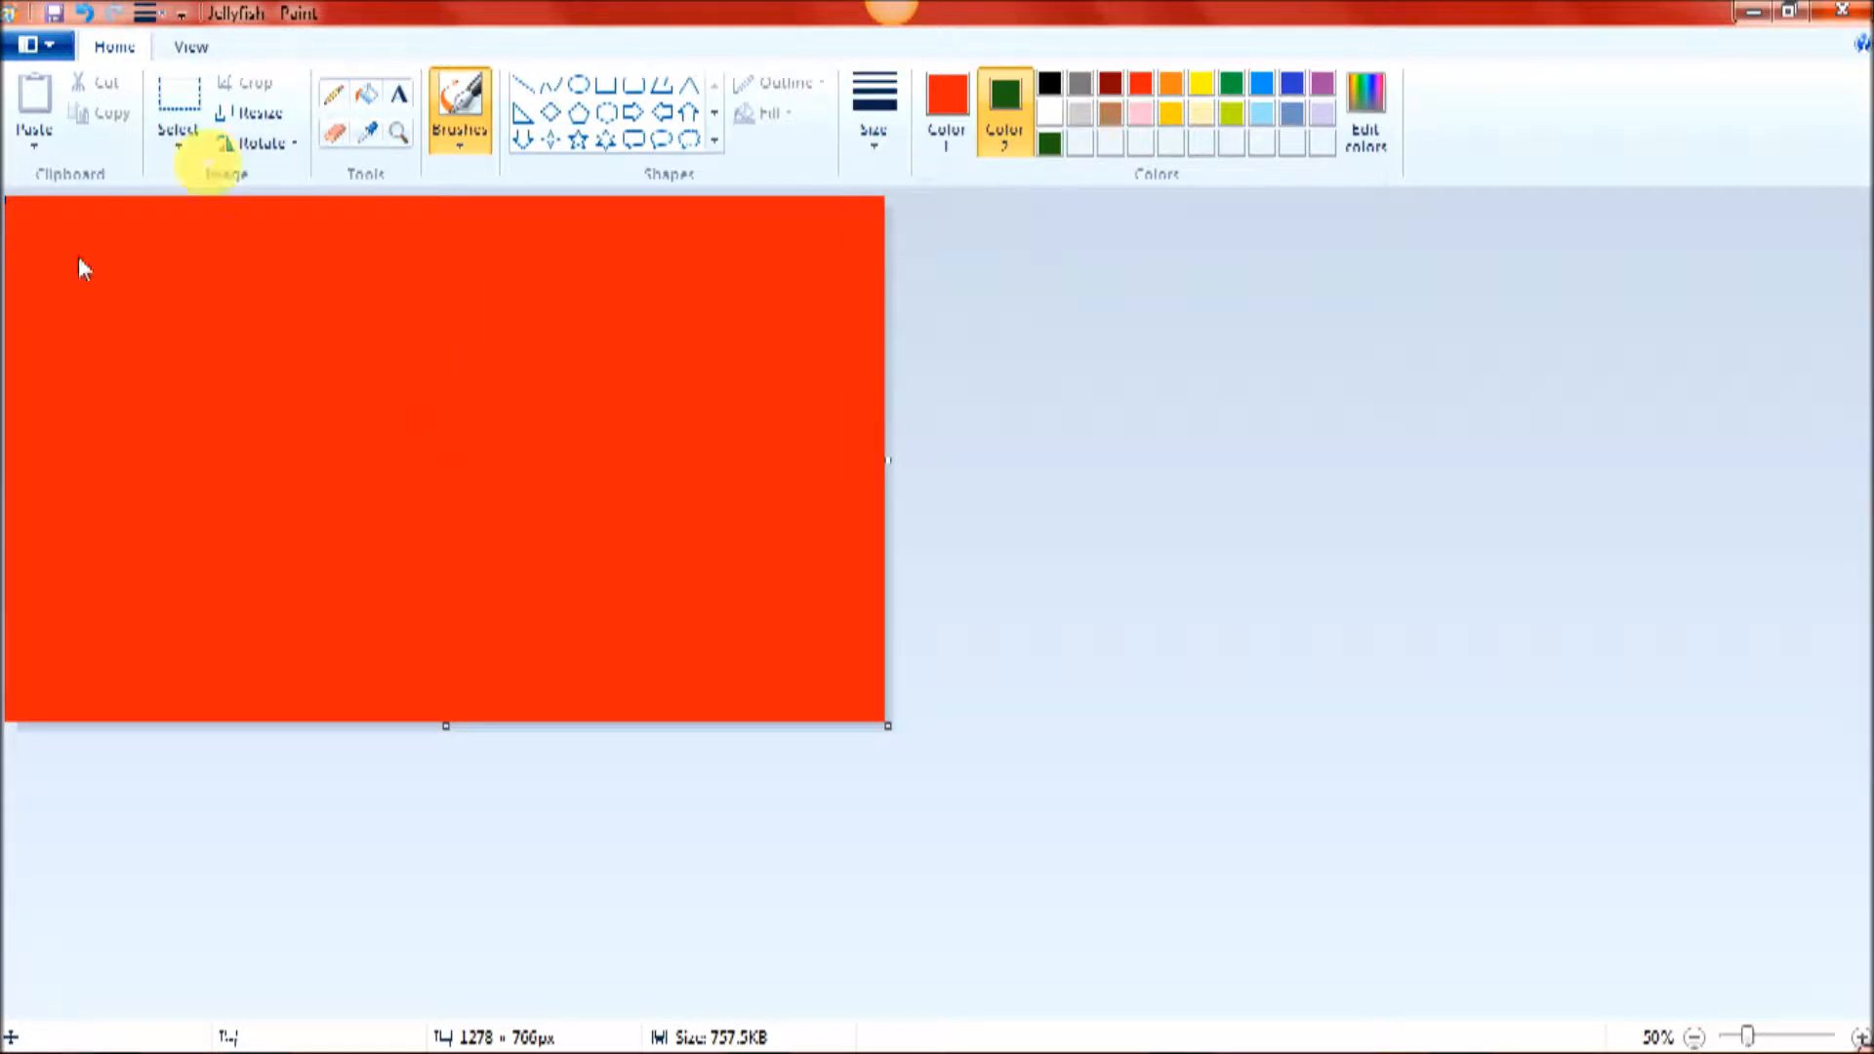
left_click(445, 132)
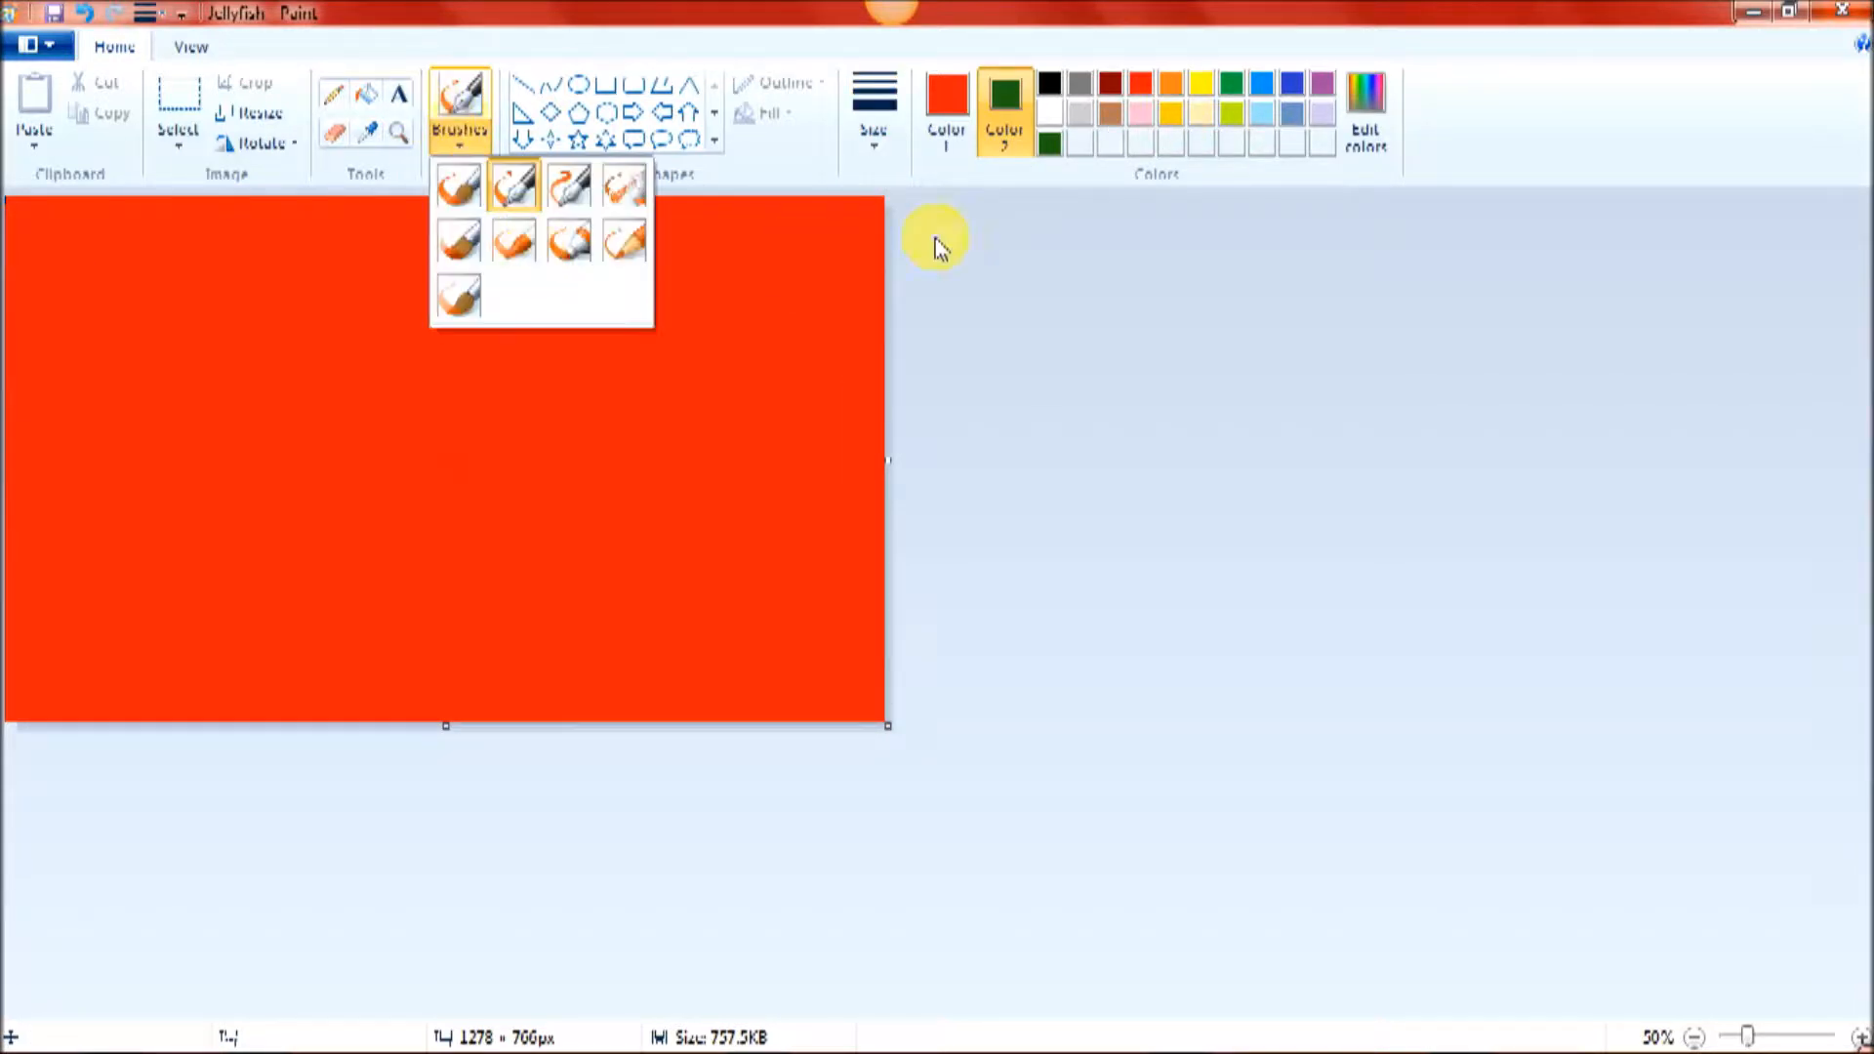
left_click(690, 222)
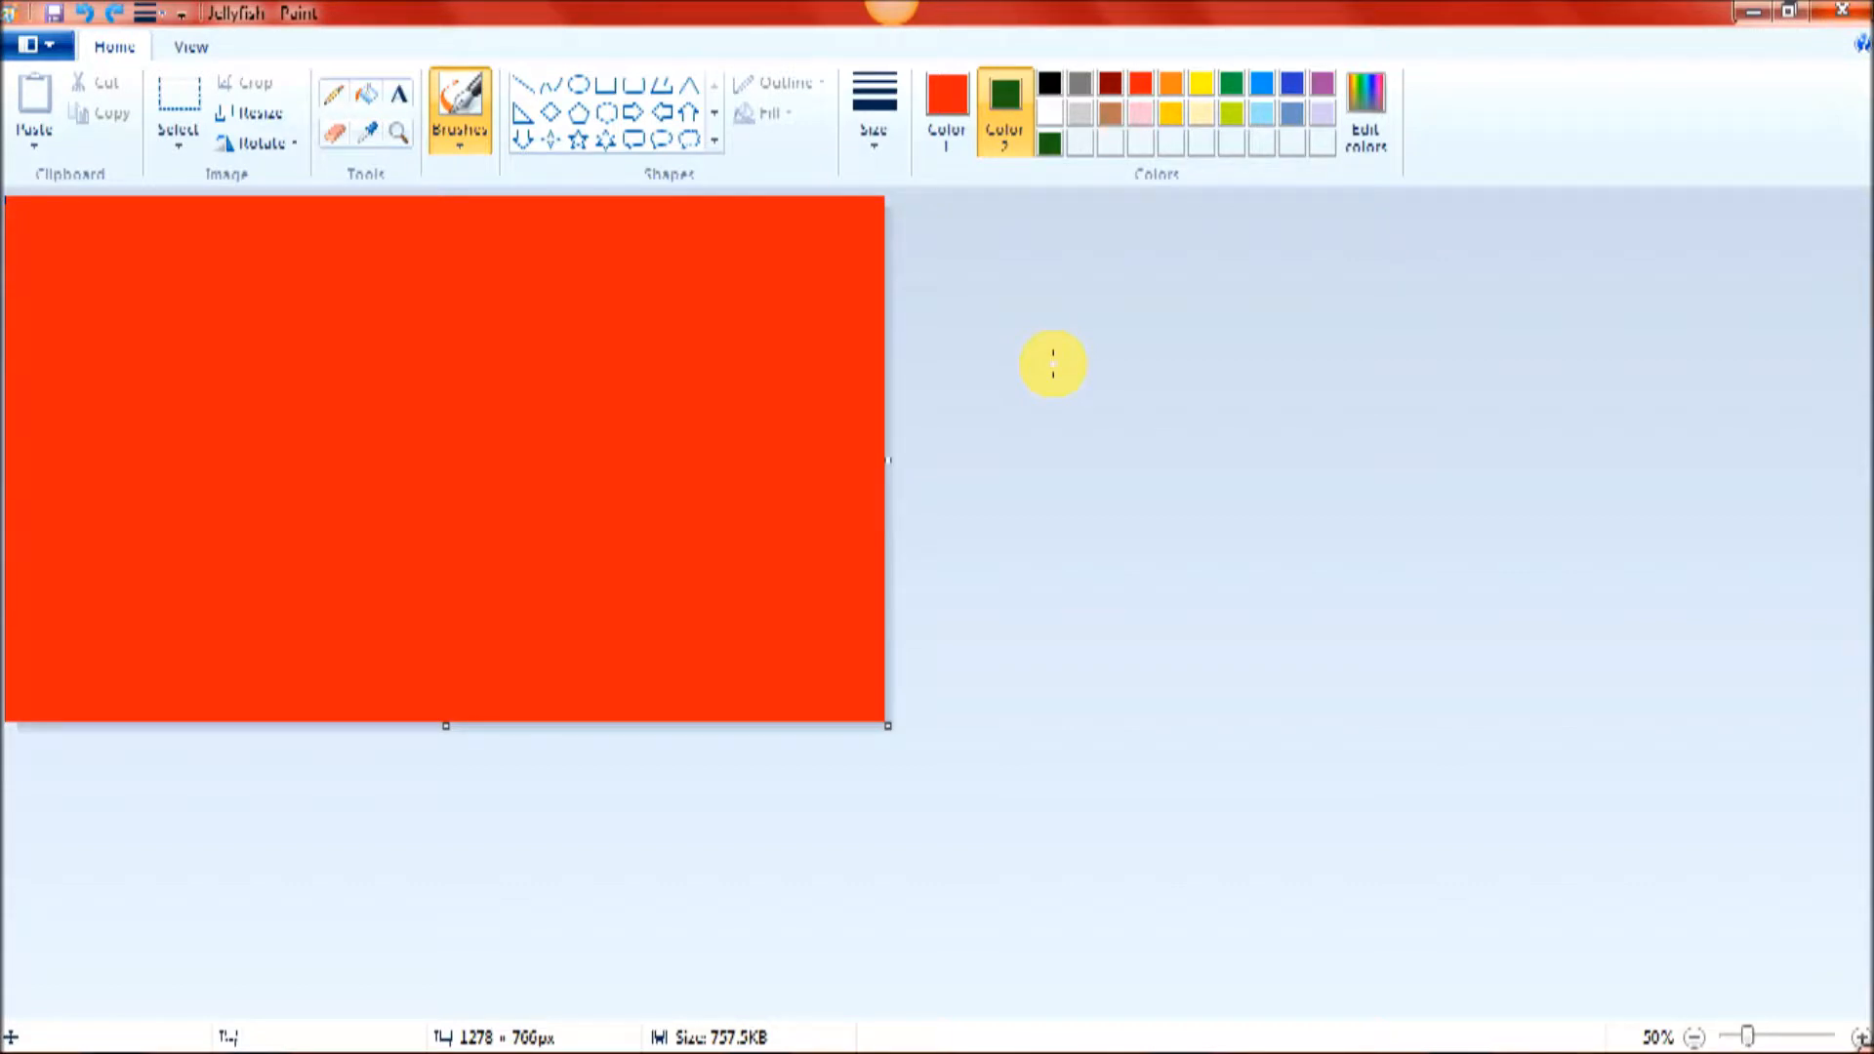
Step: Undo the red fill and the canvas resizing to restore the edited jellyfish picture
key("ctrl+z")
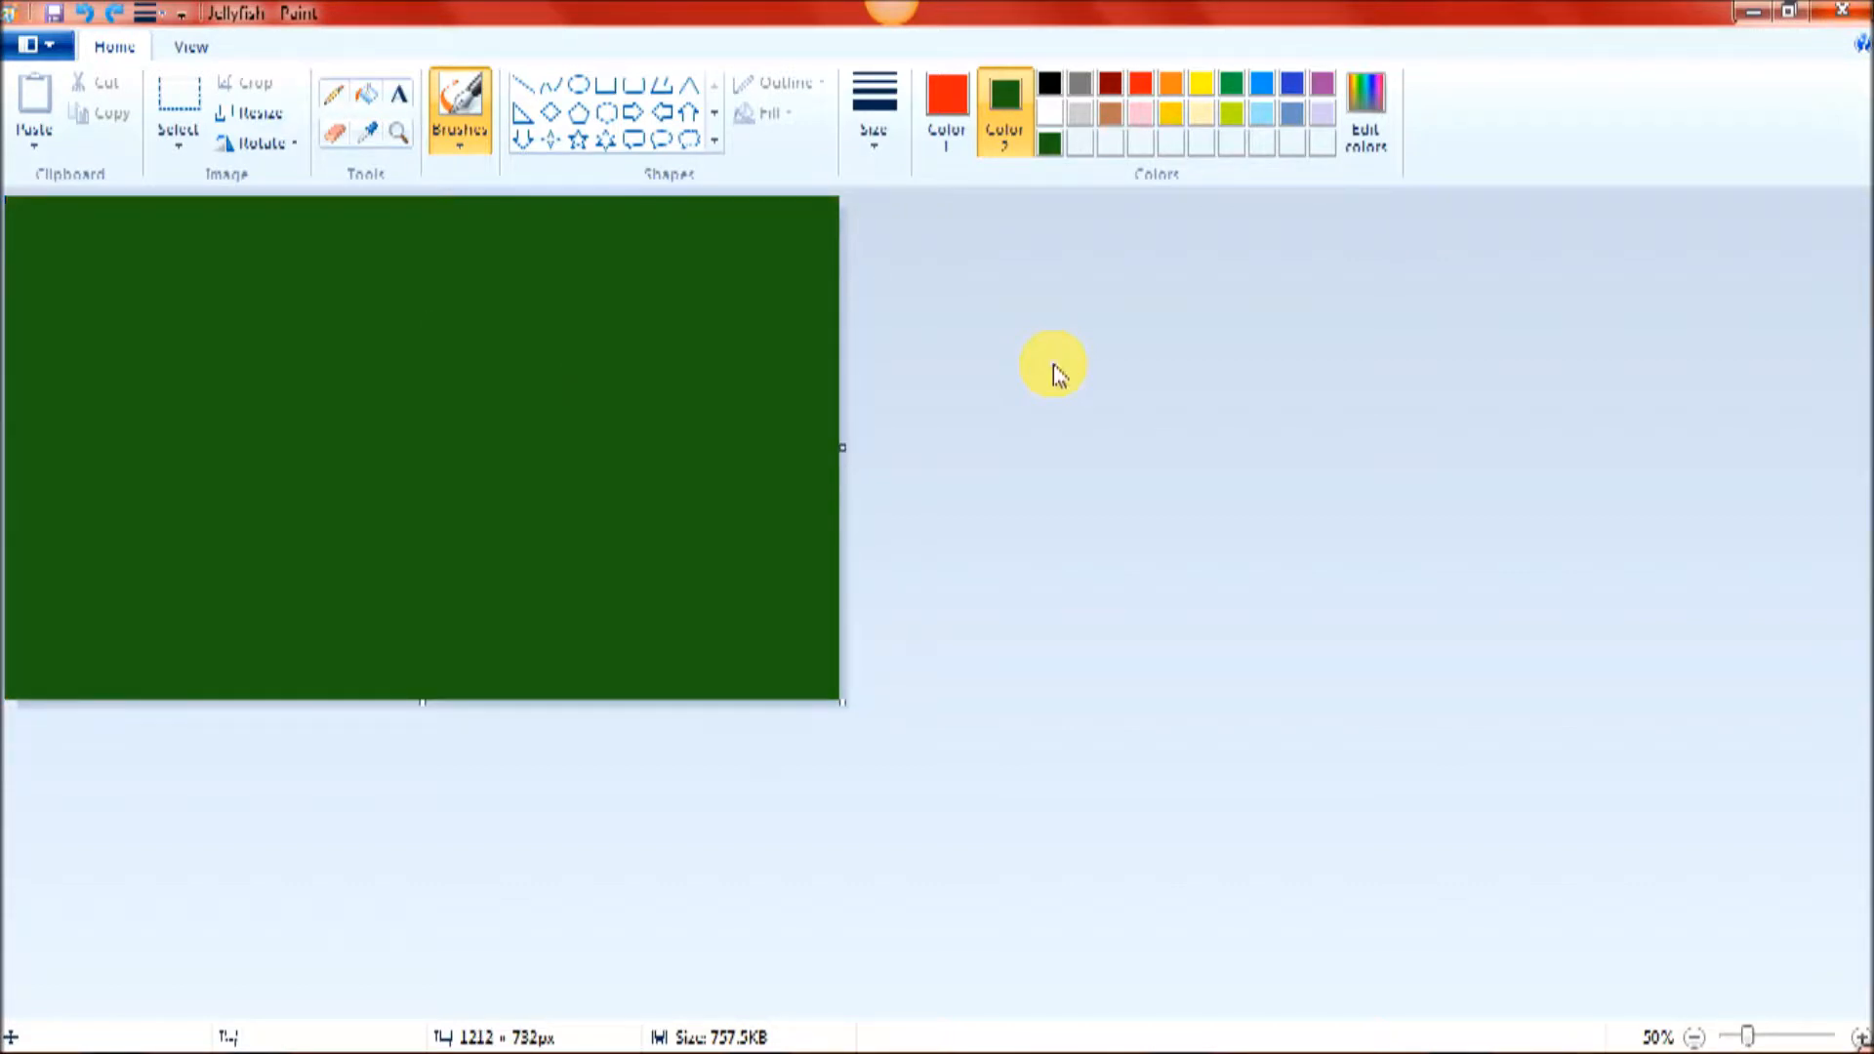
key("ctrl+z")
key("ctrl+z")
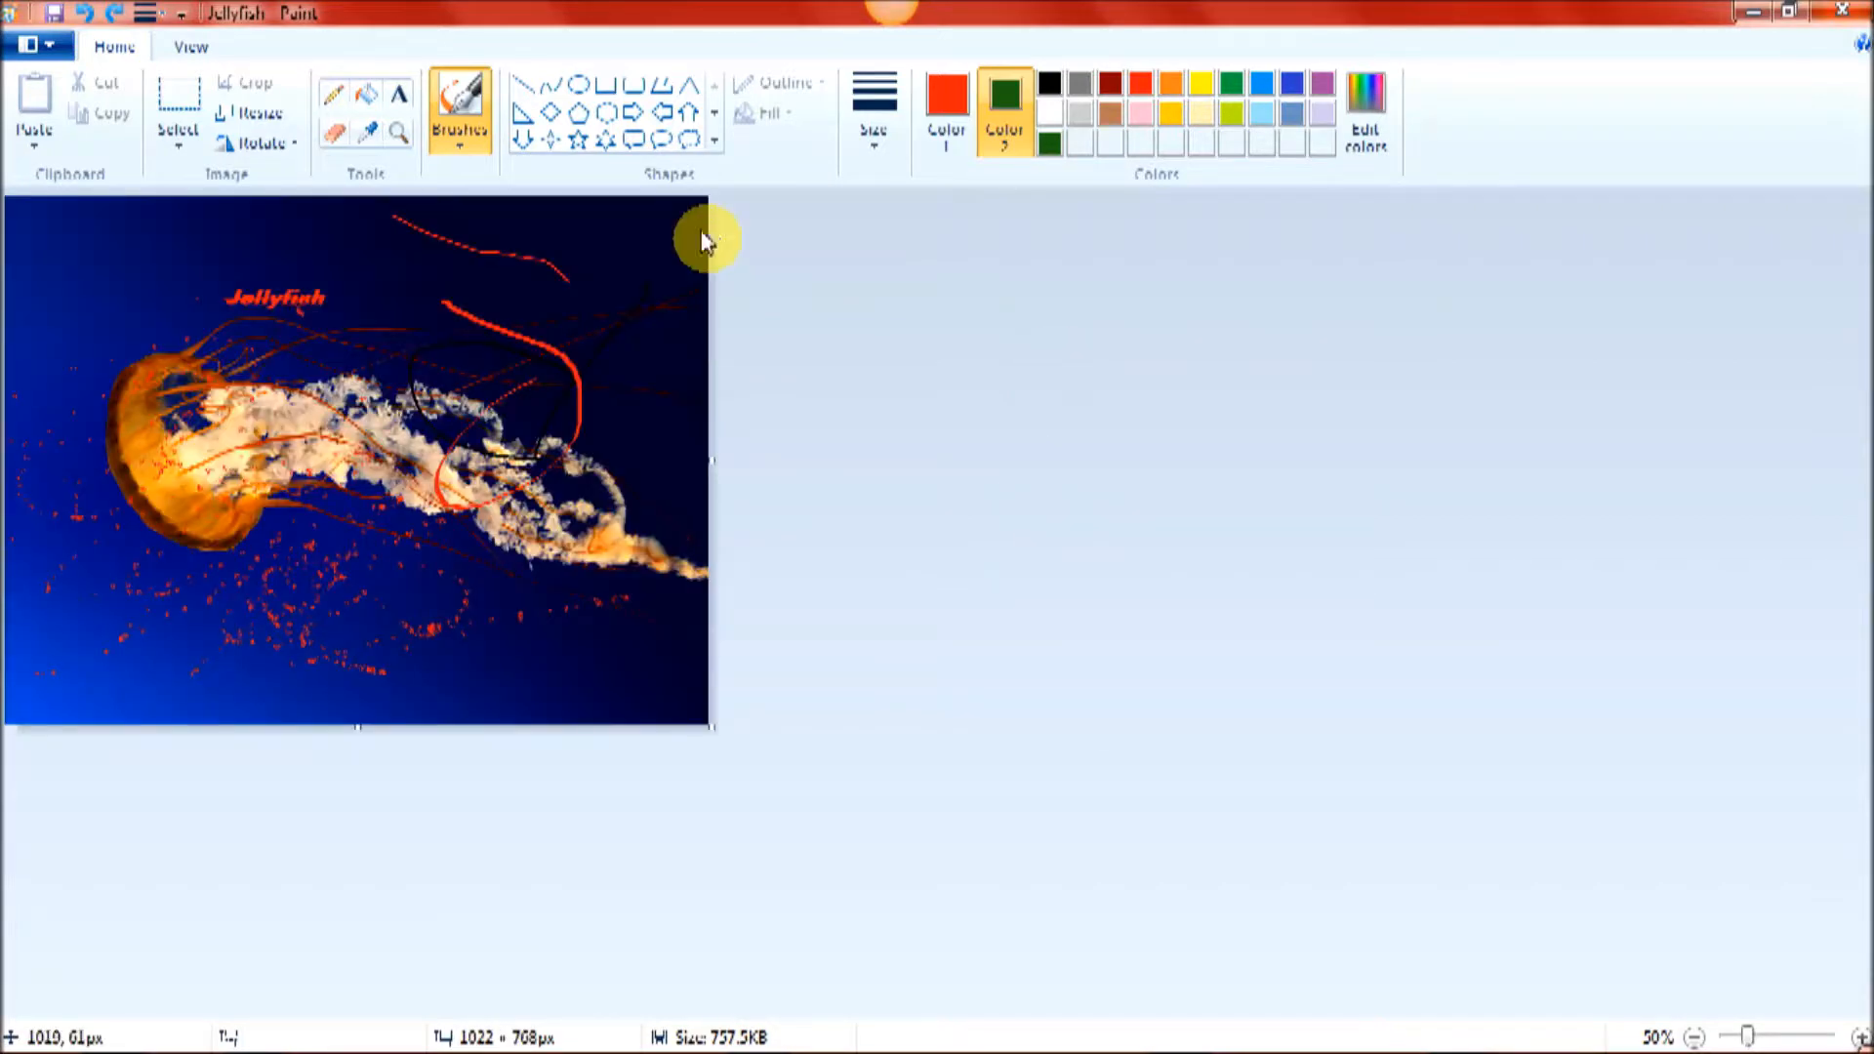
Step: View the restored jellyfish picture in full screen and return to the editing window
left_click(192, 47)
left_click(339, 98)
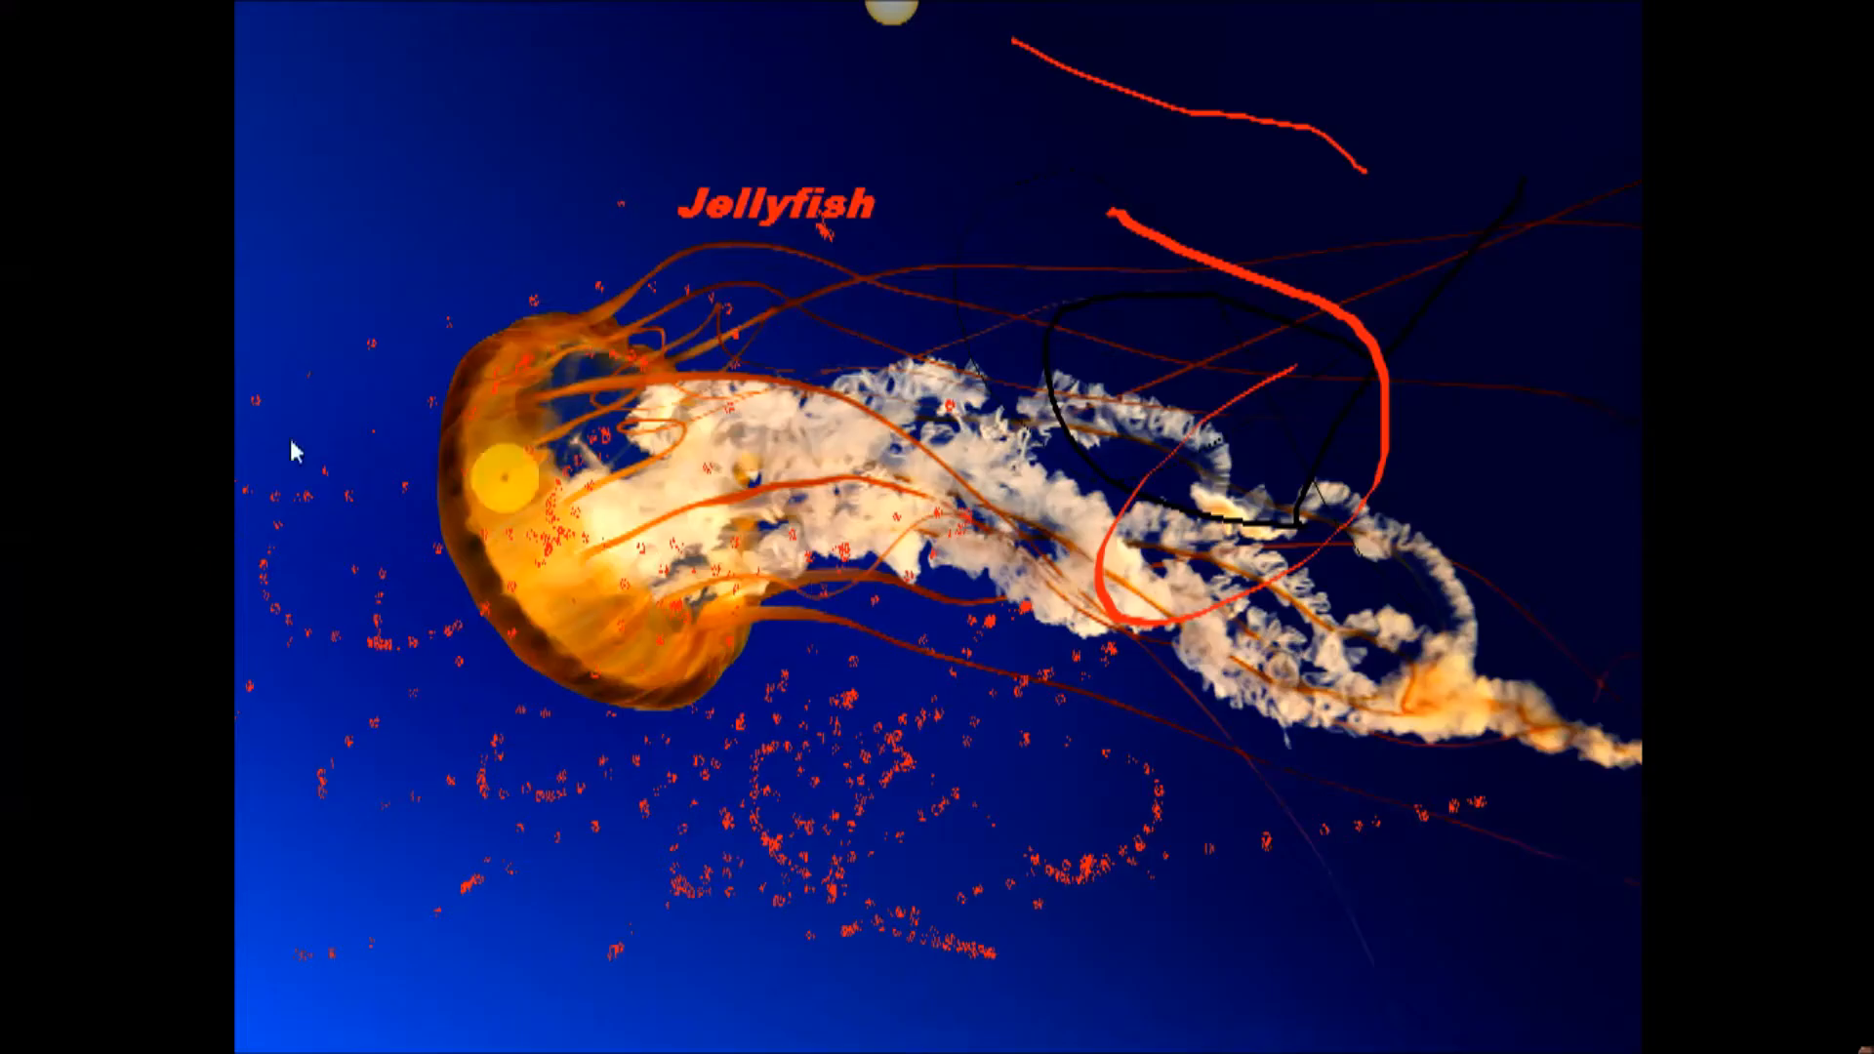
left_click(302, 569)
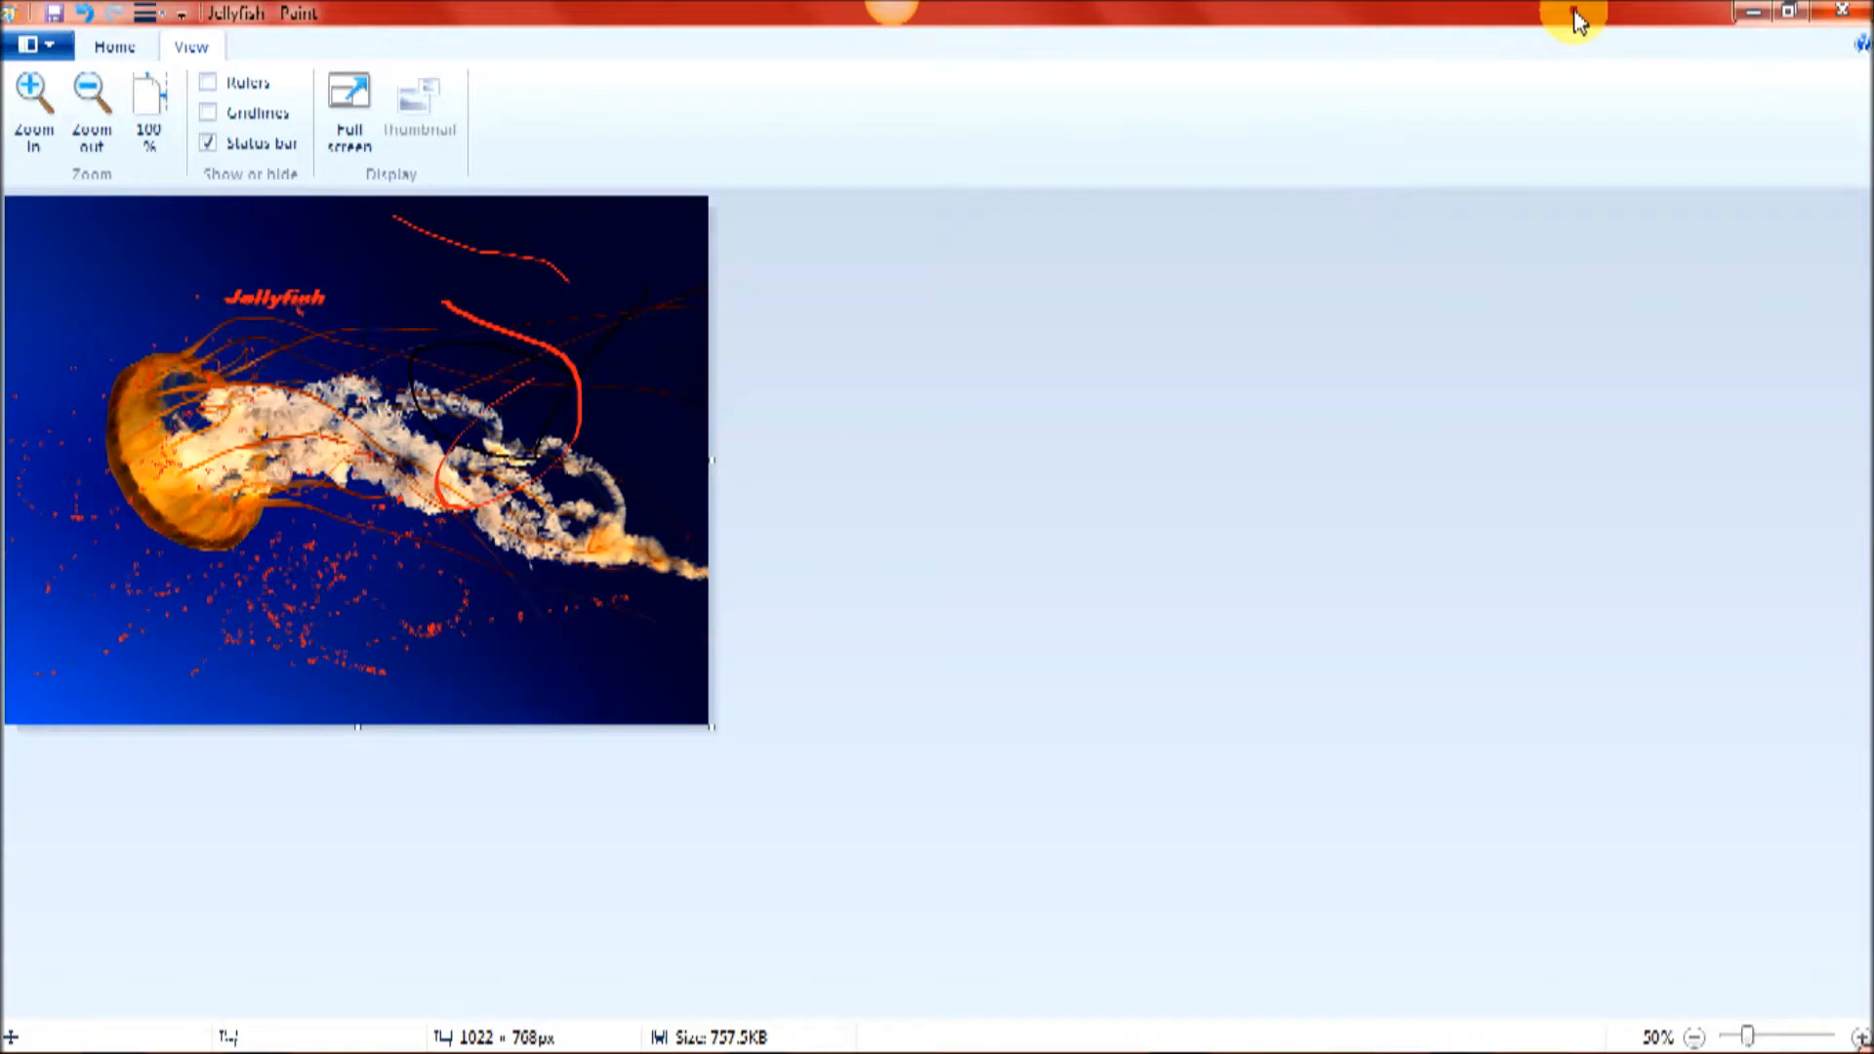
Step: Review the file commands, including the Save as formats, sending by e-mail, desktop background and recent pictures
left_click(29, 45)
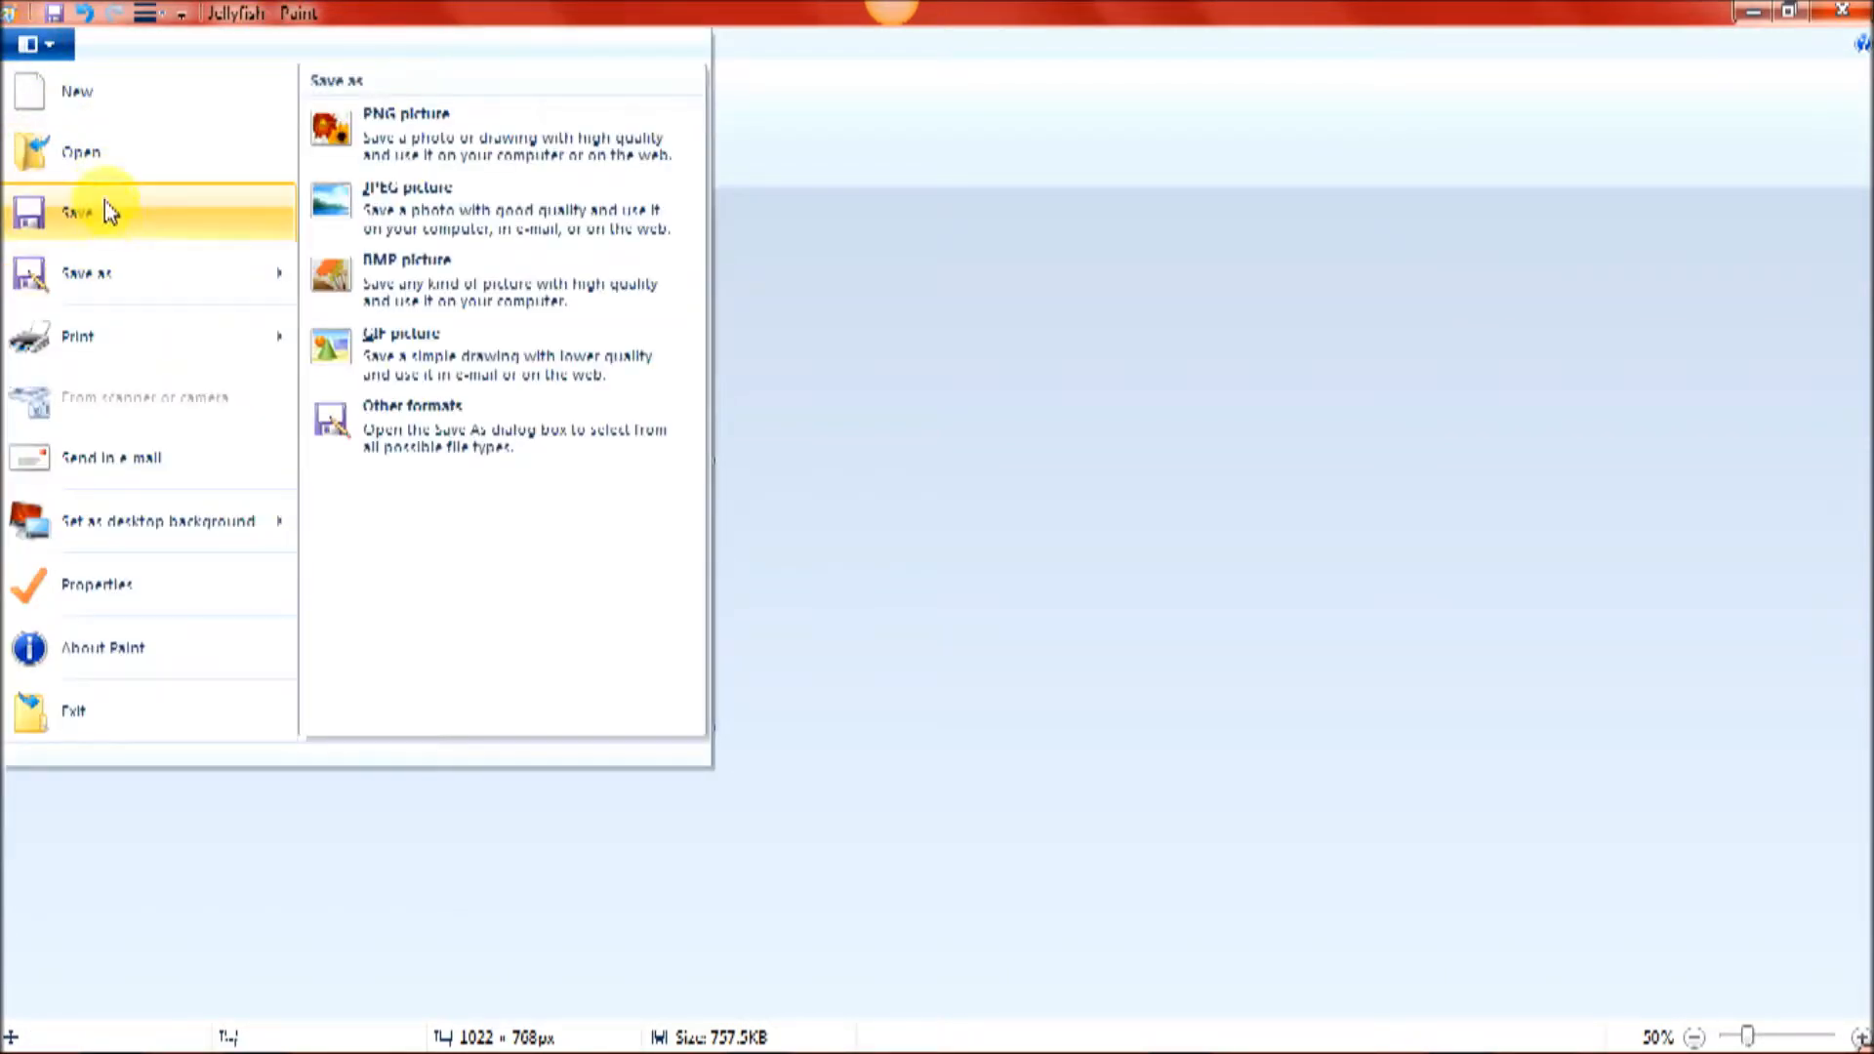
mouse_move(104, 275)
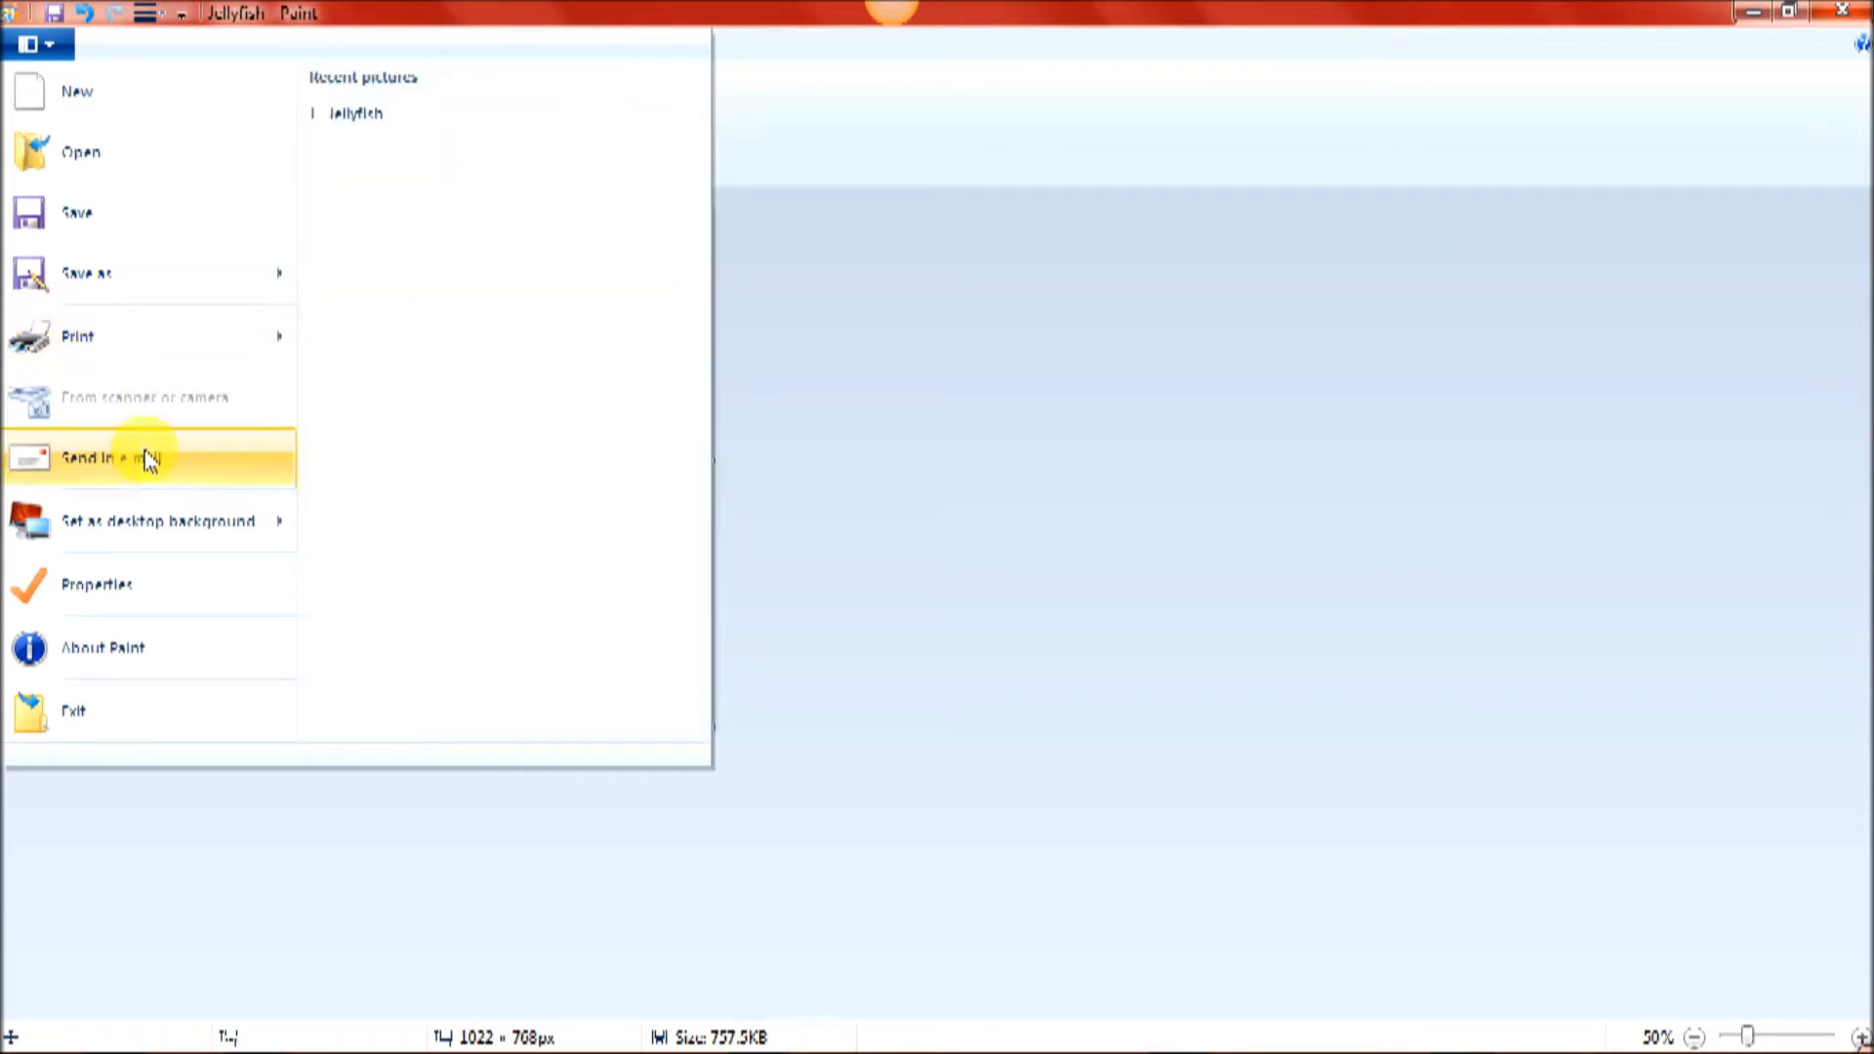
mouse_move(202, 542)
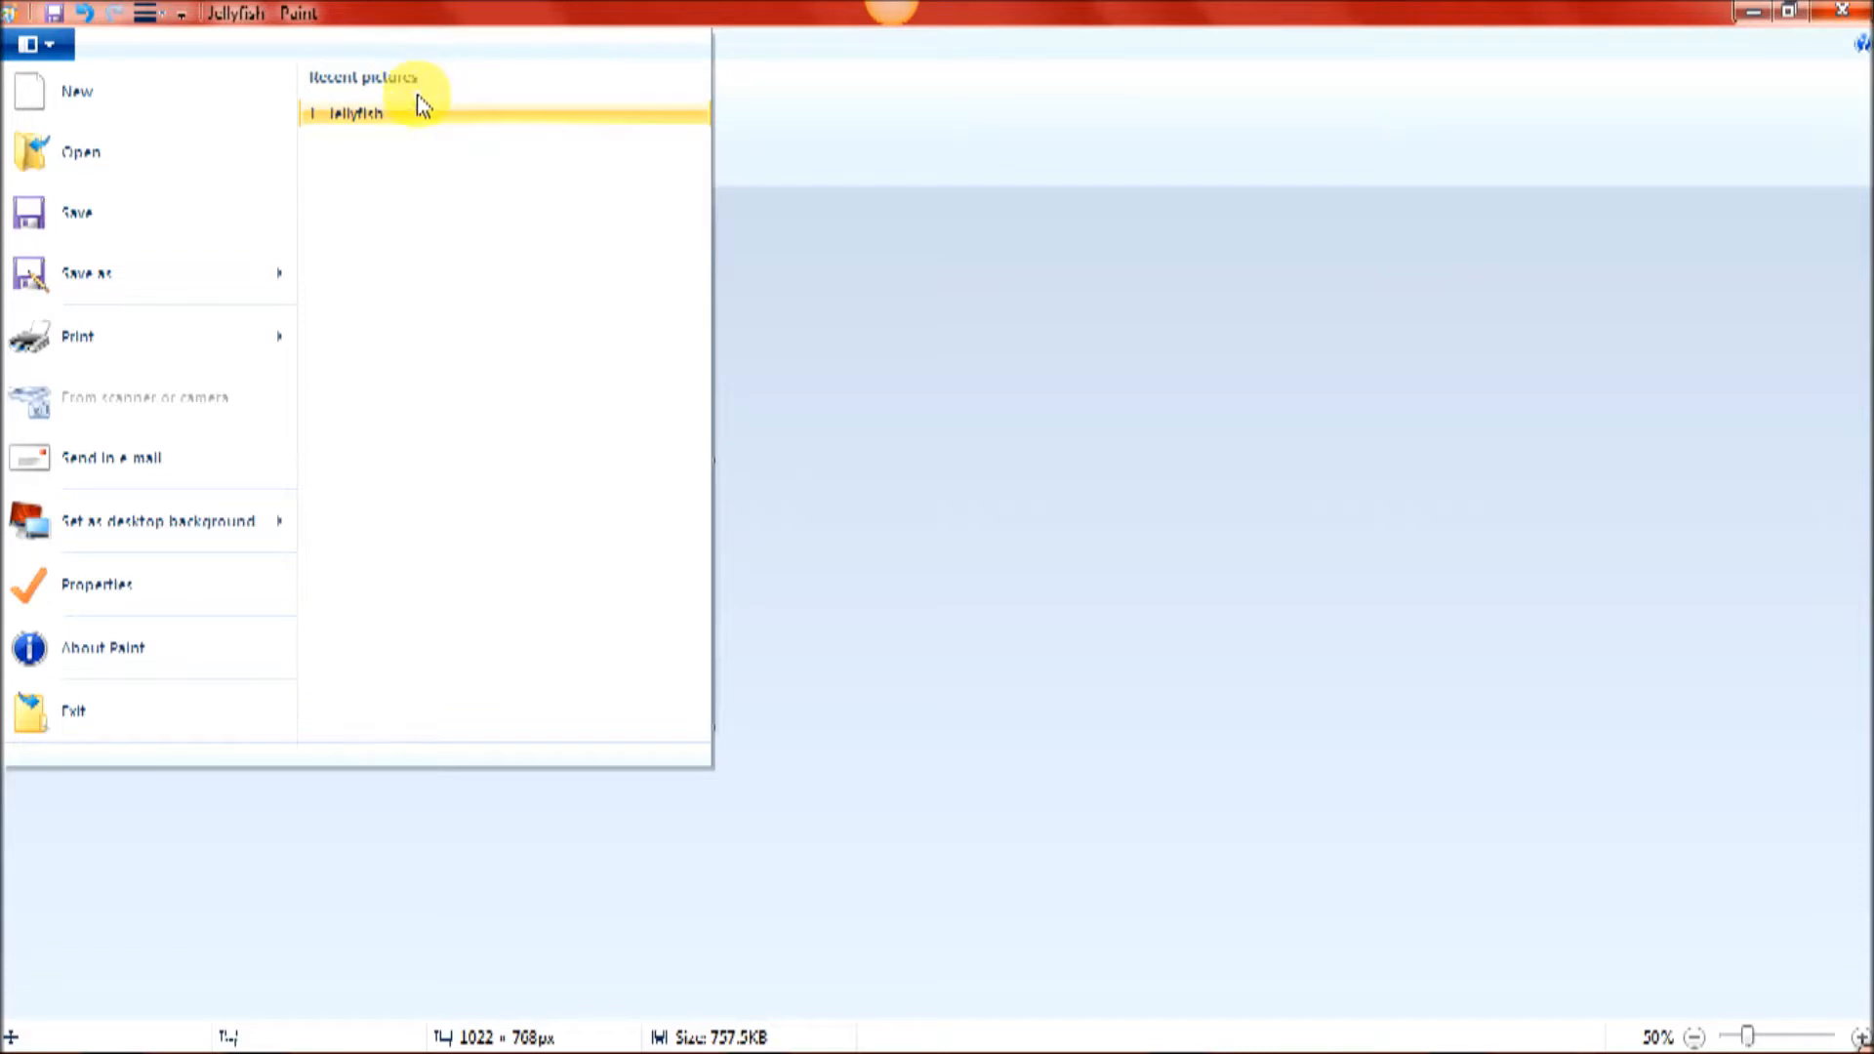
left_click(389, 207)
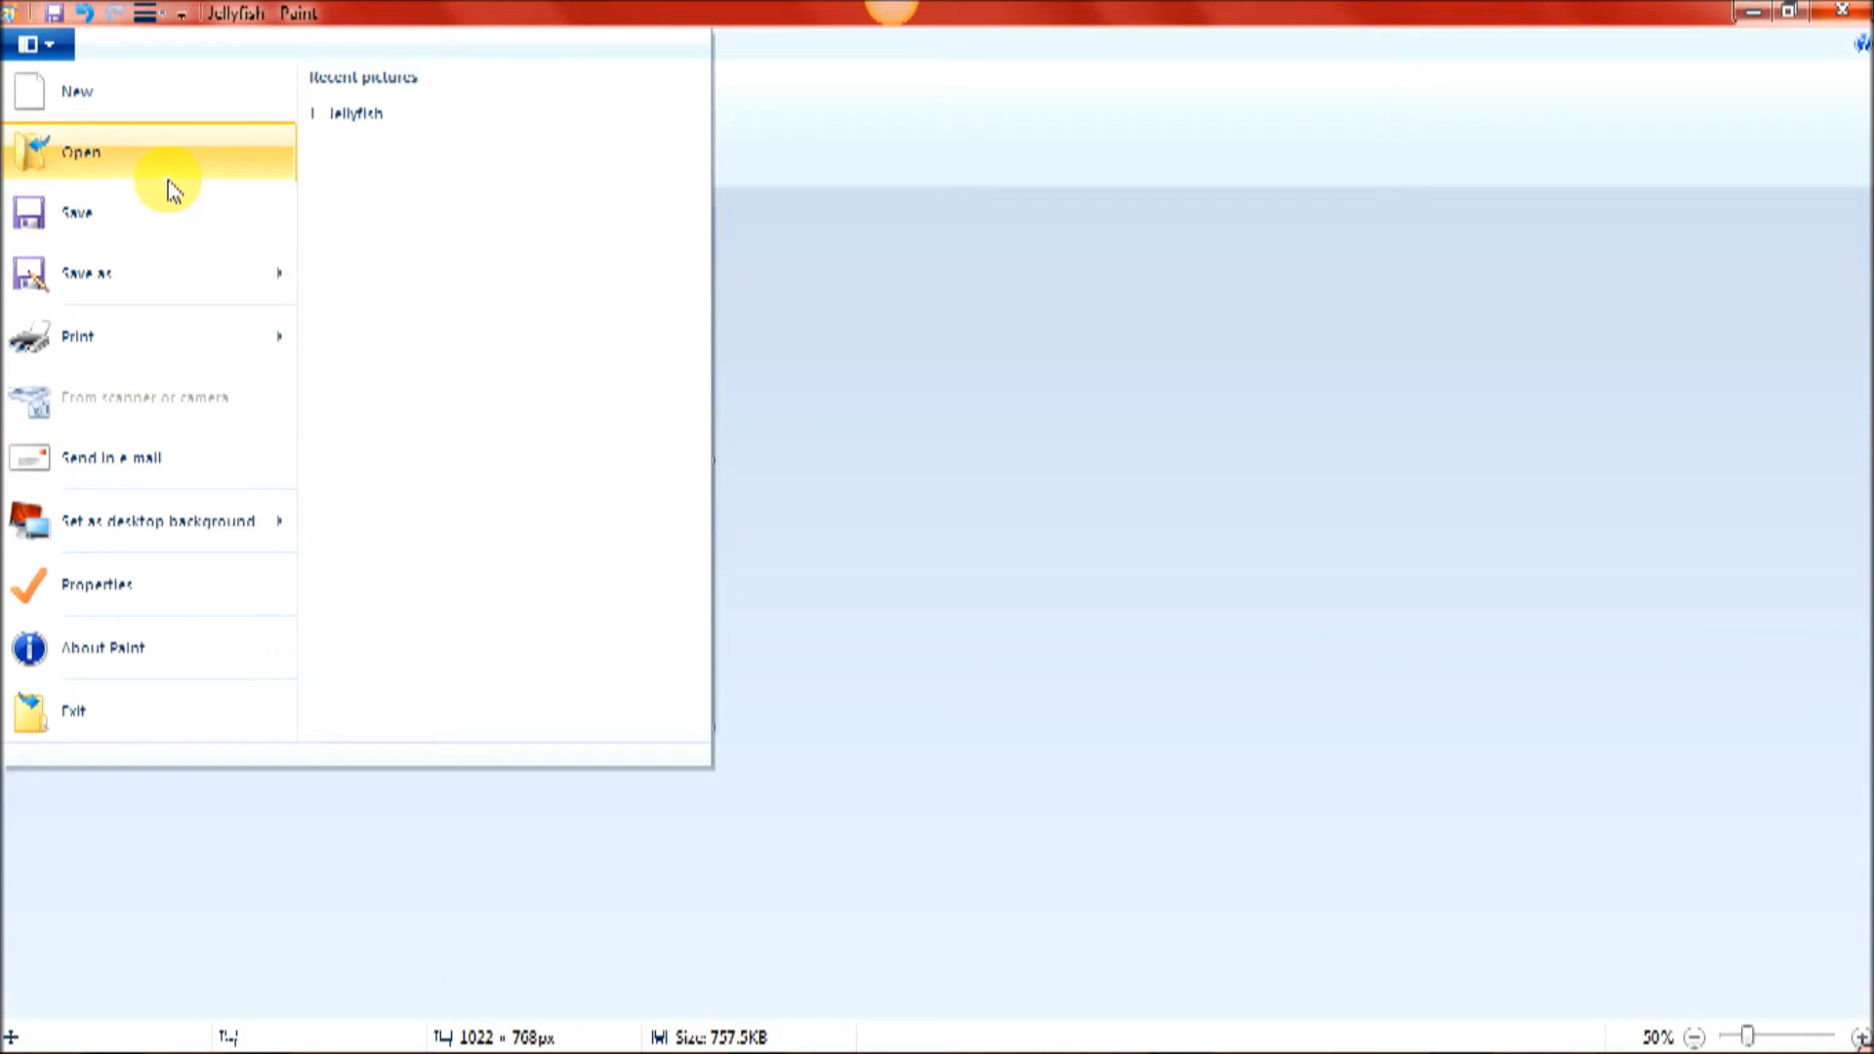
Step: Save the edited picture as a JPEG named "Jellyfish art" in the Sample Pictures folder and close Paint
left_click(150, 279)
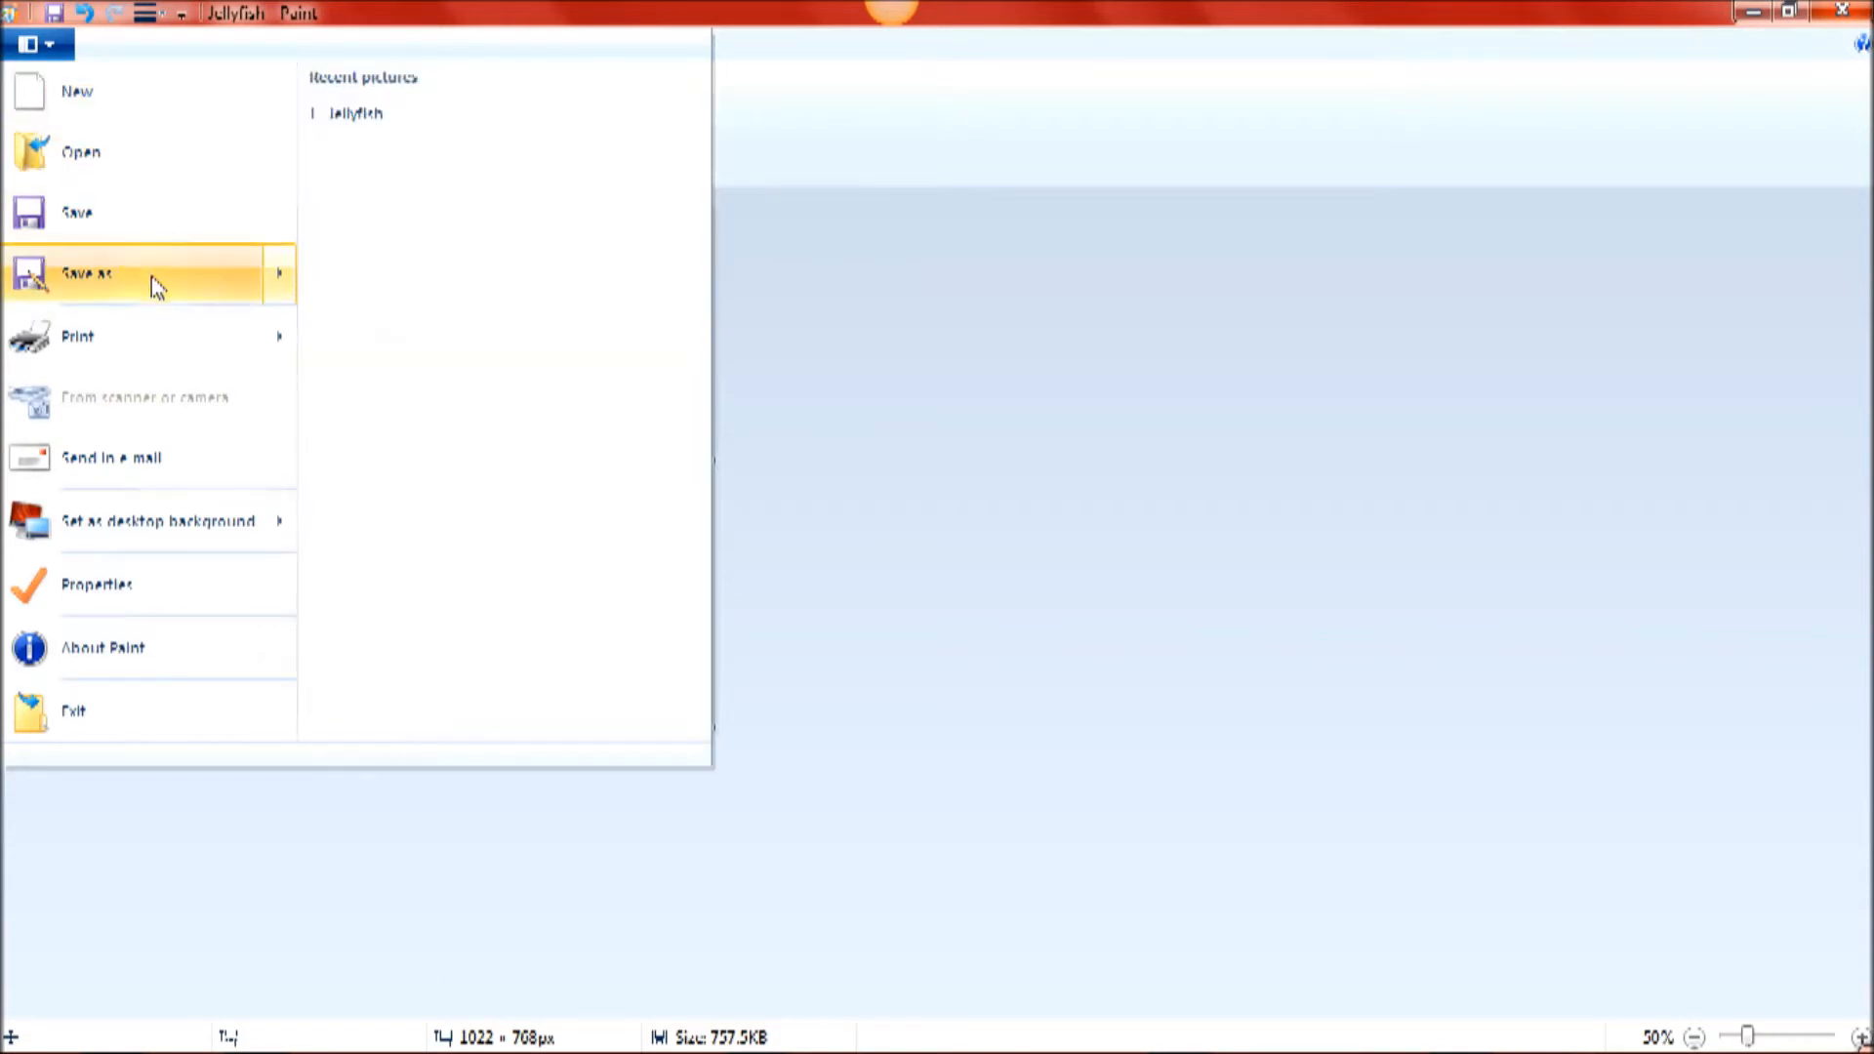
left_click(1006, 709)
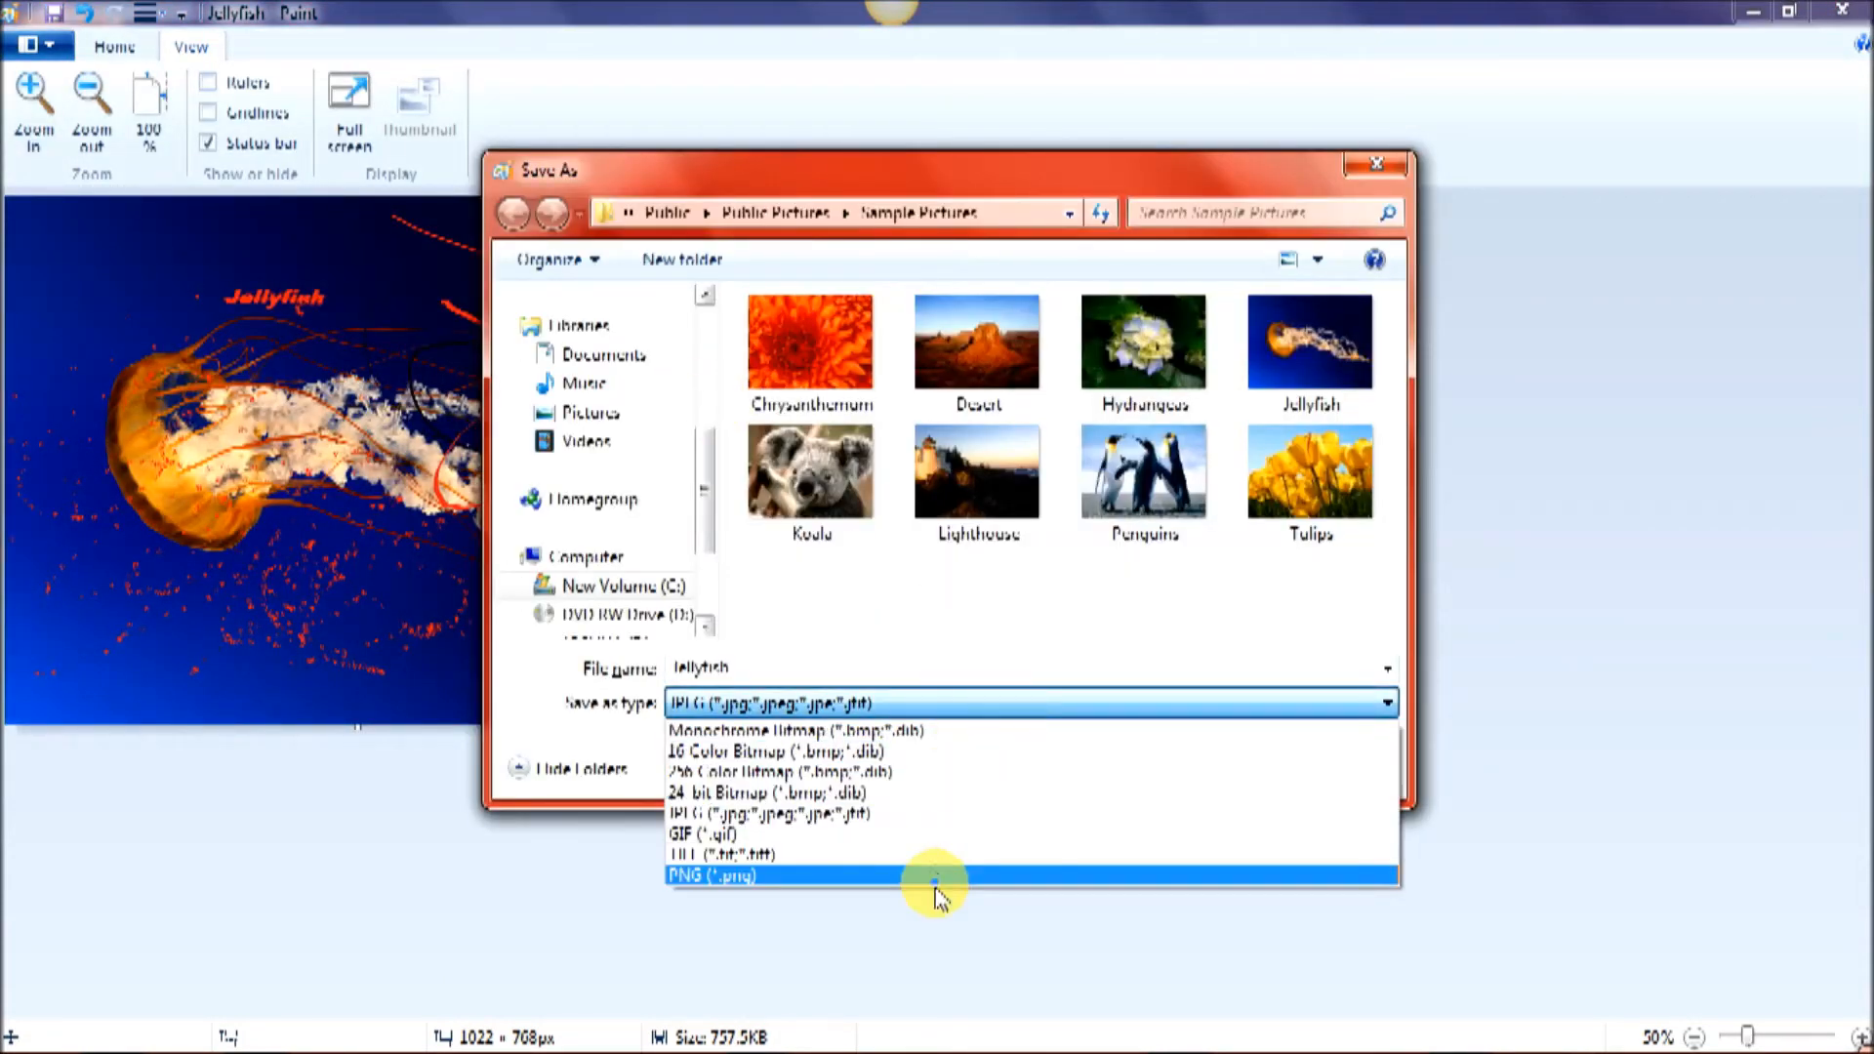
left_click(934, 823)
left_click(815, 668)
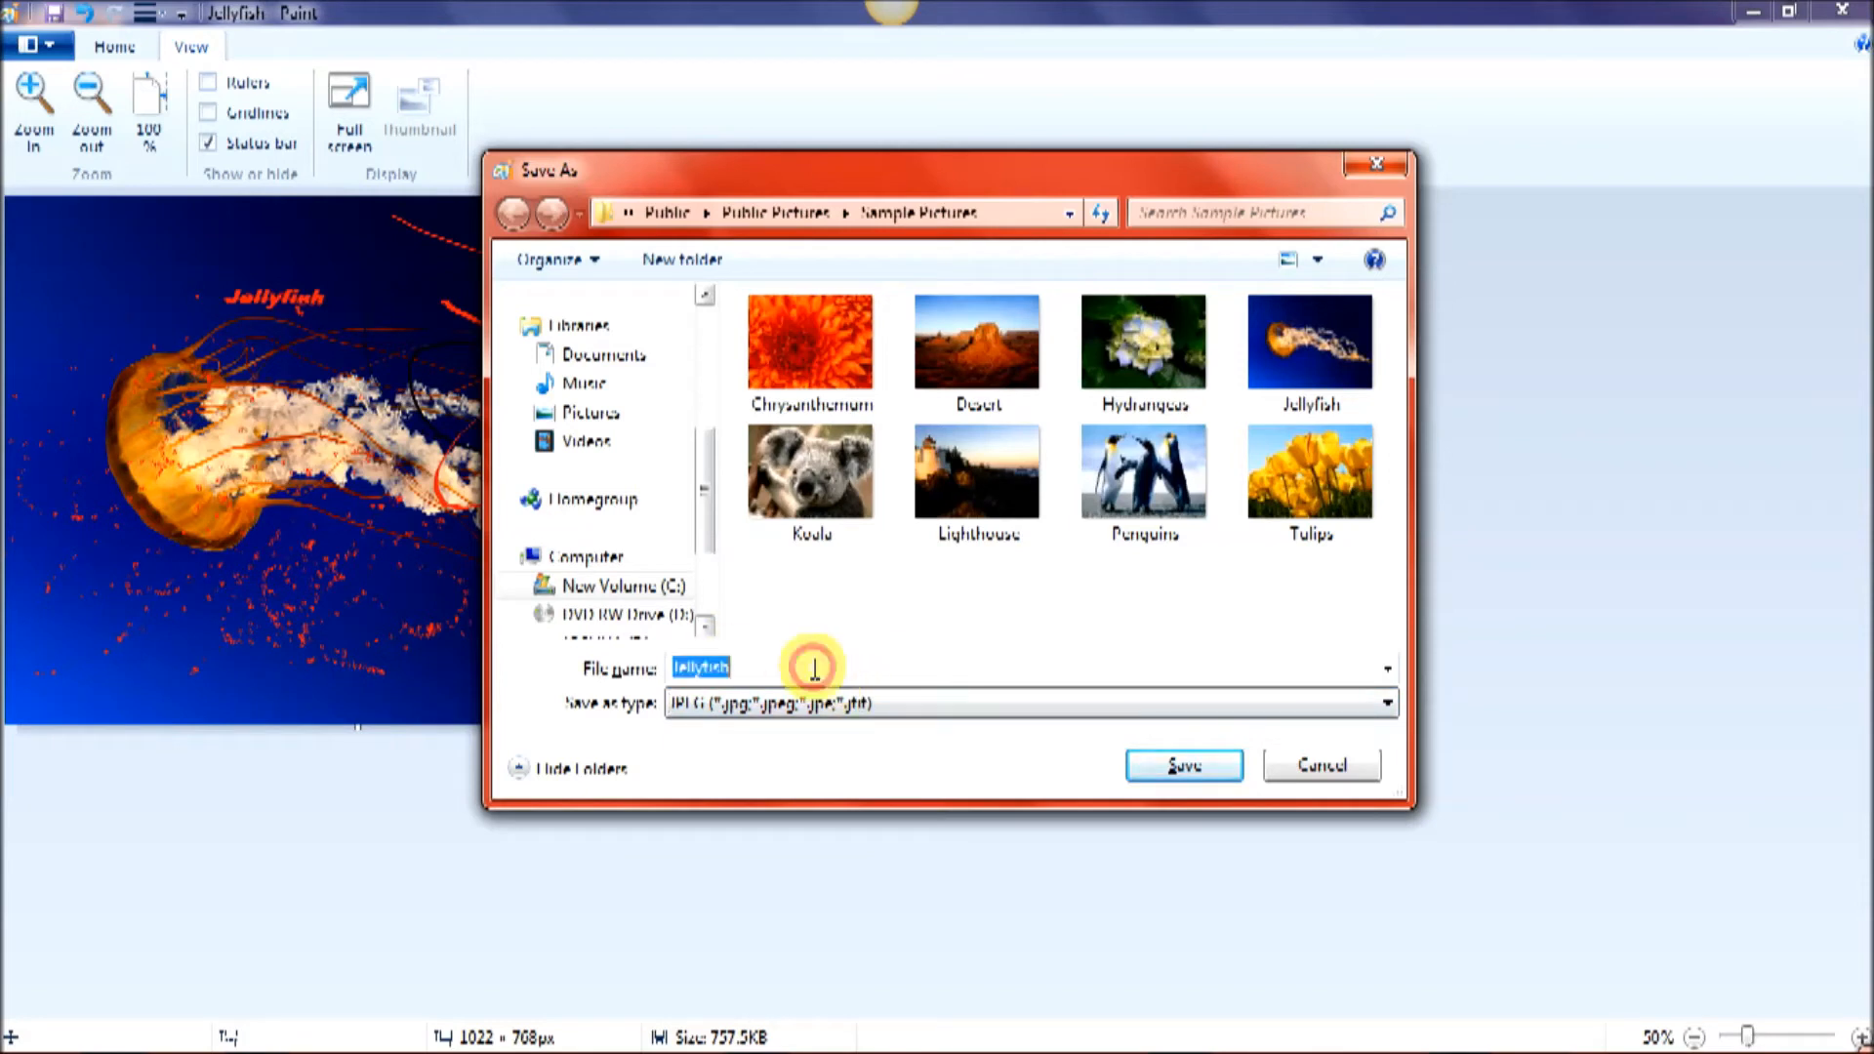
type("art")
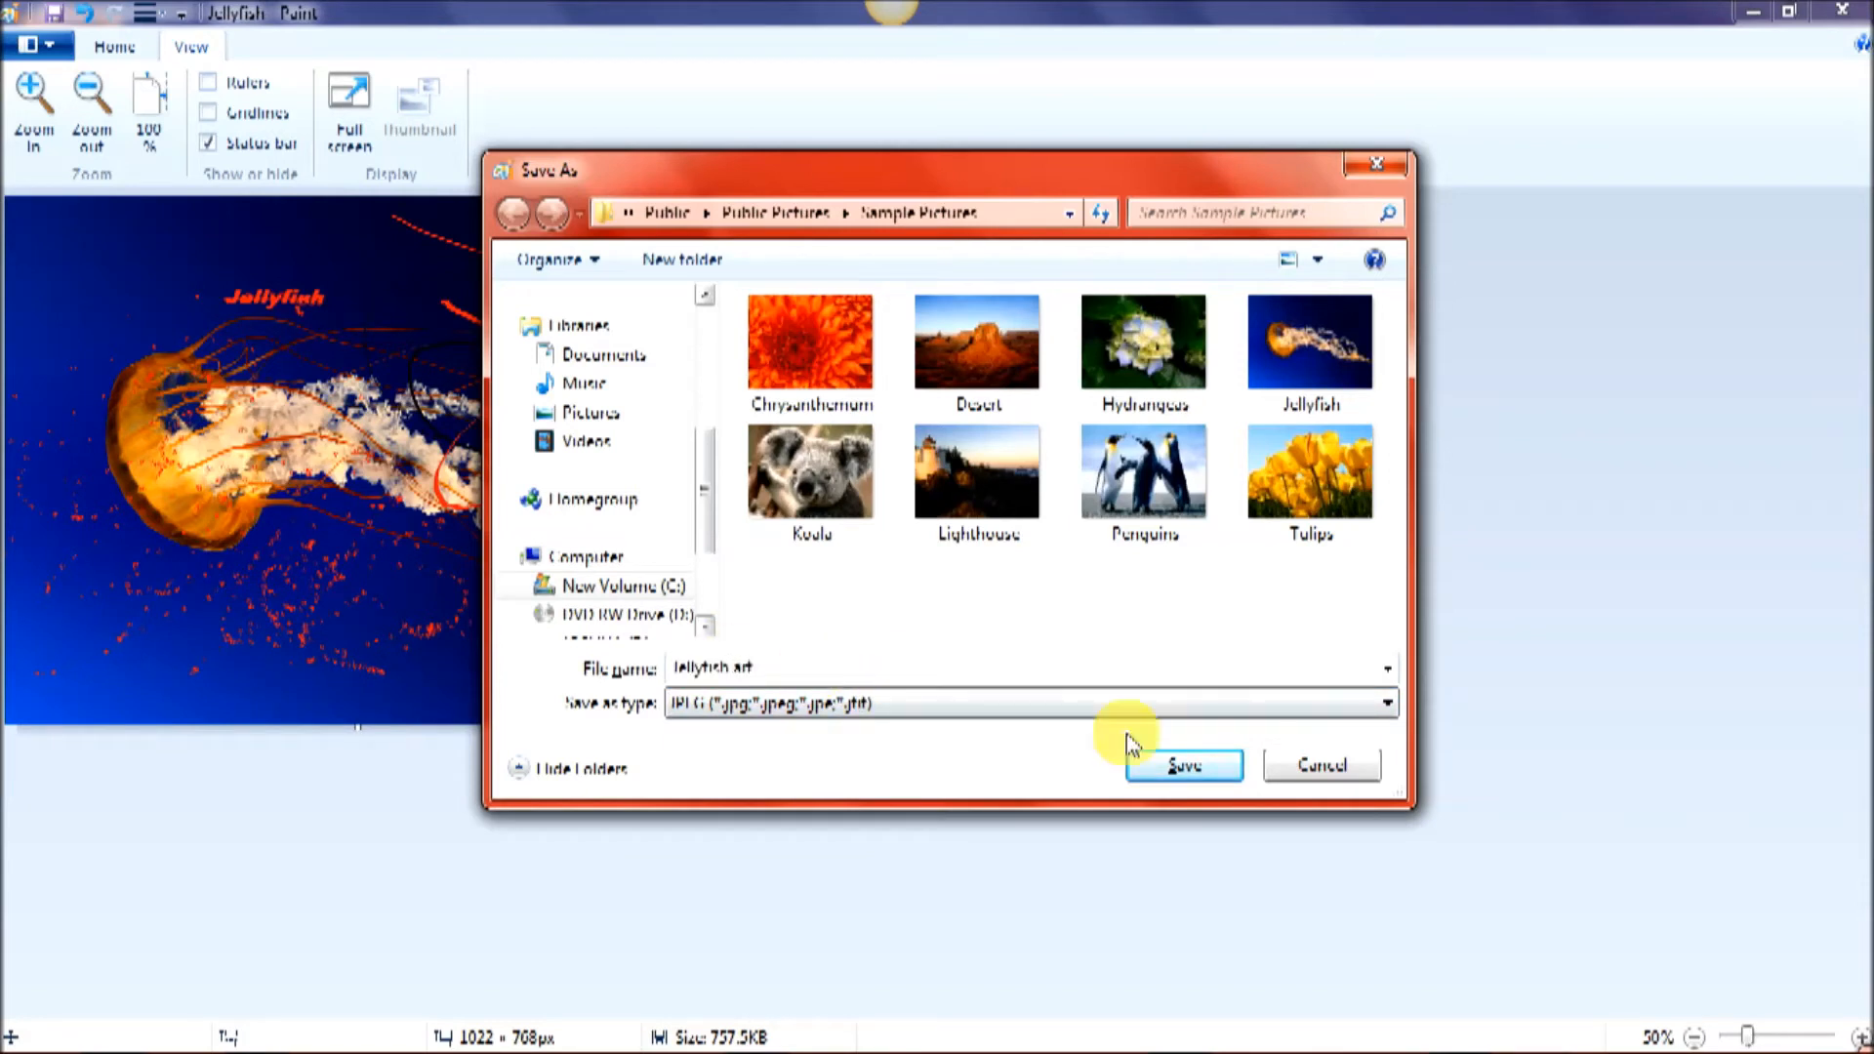
left_click(1181, 765)
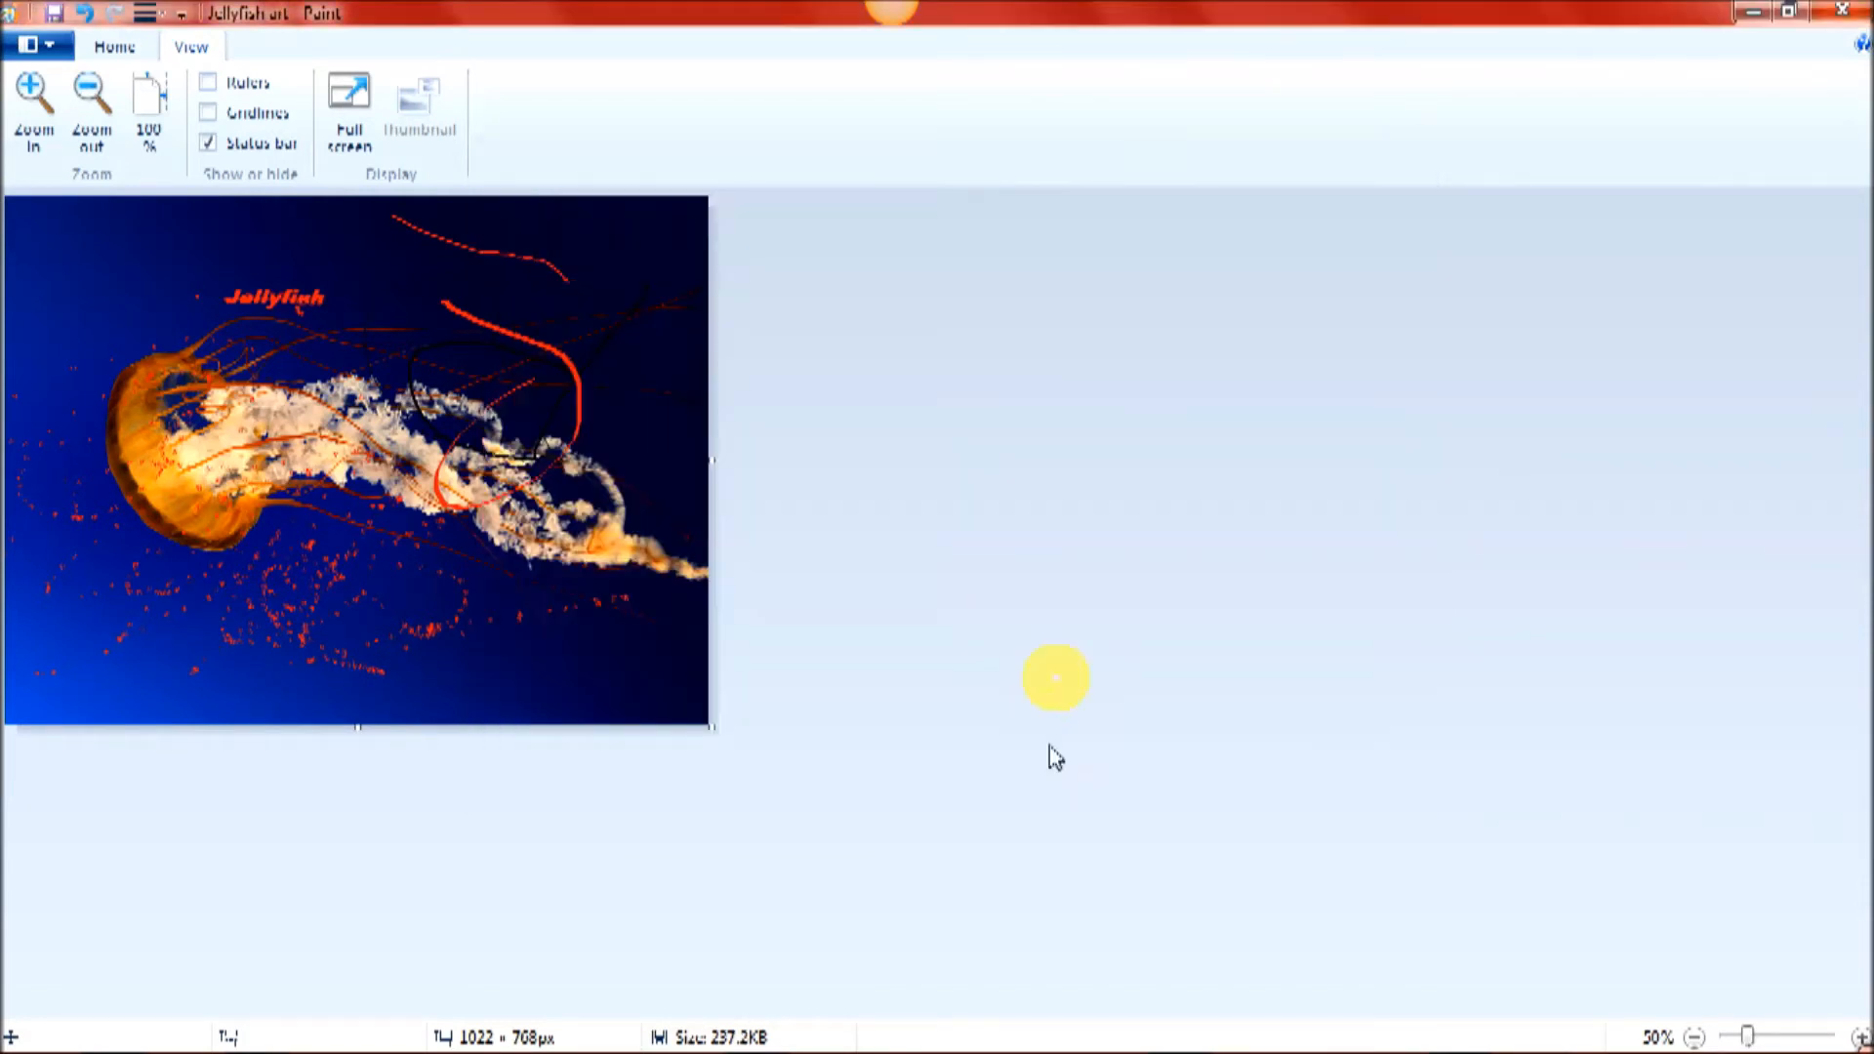
left_click(1850, 12)
left_click(1416, 64)
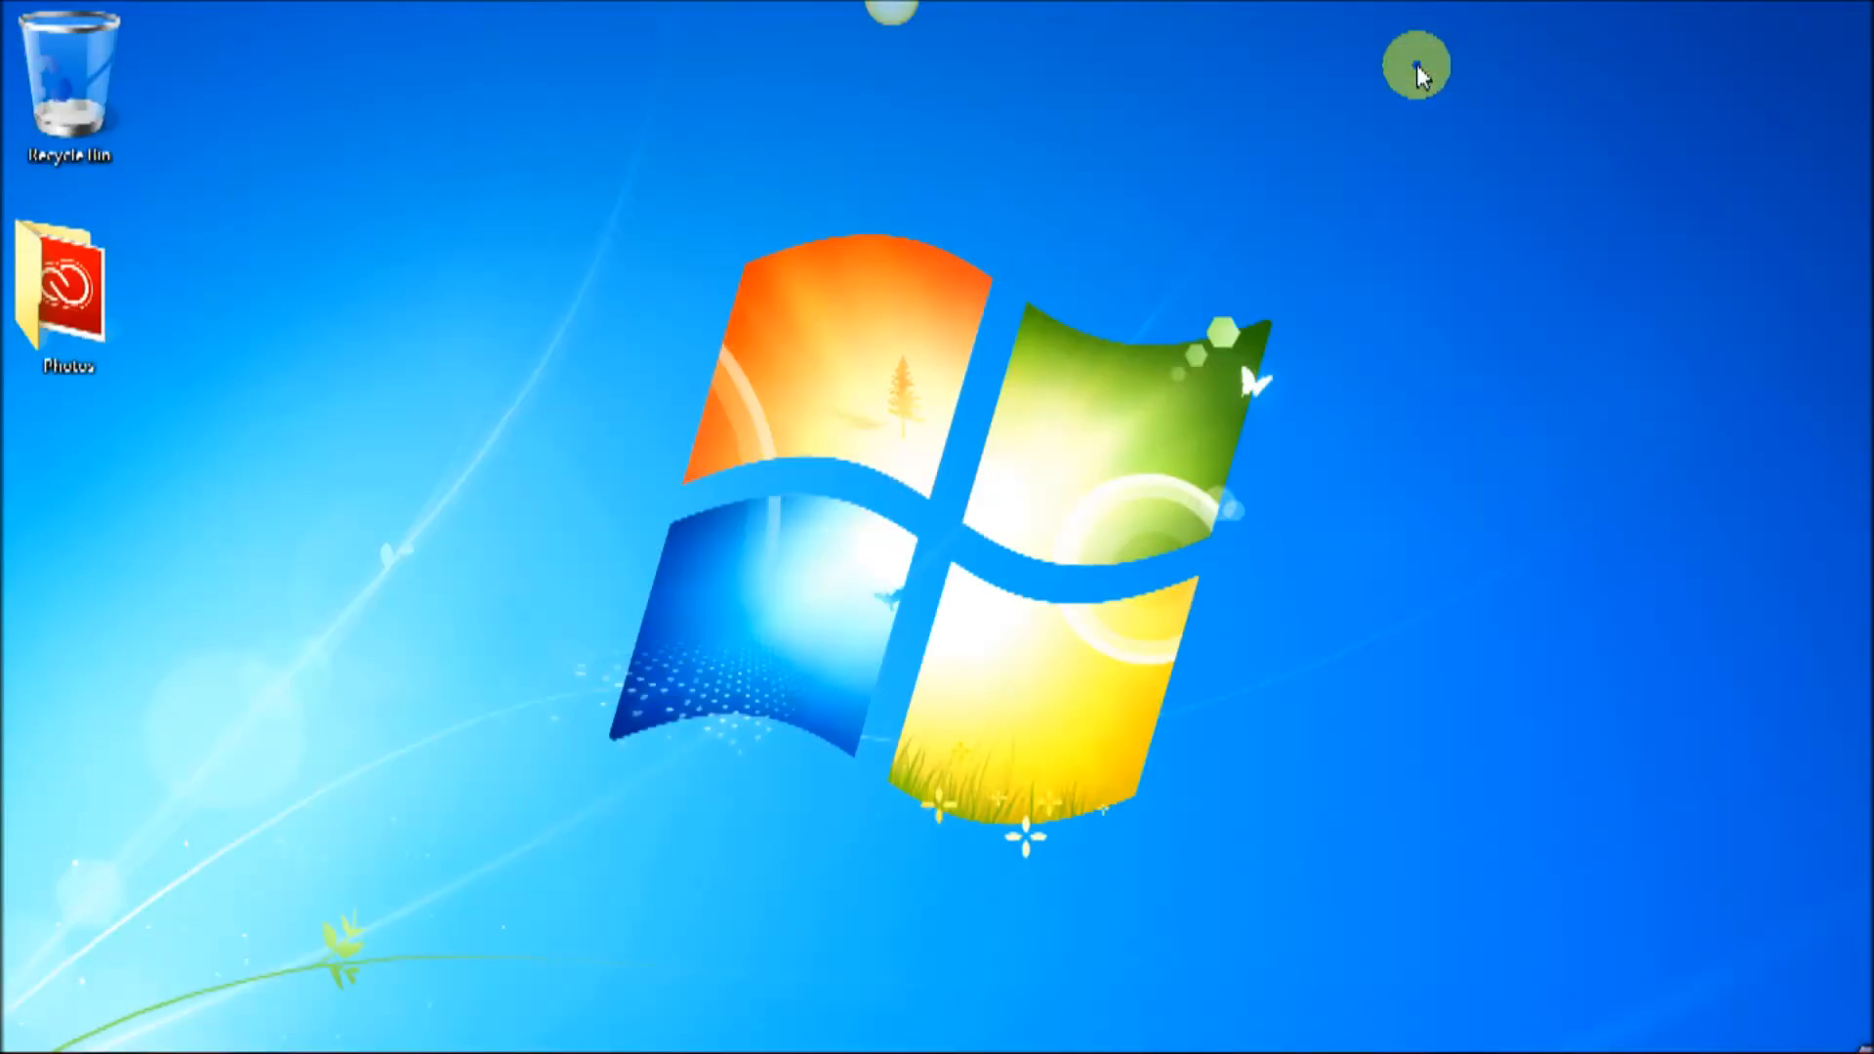